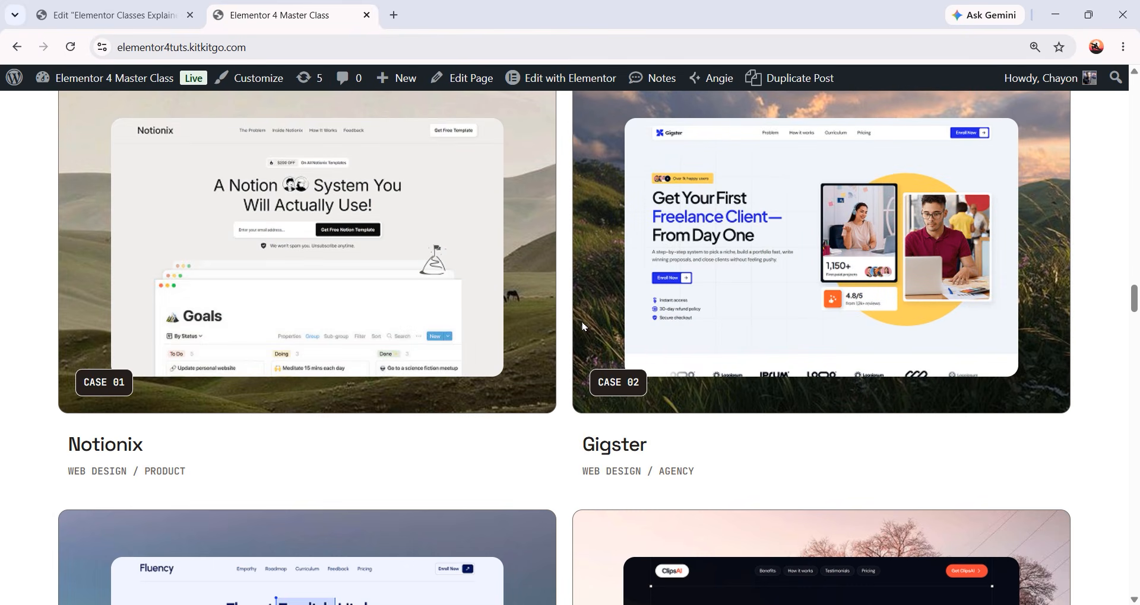
scroll(660, 328, down, 5)
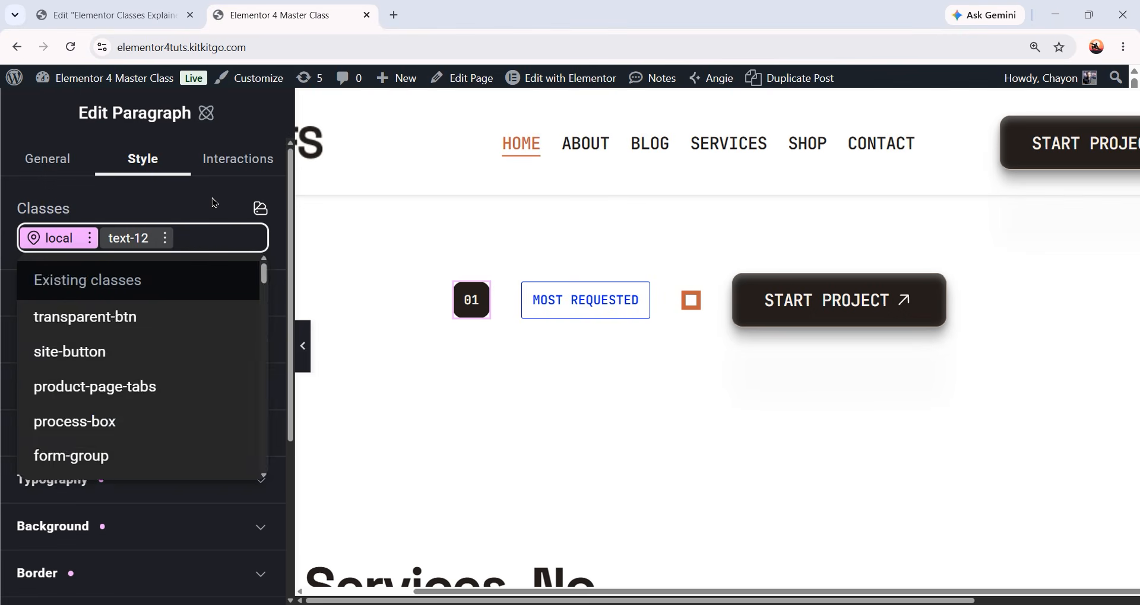
Create a class named special-class on the "01" paragraph
text(special-class)
key(Return)
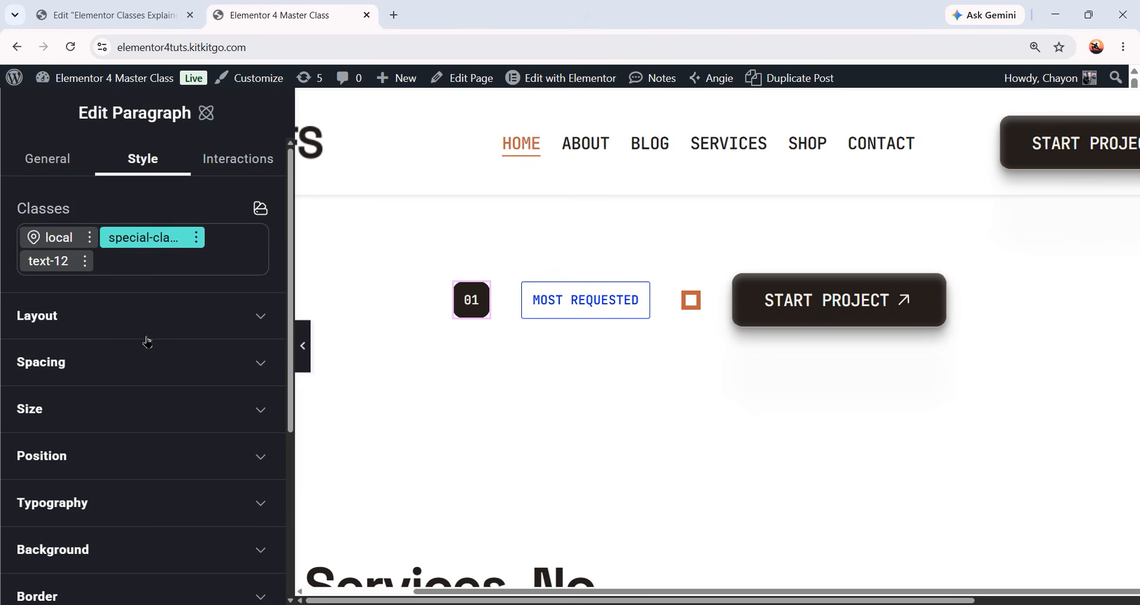
scroll(148, 338, down, 2)
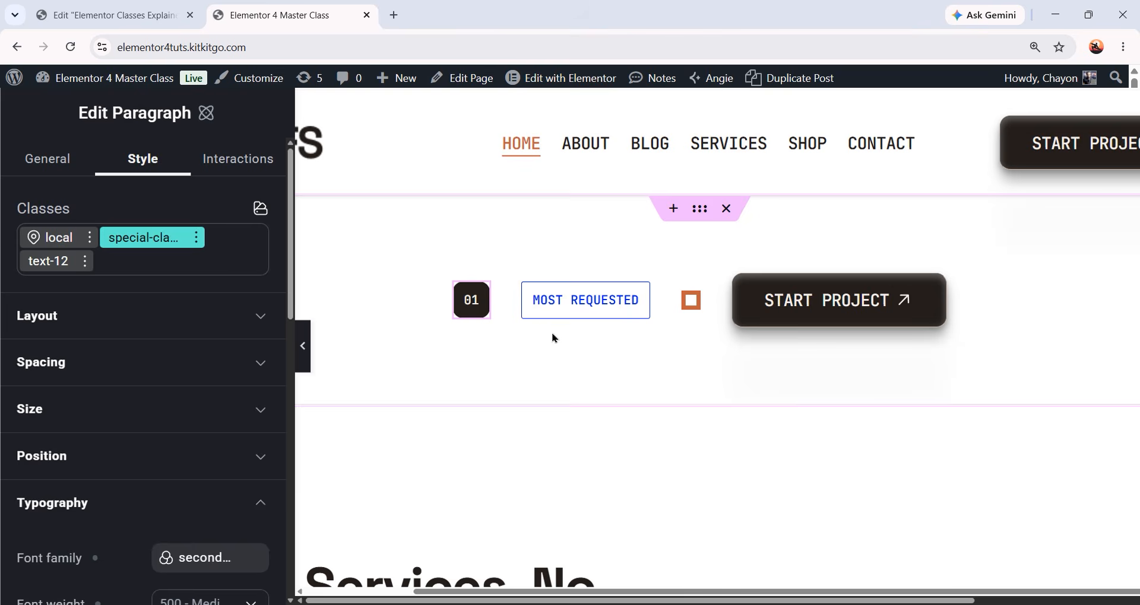
Assign special-class to the MOST REQUESTED button, the small orange square and the START PROJECT button block
click(555, 309)
click(220, 238)
click(115, 318)
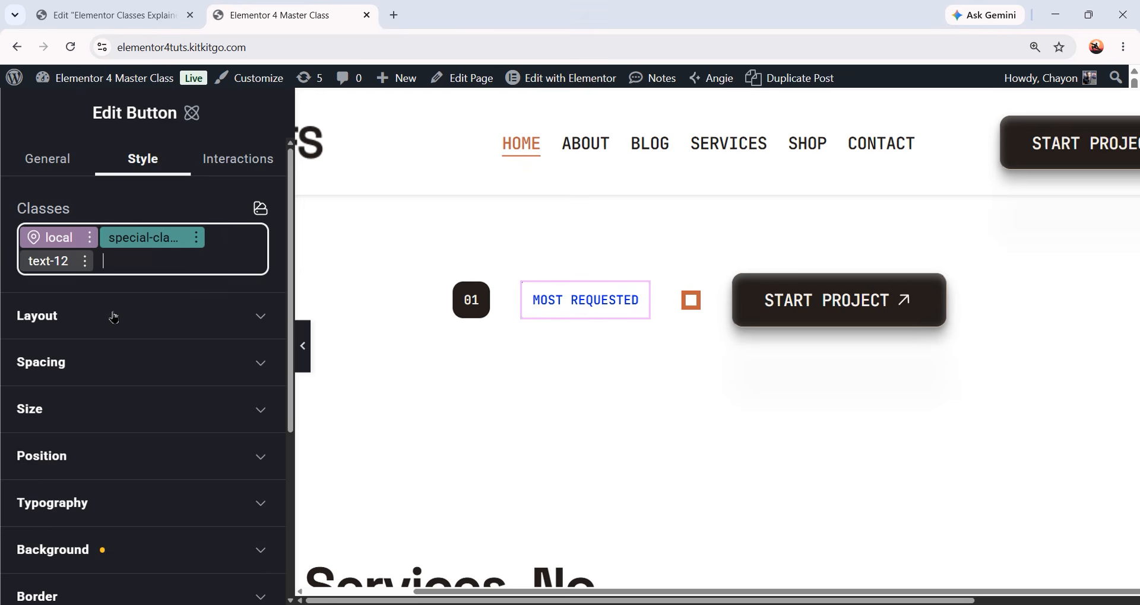
click(690, 299)
click(165, 323)
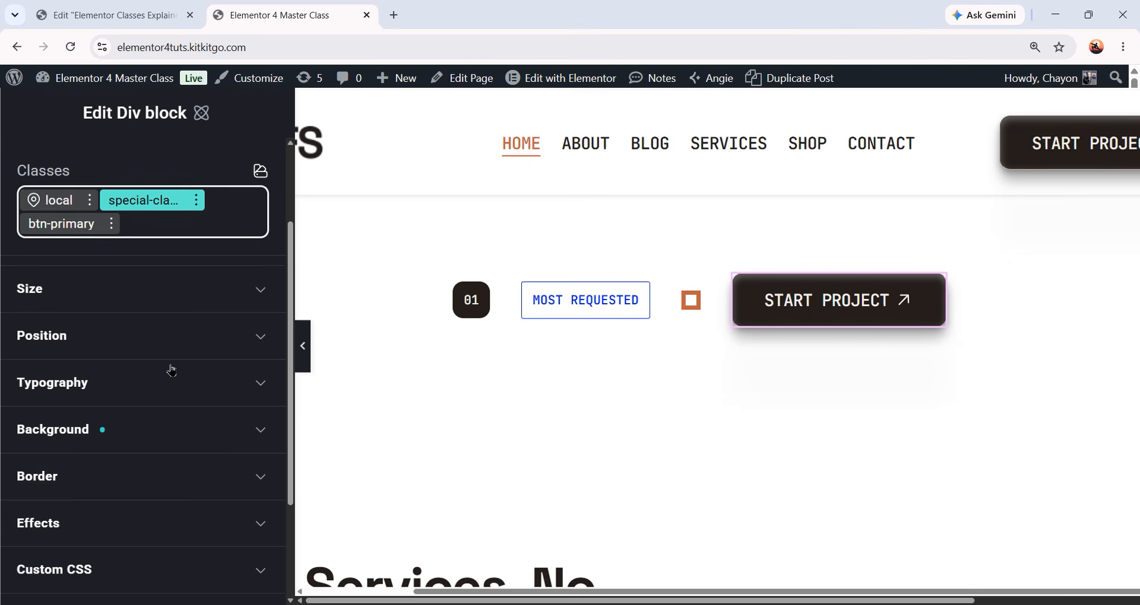
Set the special-class background colour to red #ff0707 and shift its hue towards cyan
click(166, 429)
scroll(166, 386, down, 3)
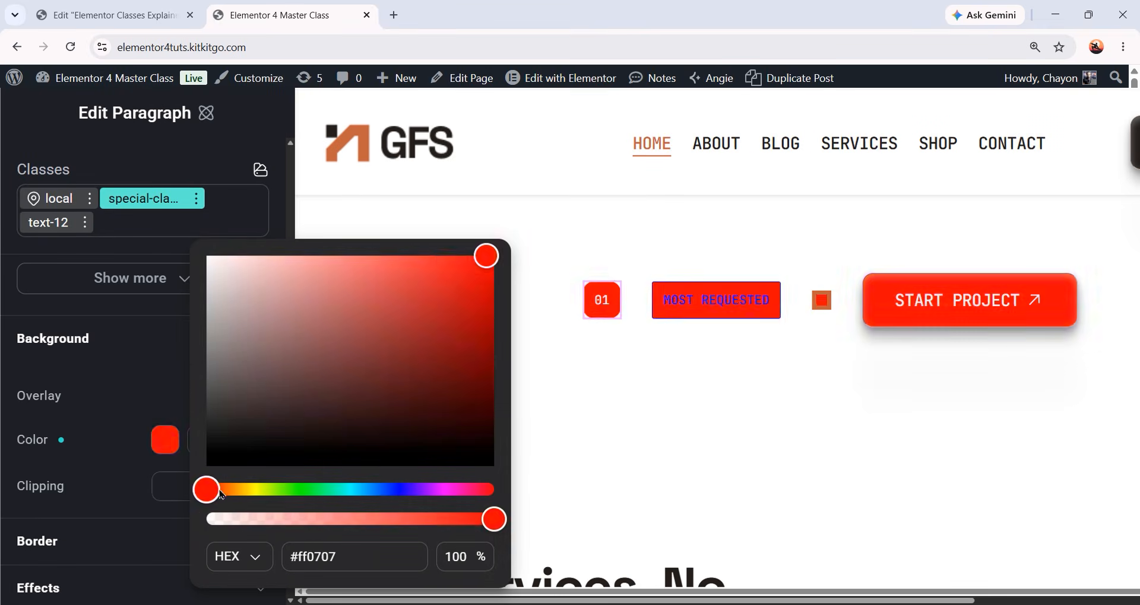
drag(208, 488, 350, 486)
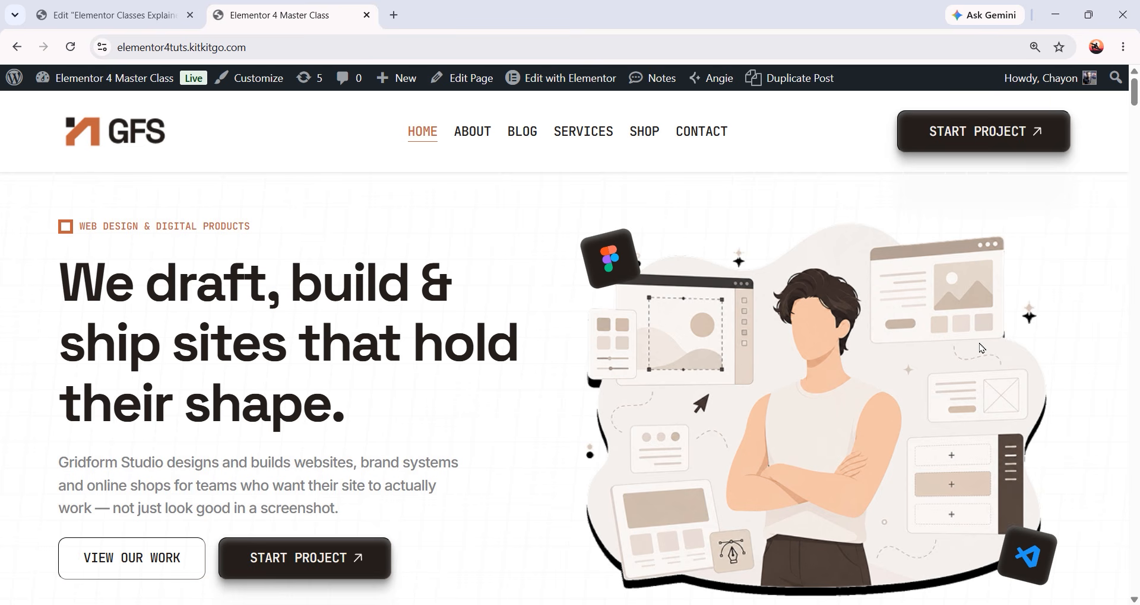
Switch to the Elementor editor tab and open the style settings of the first "Click here" button
click(136, 16)
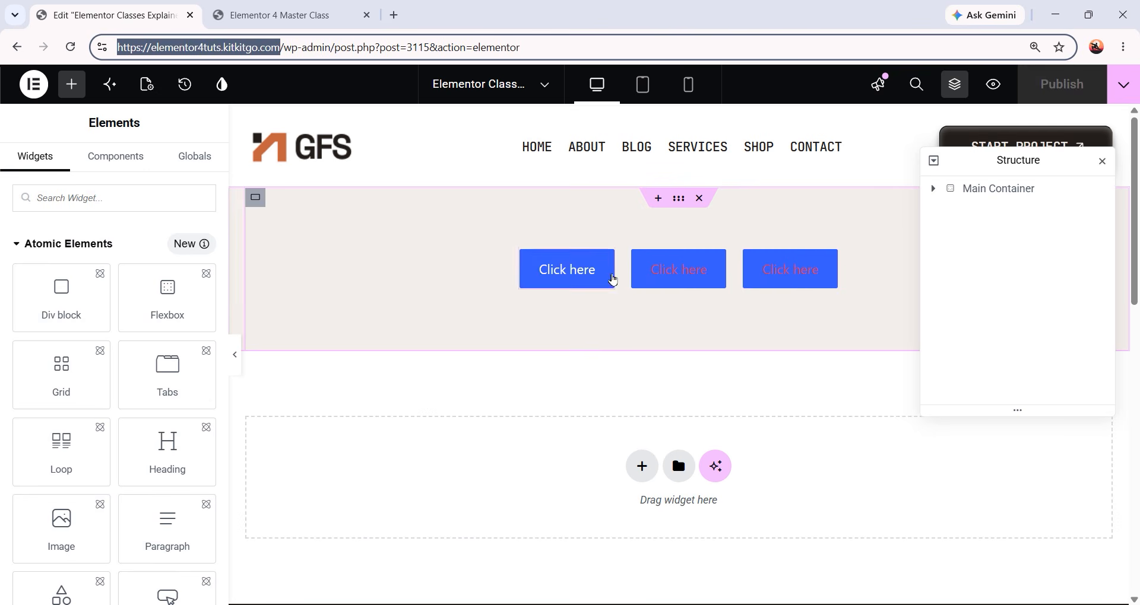
click(822, 377)
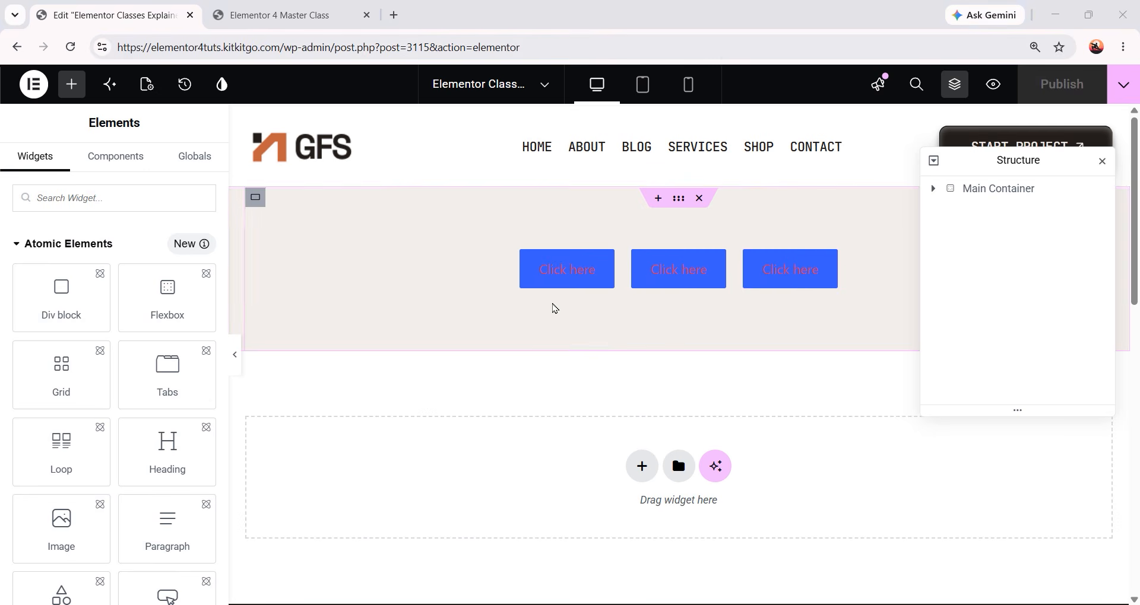
click(579, 273)
click(114, 160)
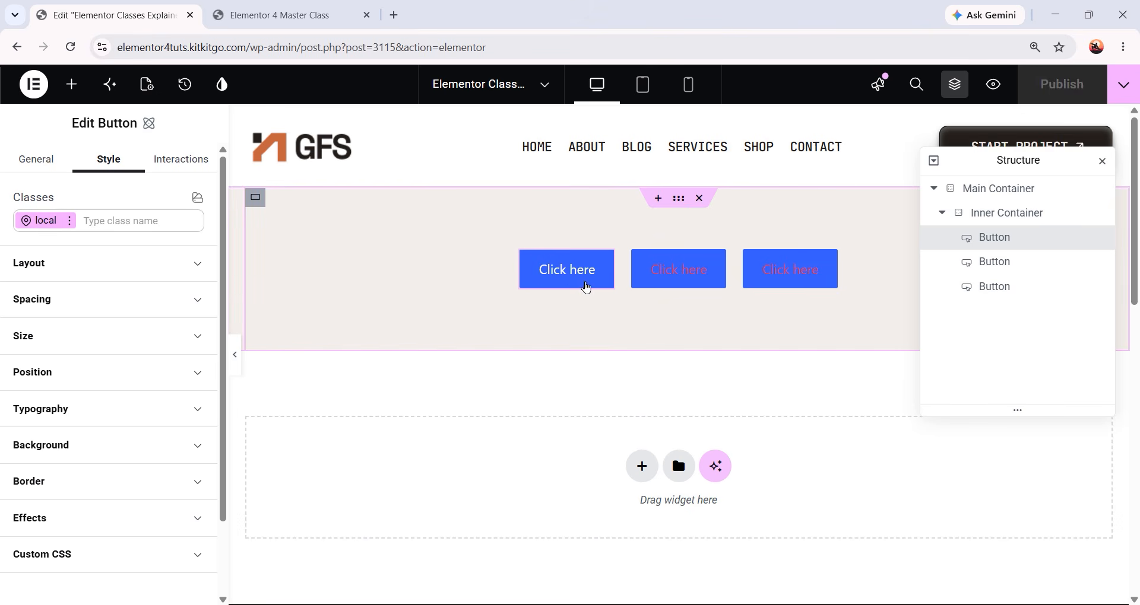
Try a red #fa3737 background colour in the first button's local class and clear it again
click(98, 446)
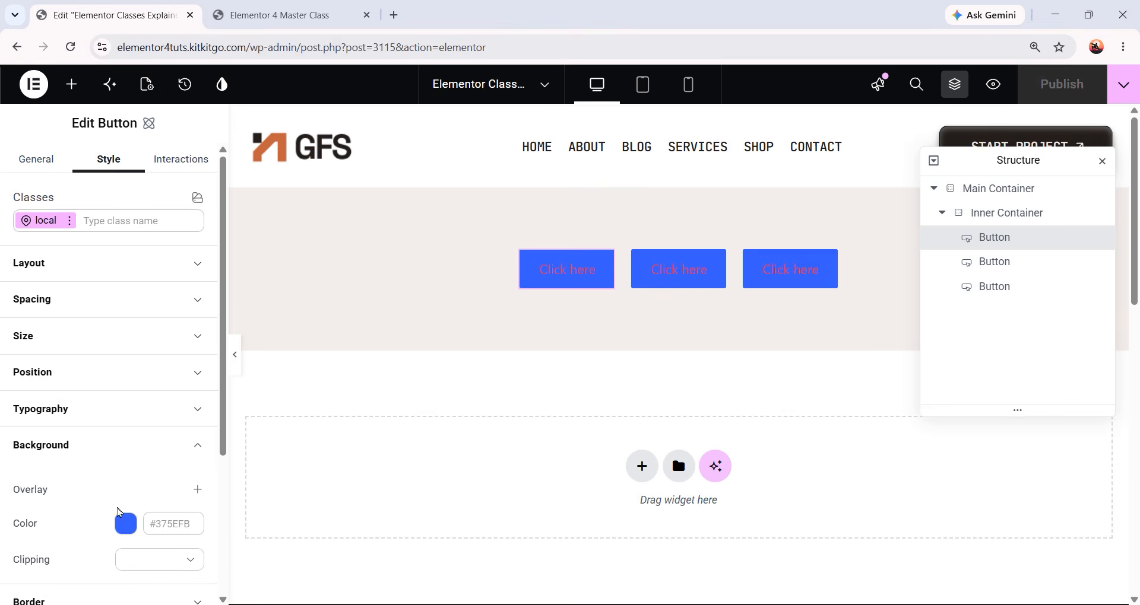
click(125, 525)
drag(196, 516, 158, 517)
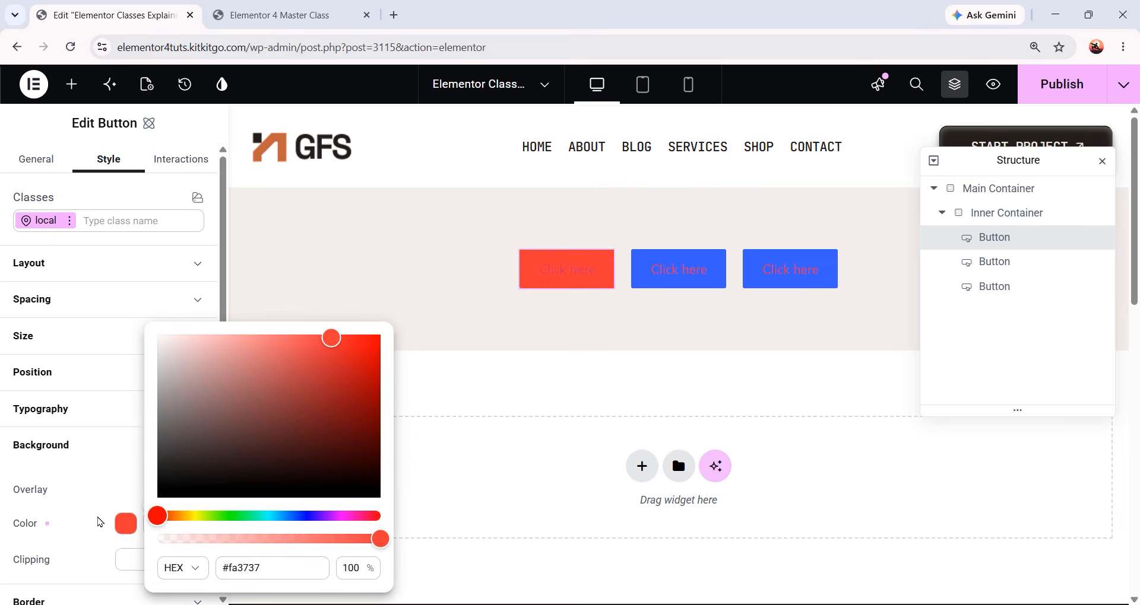
click(97, 518)
click(157, 507)
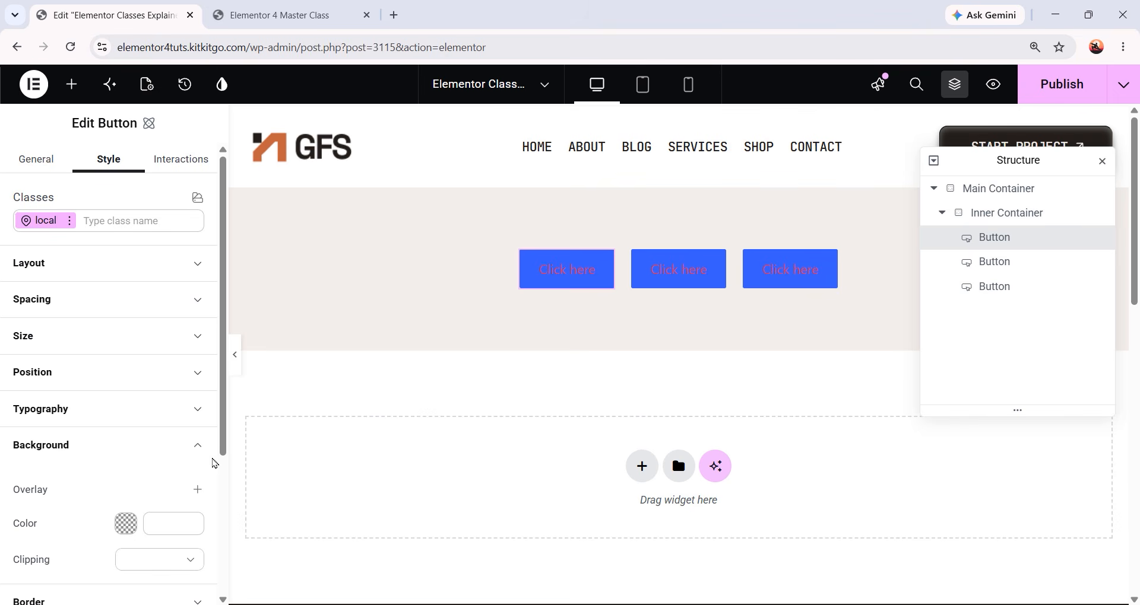
Create a class named site-button on the first button and make it the class being edited instead of local
click(113, 219)
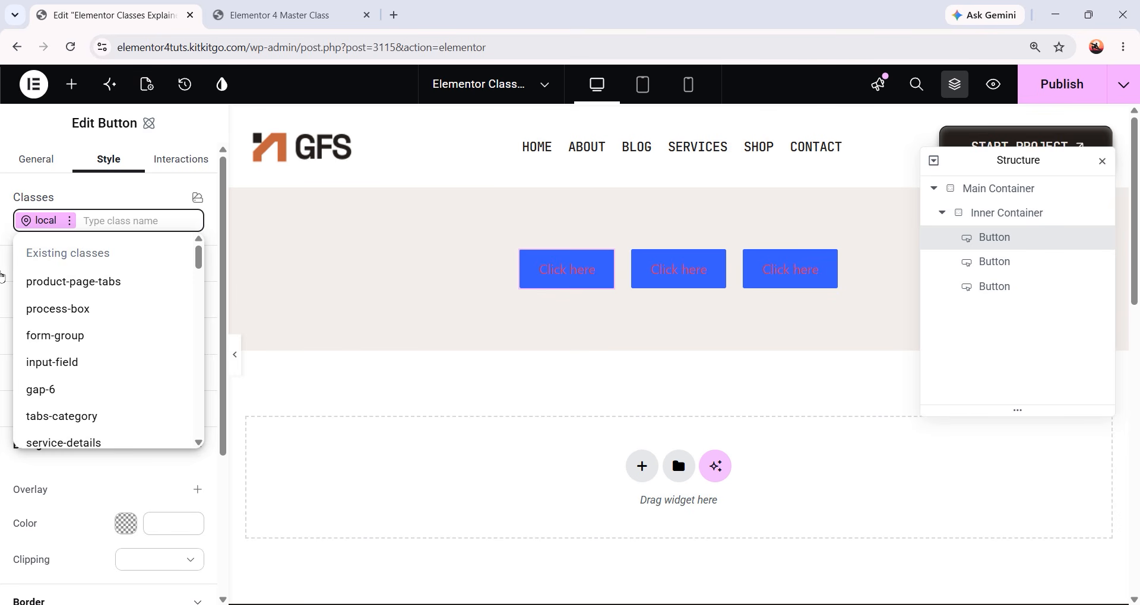
text(si)
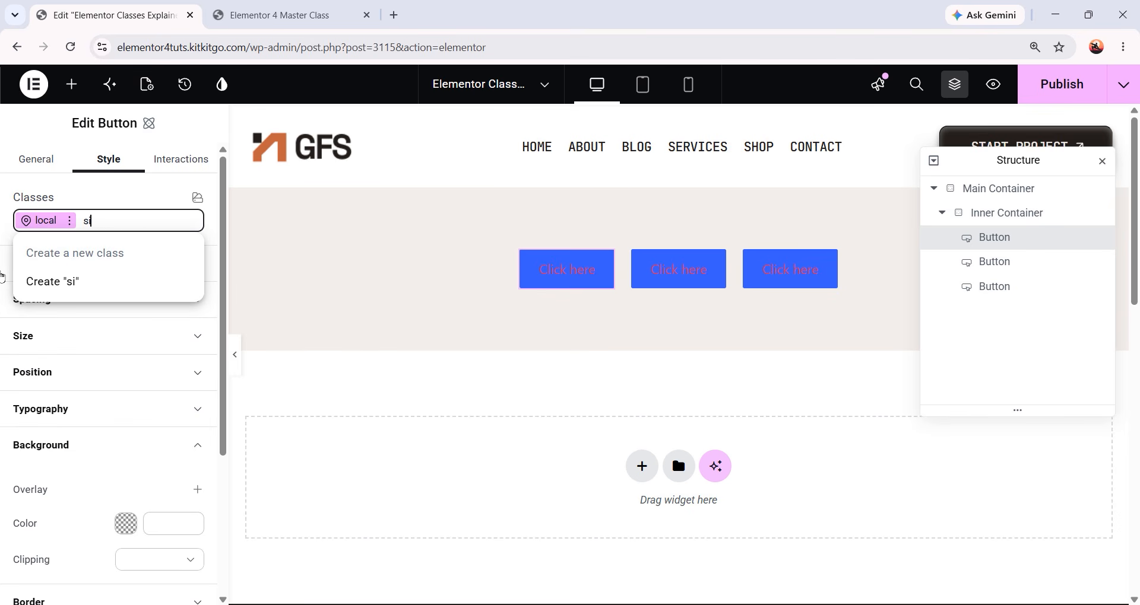
text(te-button)
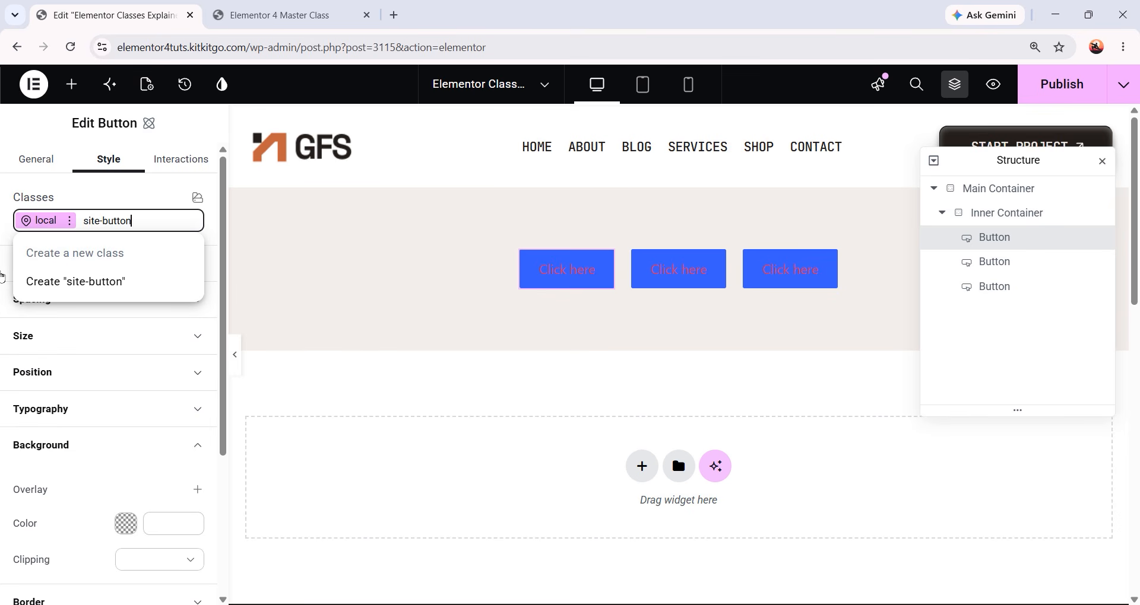
click(108, 289)
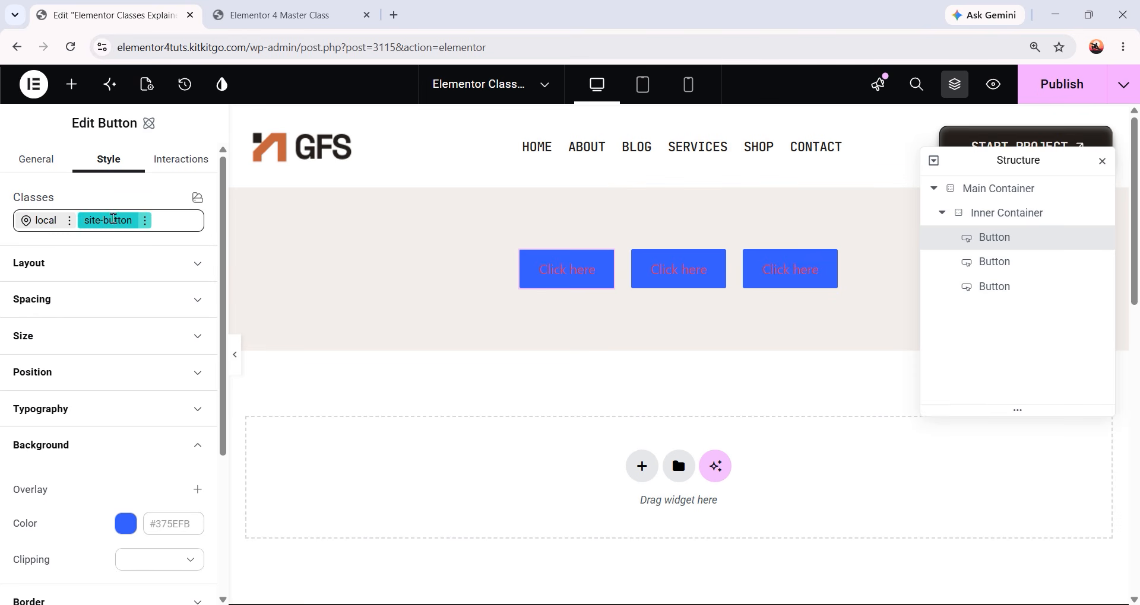
click(43, 227)
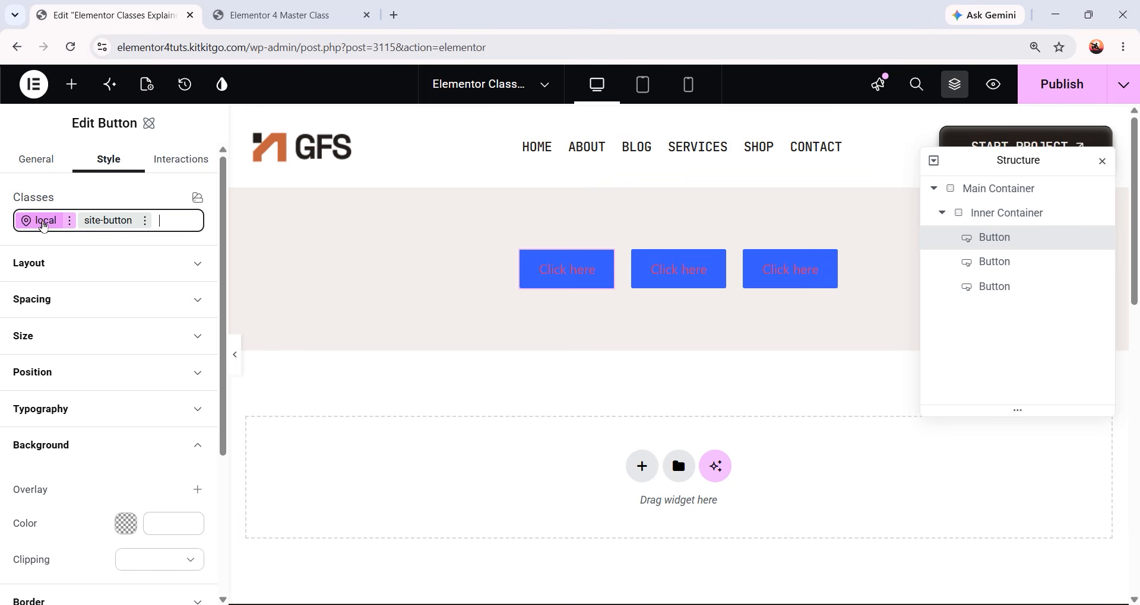
click(107, 221)
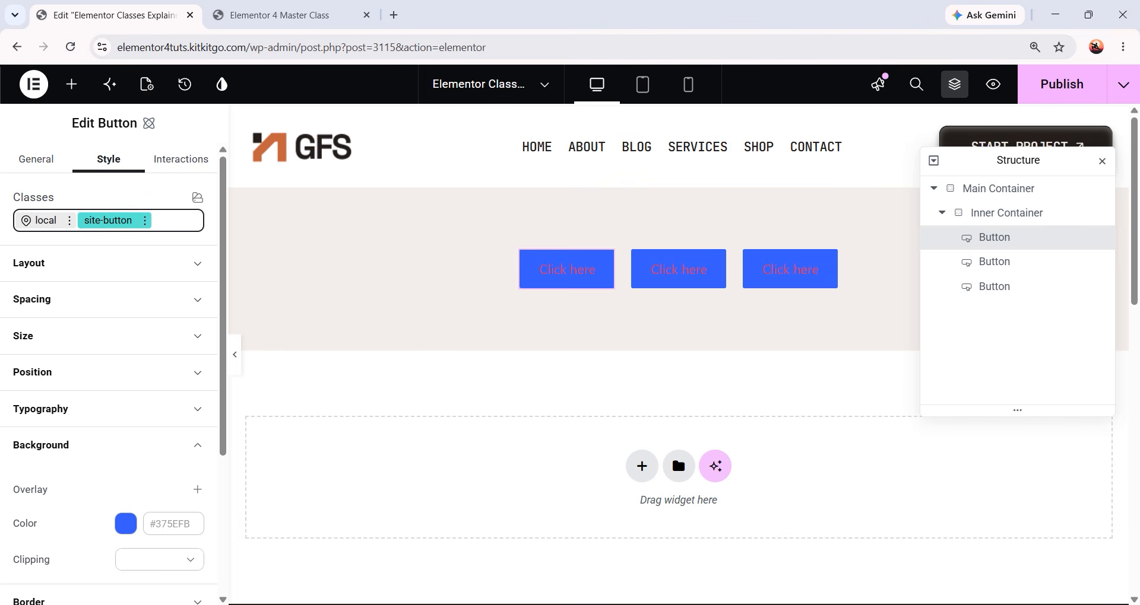
Set the background colour of the site-button class to orange #ec8c00
click(119, 524)
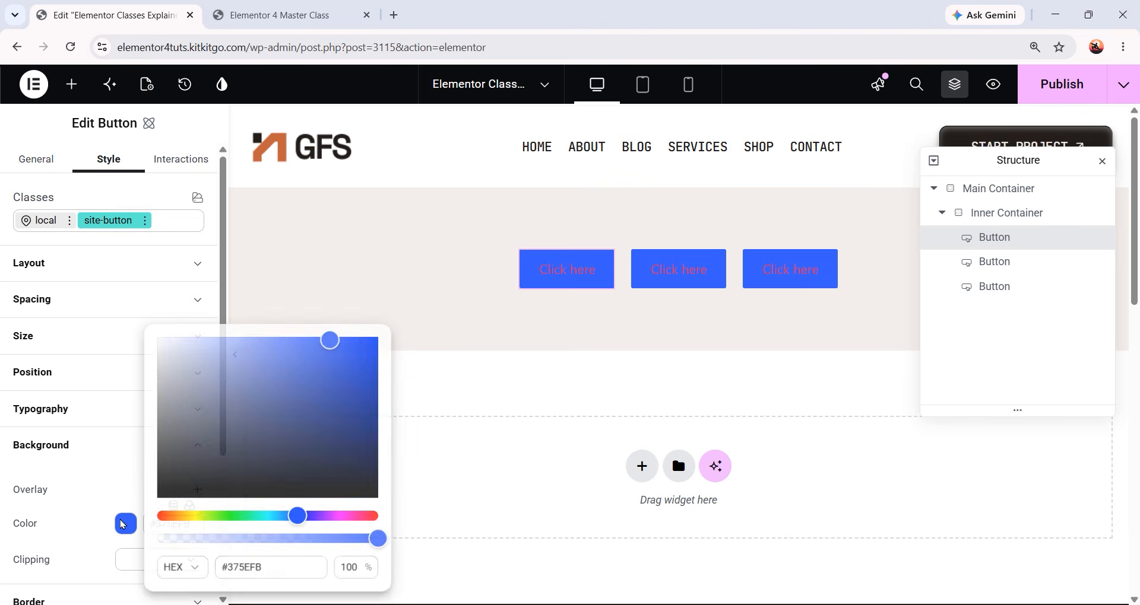
click(178, 516)
click(111, 489)
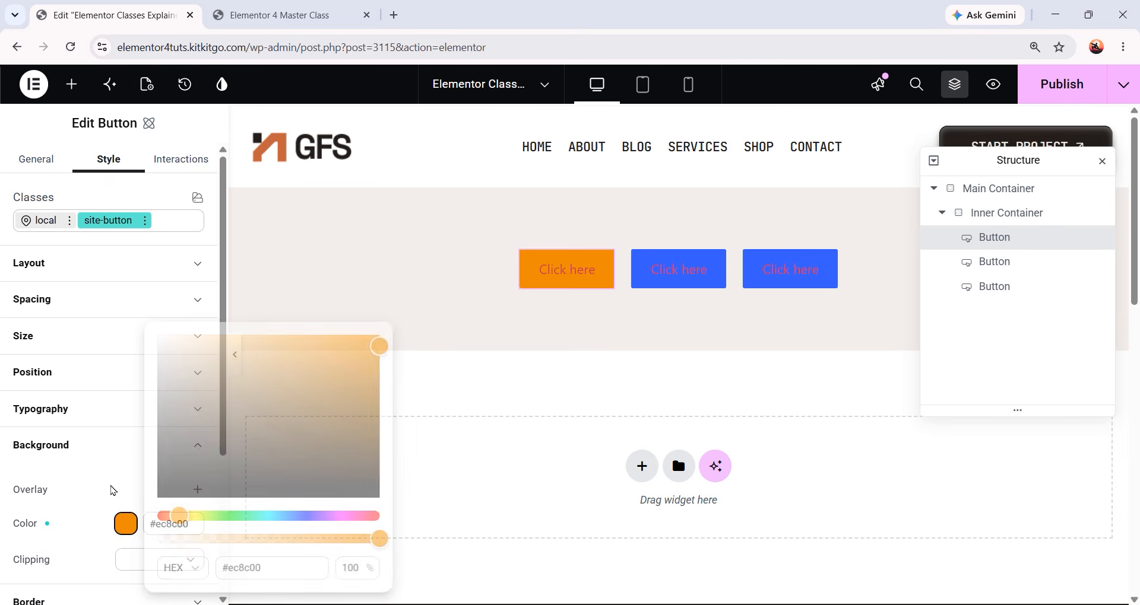
click(119, 445)
scroll(119, 445, down, 2)
scroll(119, 445, up, 2)
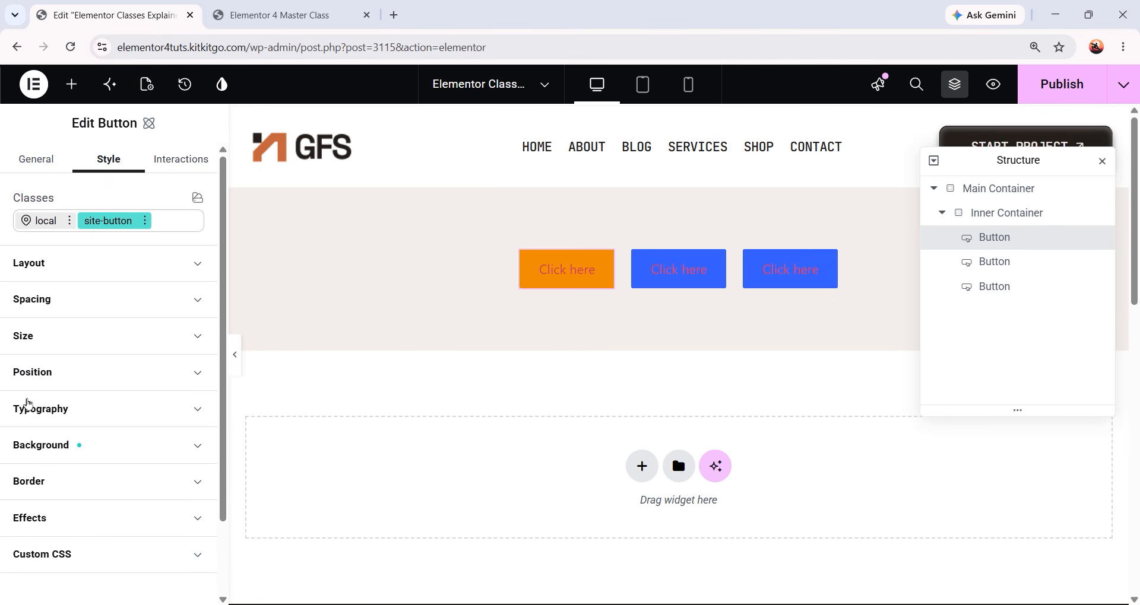
Set the text colour of the site-button class to black #000000 and reopen its background settings for review
click(84, 409)
scroll(110, 440, down, 3)
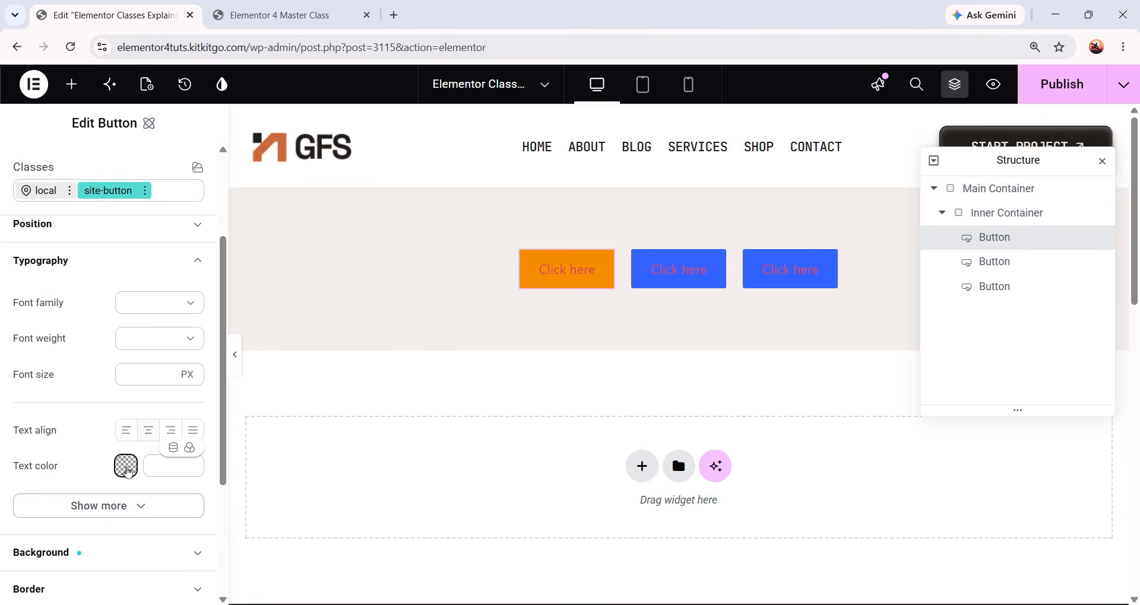
click(124, 463)
drag(163, 453, 379, 501)
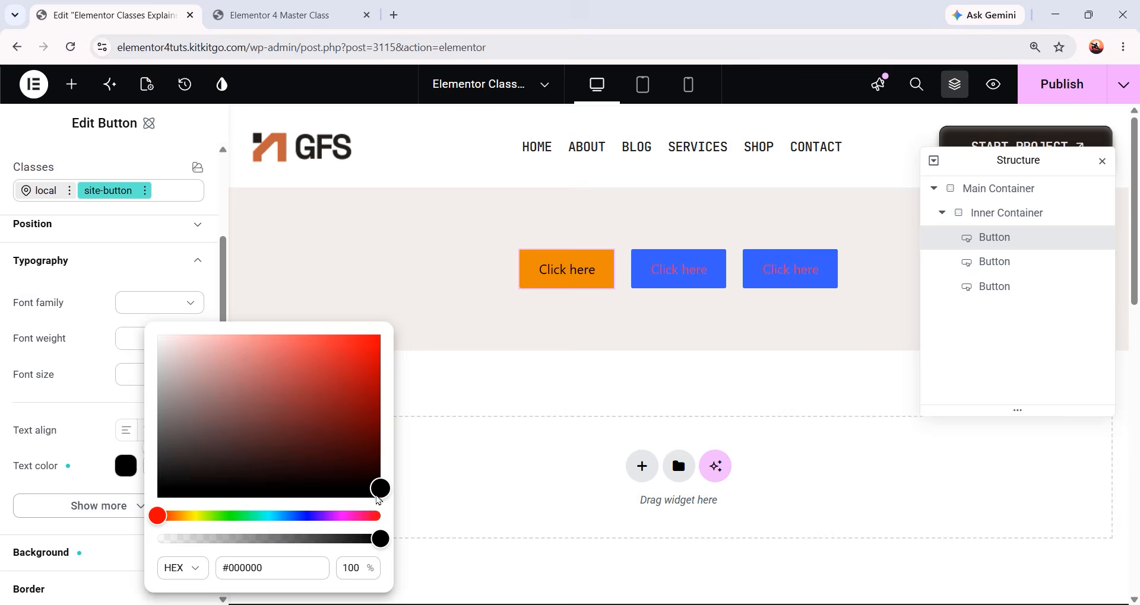
click(84, 448)
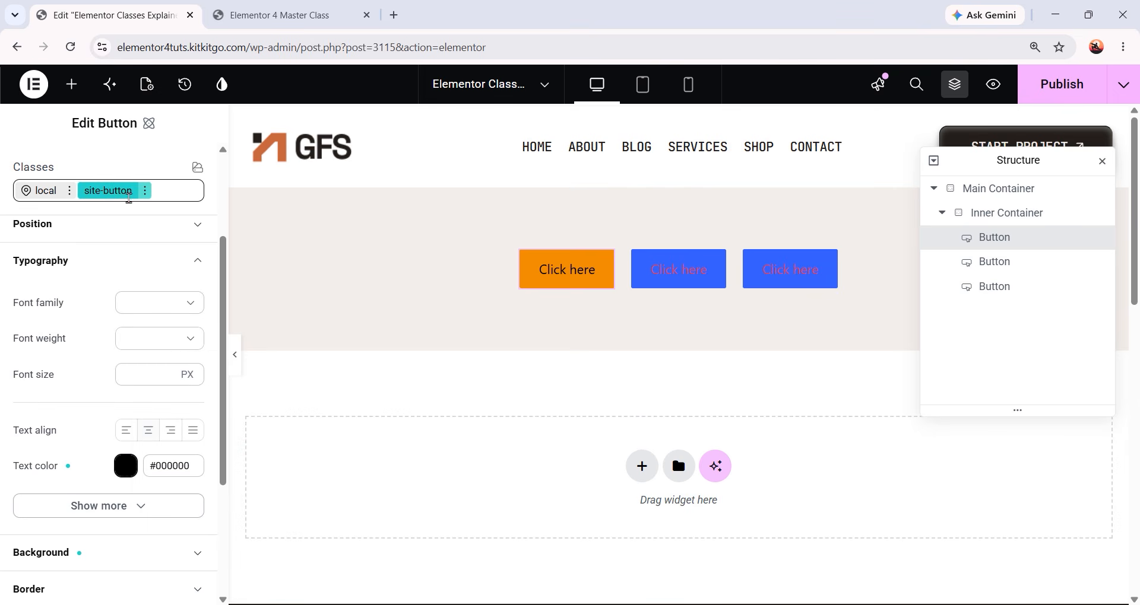
scroll(112, 338, down, 1)
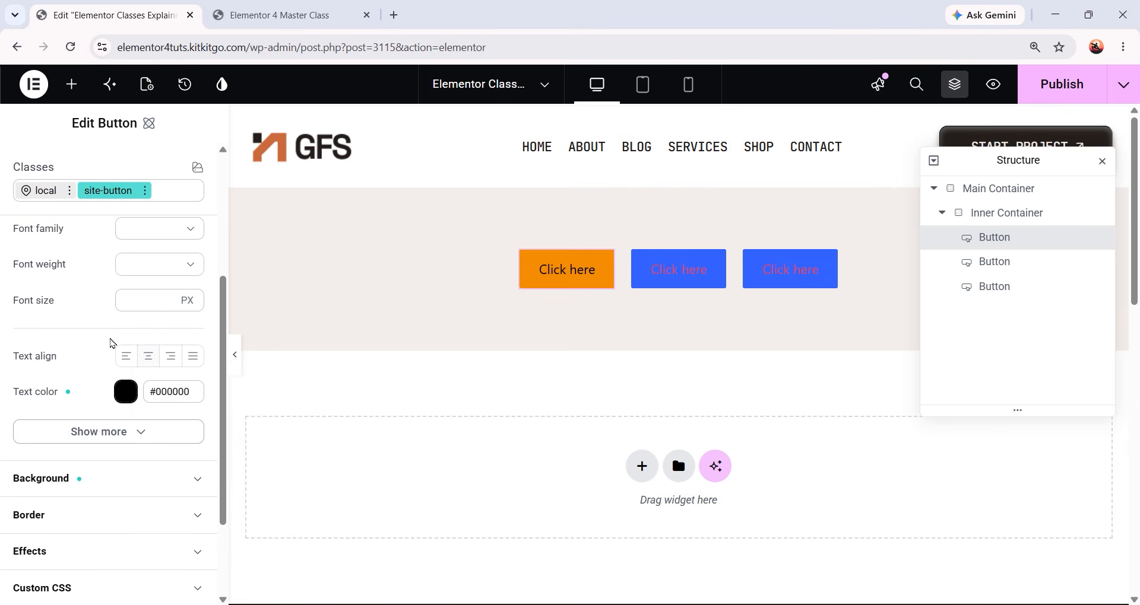
mouse_move(138, 393)
click(117, 476)
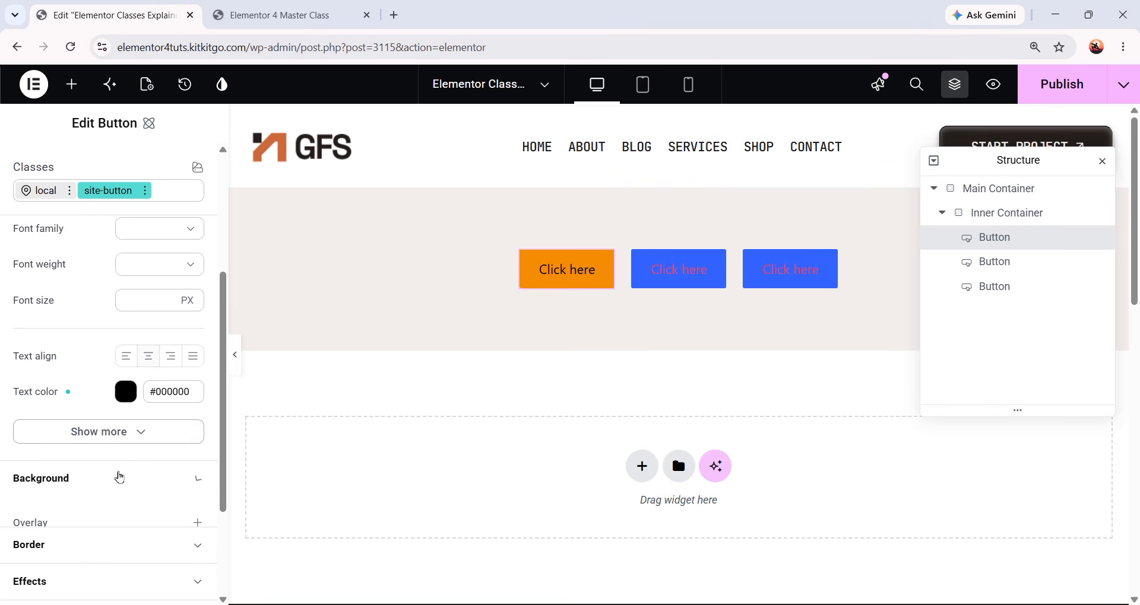
scroll(117, 475, down, 1)
mouse_move(128, 483)
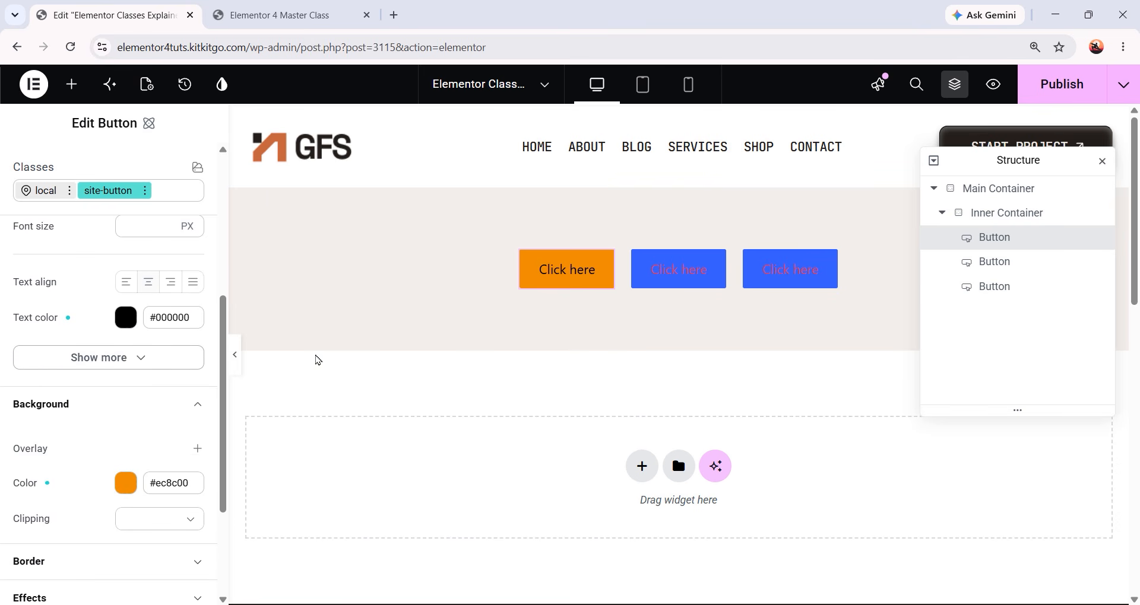
Apply the existing site-button class to the second button and inspect the typography and background settings it carries
click(669, 280)
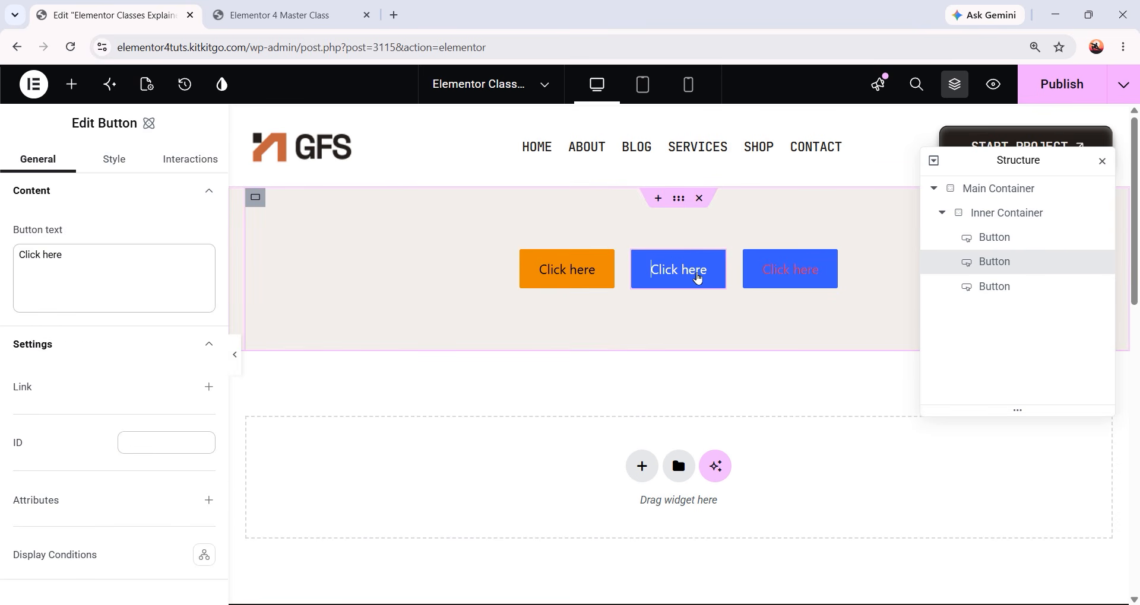
click(114, 159)
click(106, 222)
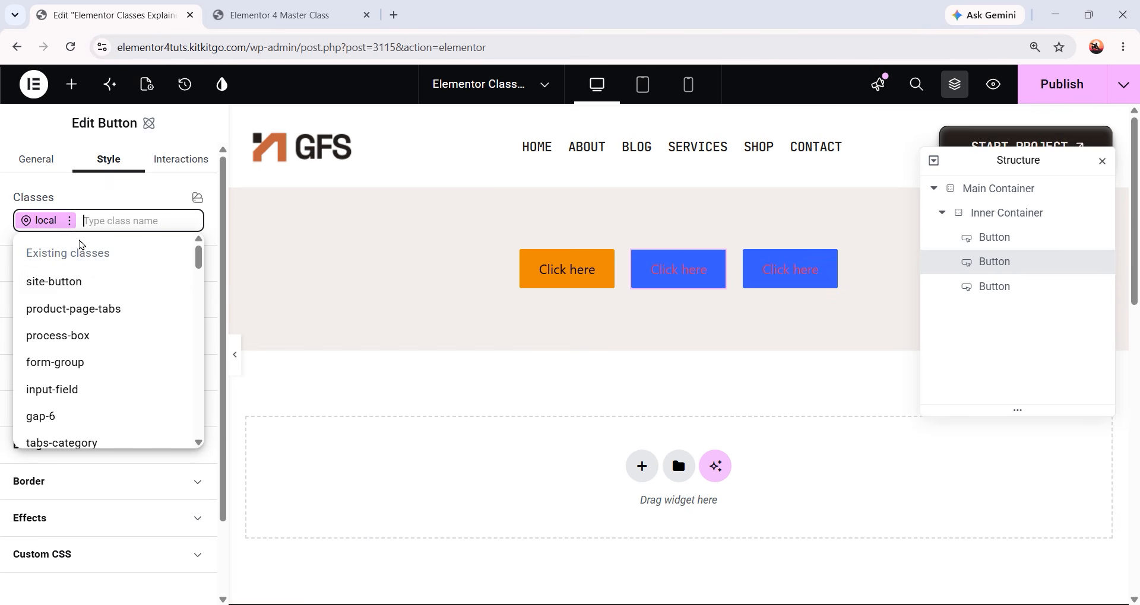
click(93, 289)
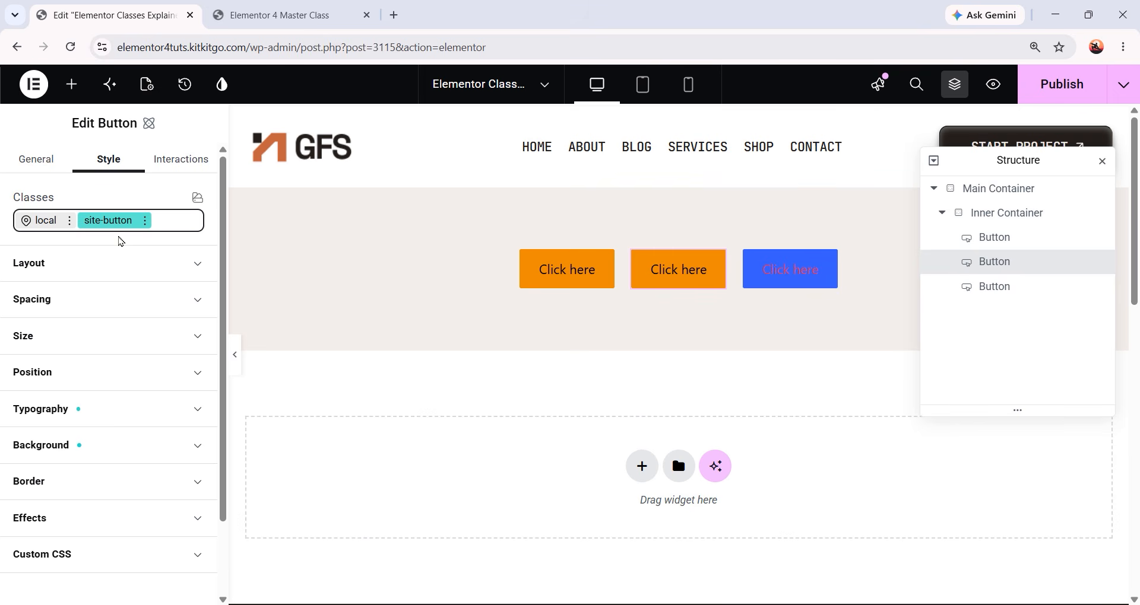
click(66, 410)
scroll(109, 415, down, 2)
click(109, 415)
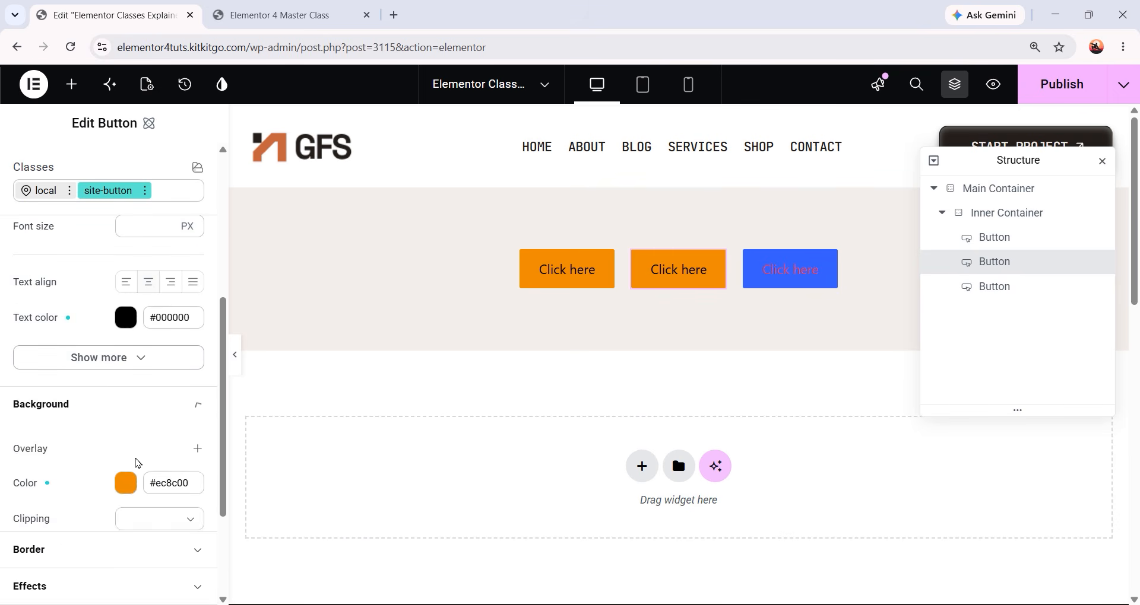
scroll(137, 461, down, 2)
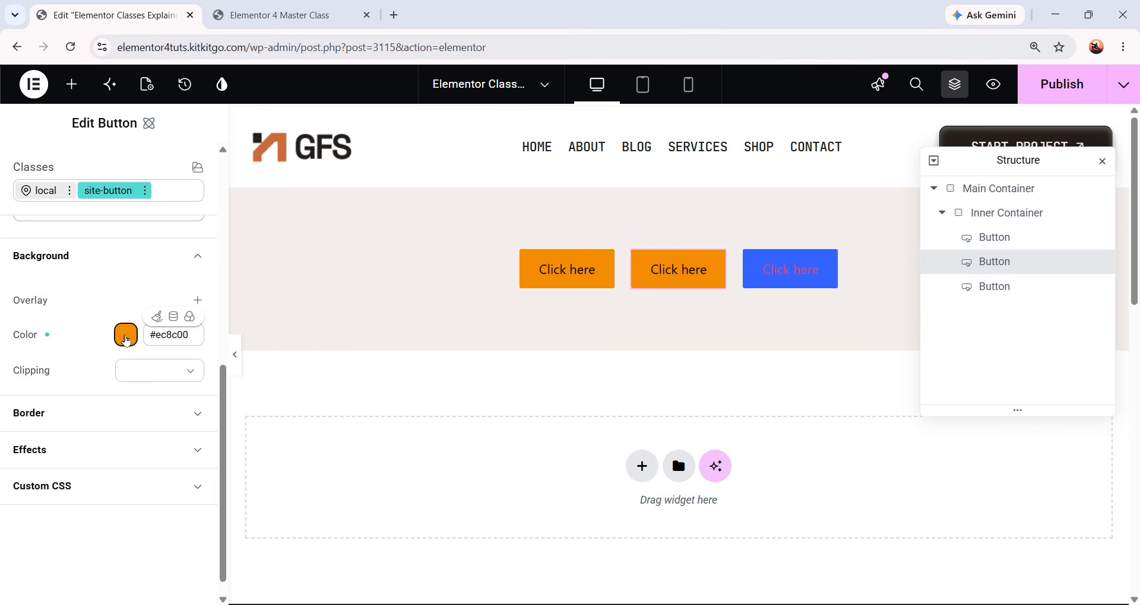
Apply the existing site-button class to the third "Click here" button
click(794, 272)
click(110, 159)
click(119, 221)
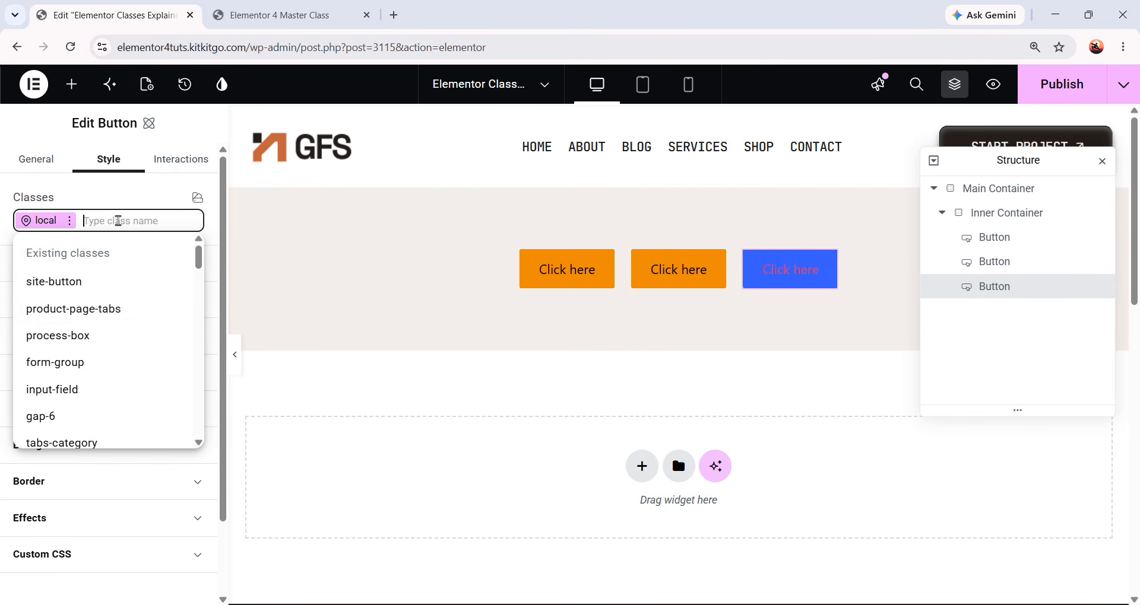
click(54, 282)
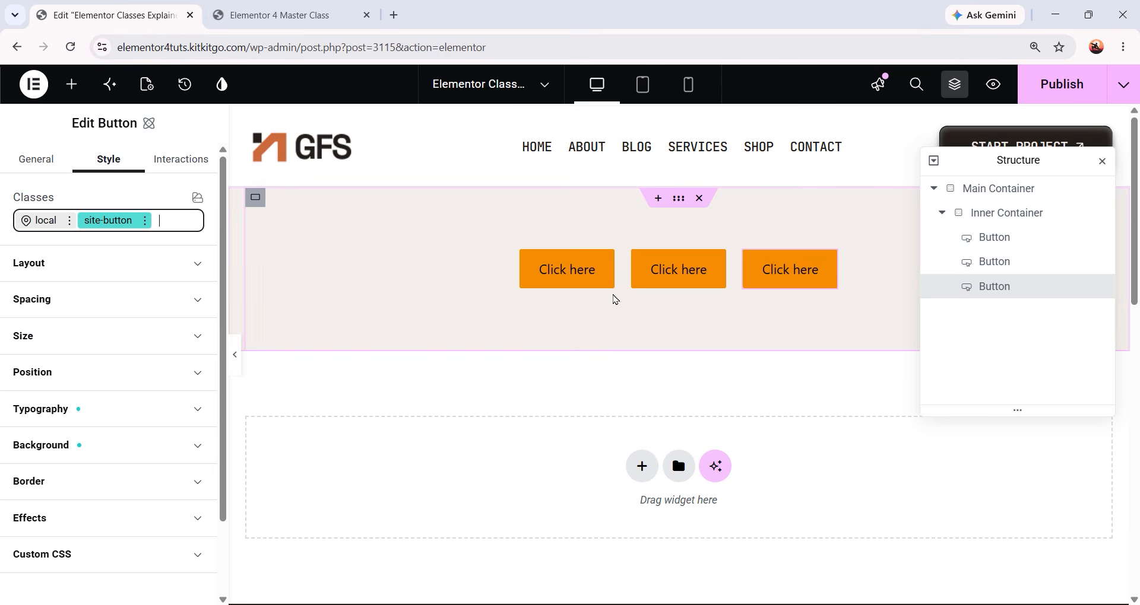
Select each of the three buttons in turn to compare the class they share
click(679, 280)
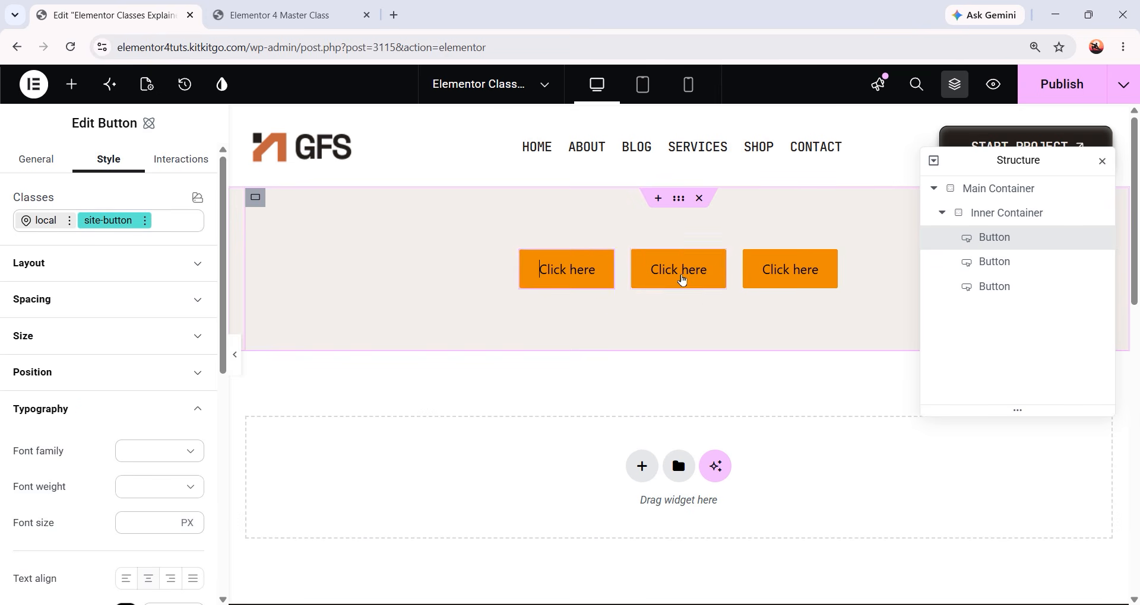
click(790, 277)
click(669, 277)
click(578, 277)
Change the background colour of the site-button class to pink #ed00b6 through the middle button
click(676, 275)
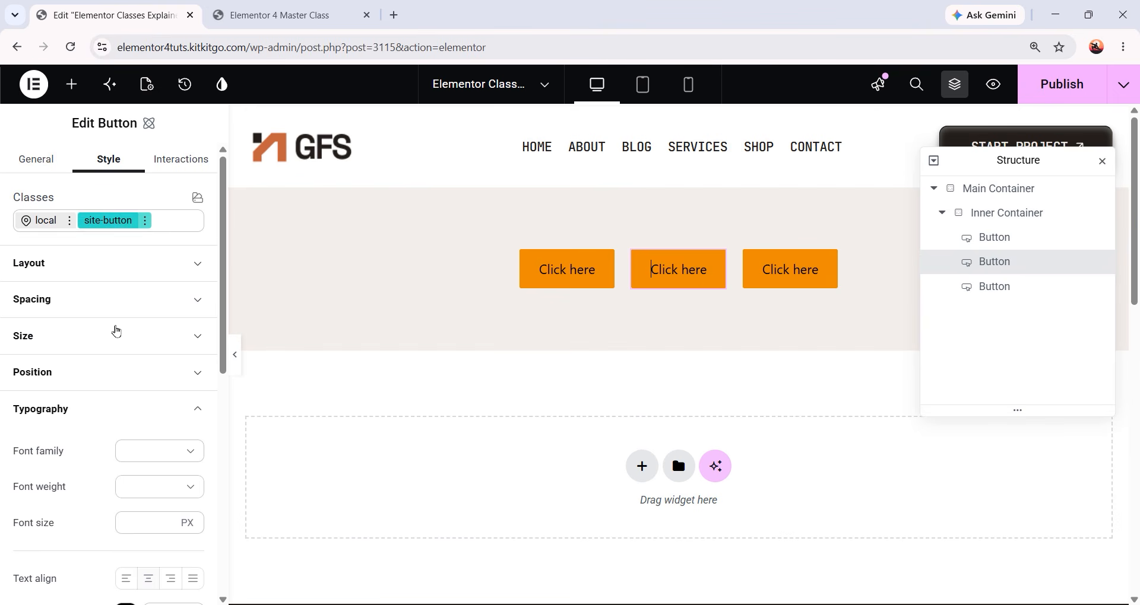
scroll(116, 351, down, 5)
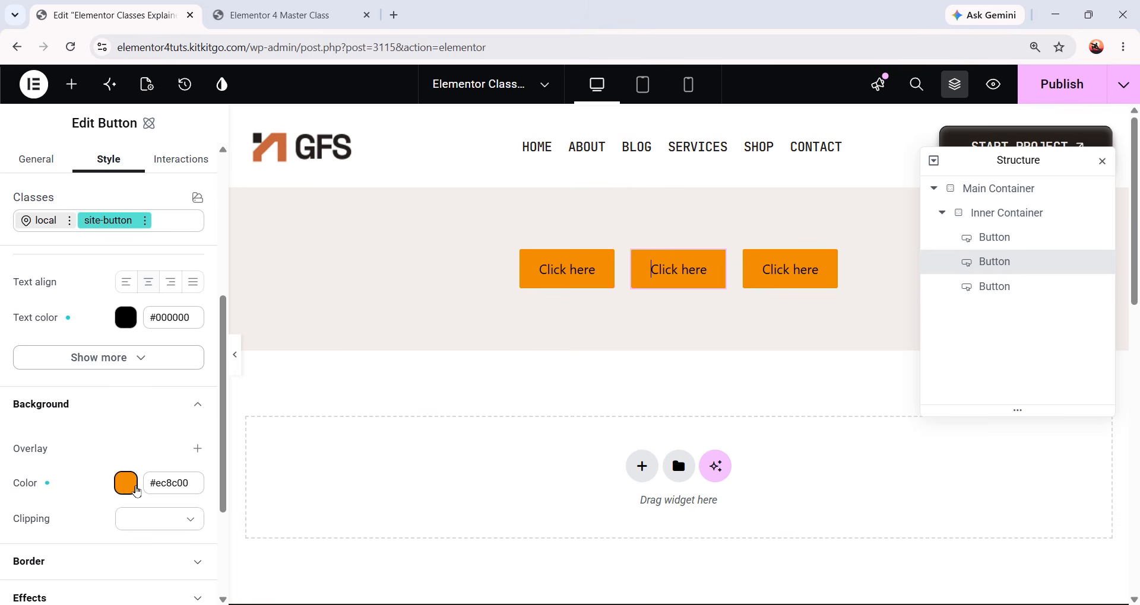
mouse_move(127, 323)
click(122, 488)
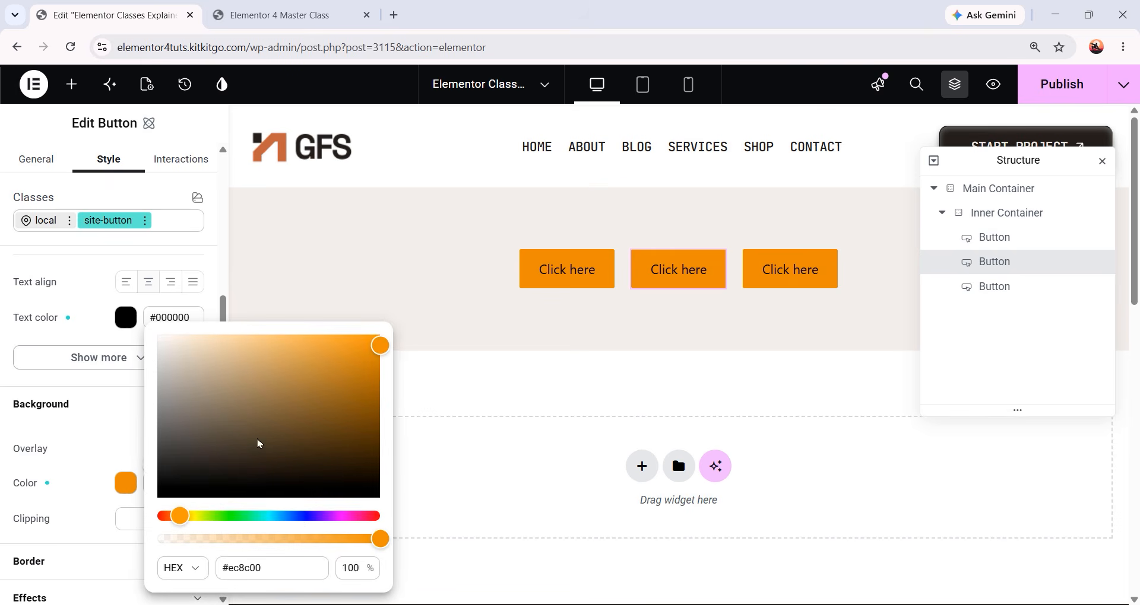
click(351, 517)
click(112, 438)
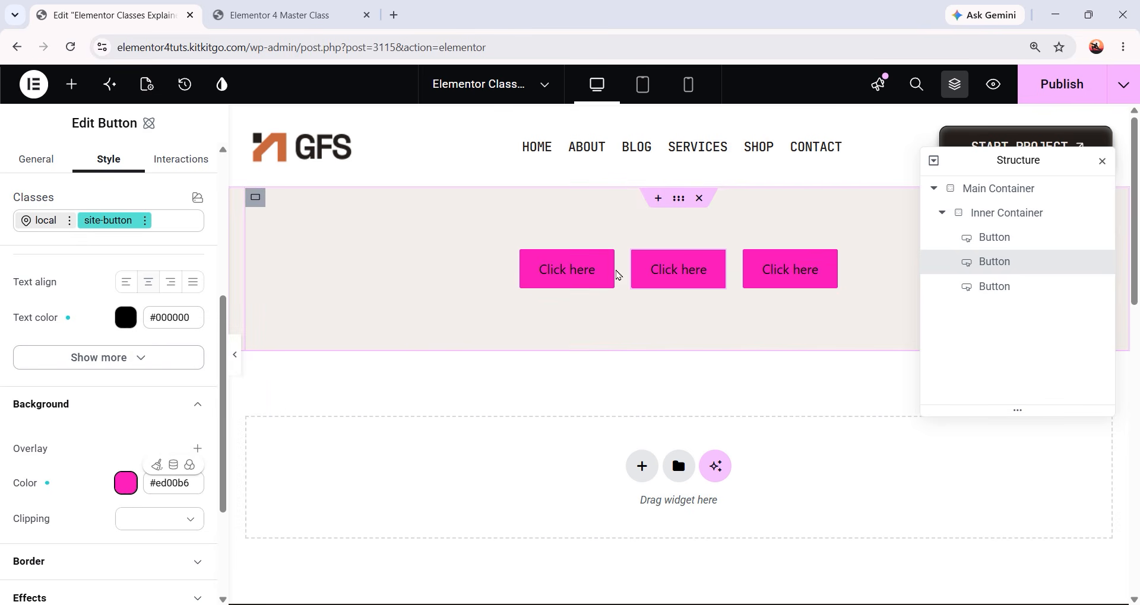
Check the class assignment of the first, second and third buttons in turn
click(990, 236)
click(997, 262)
click(1003, 281)
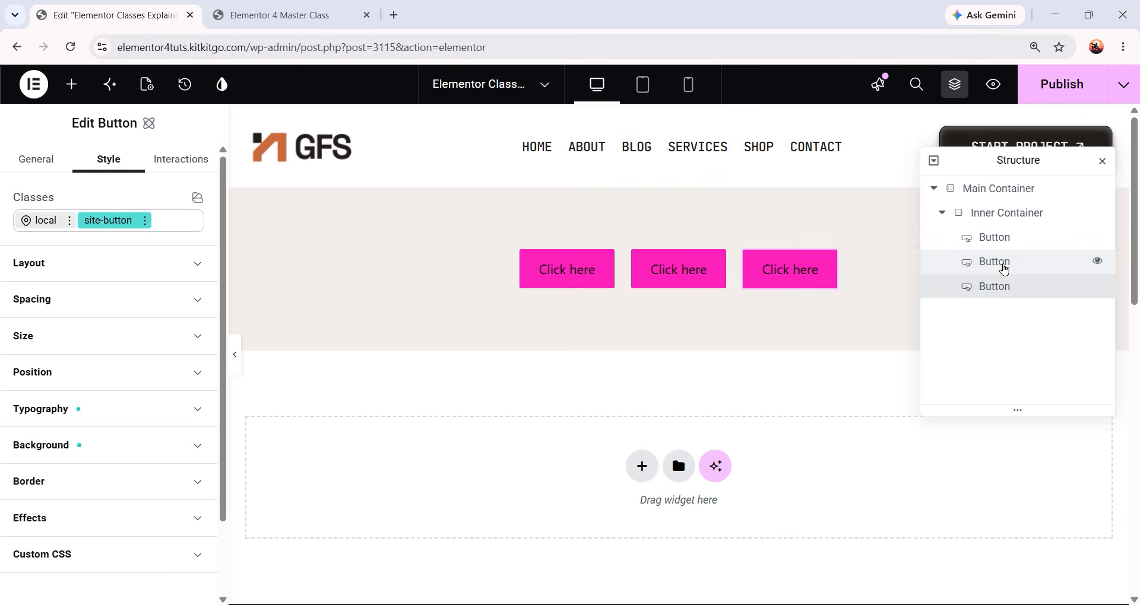
Override the background colour of only the second button with green #00ed00 in its local class
click(1002, 264)
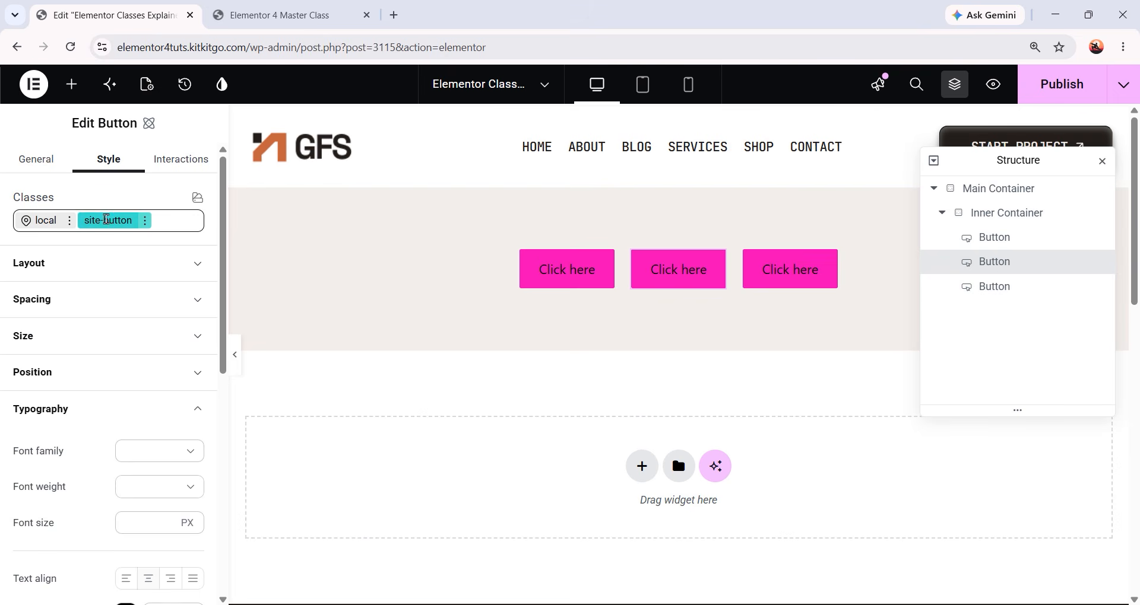
click(43, 226)
scroll(107, 382, down, 5)
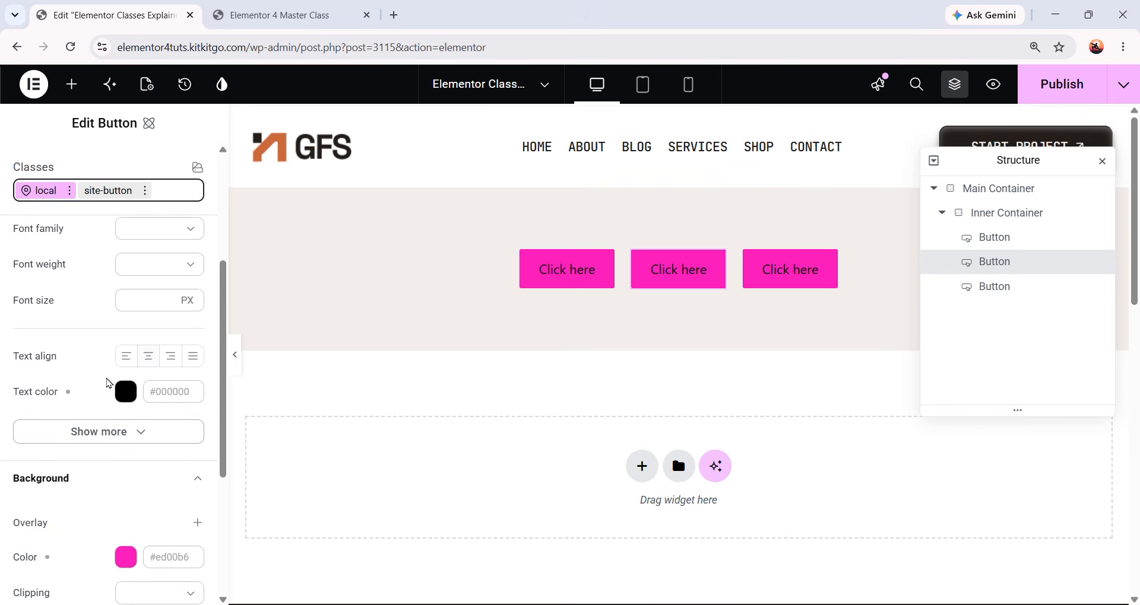
click(127, 482)
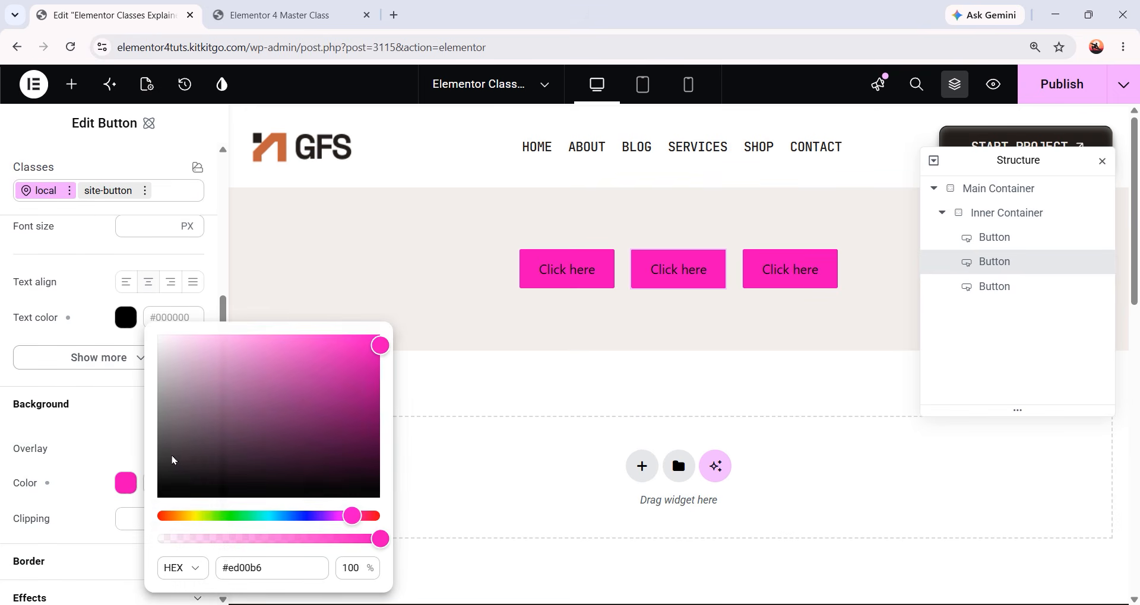
drag(349, 518, 234, 516)
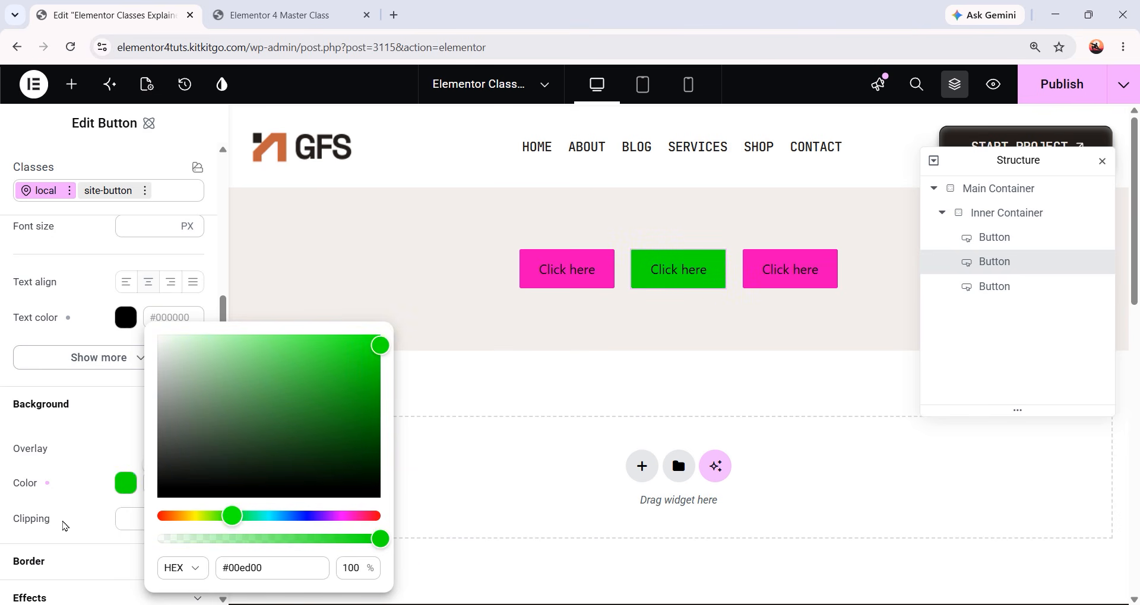
click(113, 438)
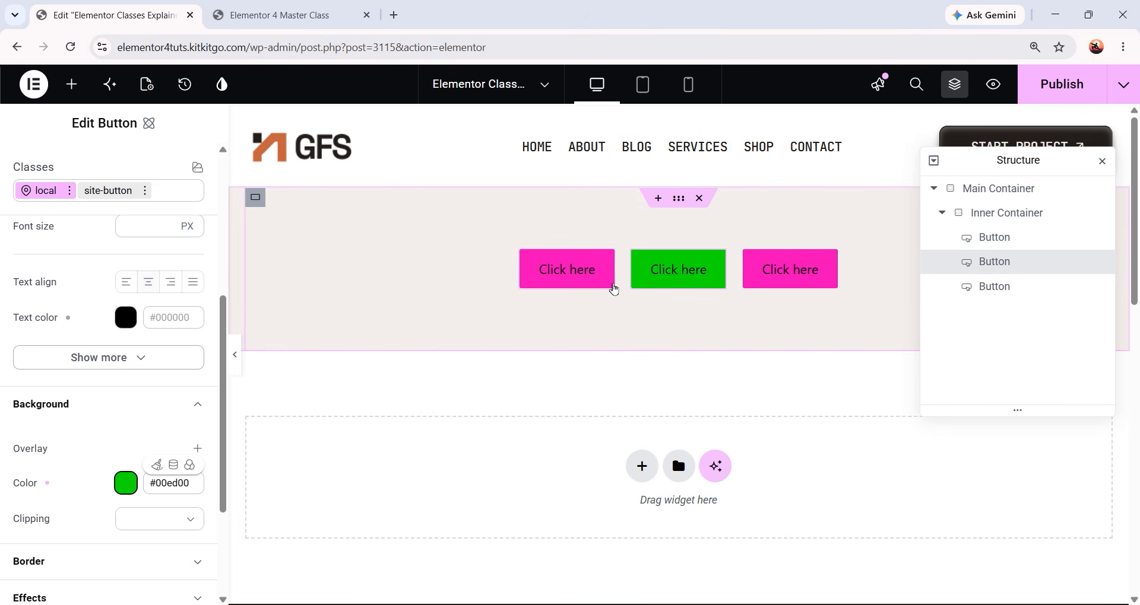
Delete the second and third buttons together from the Inner Container
ctrl+click(1013, 286)
right_click(1013, 290)
click(1031, 589)
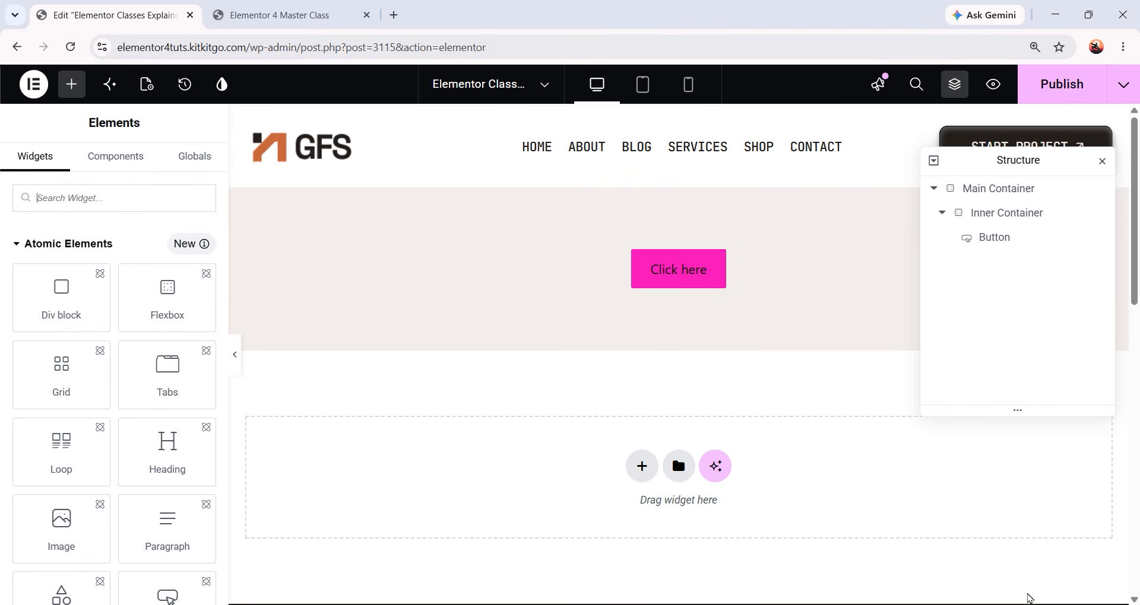
Inspect the remaining button's class, and view the two hero buttons on the Home page as a style reference
click(699, 293)
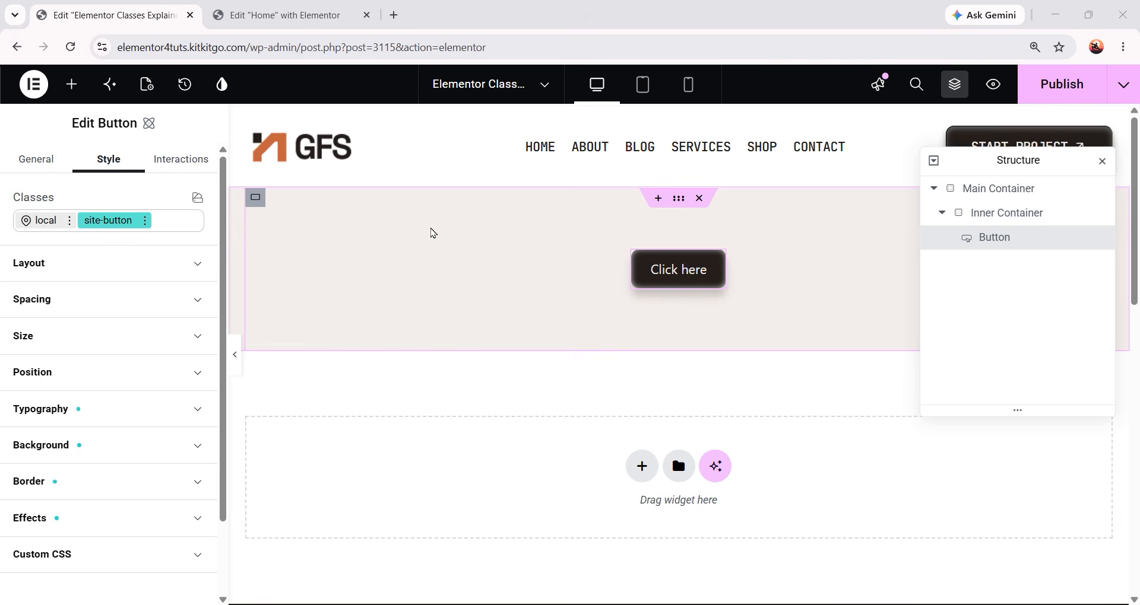
key(ctrl+Tab)
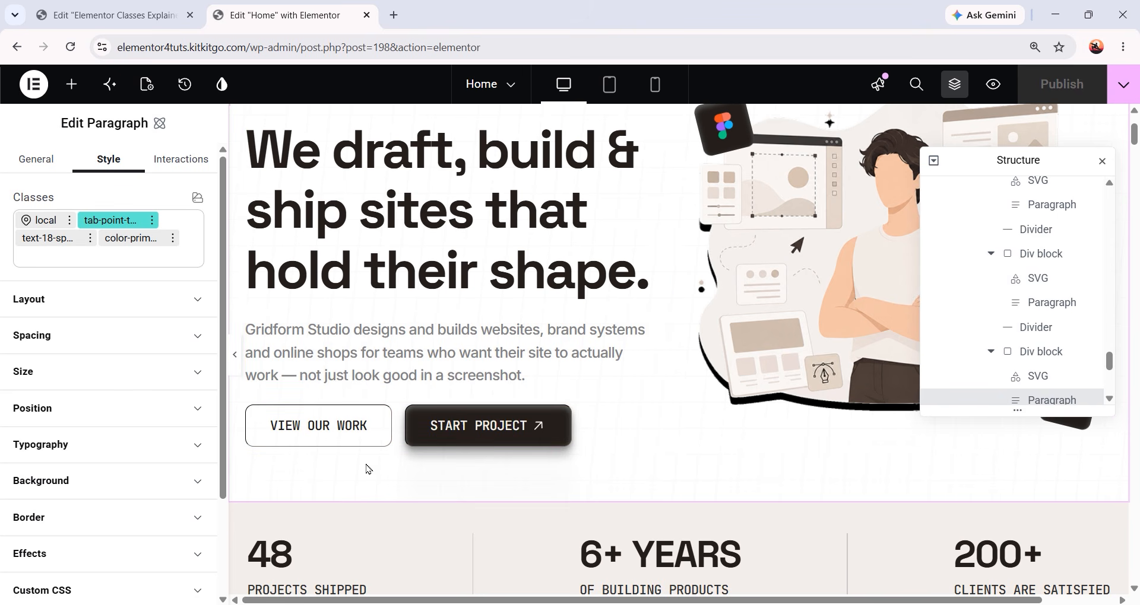
click(132, 5)
Add a new Button element beside the existing button in the Inner Container
click(72, 84)
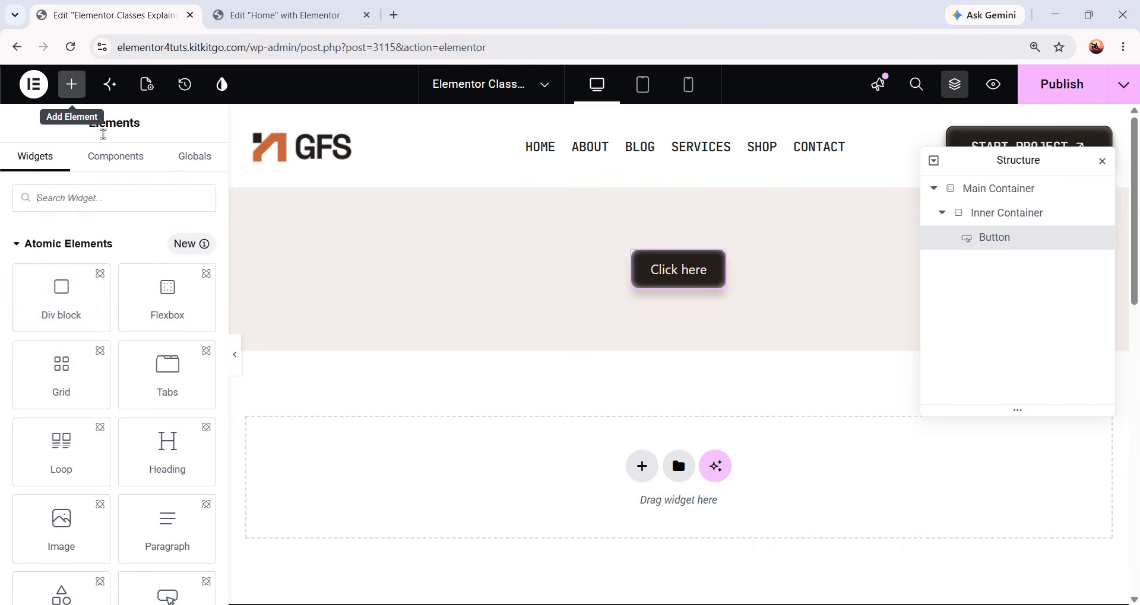
scroll(154, 362, down, 1)
scroll(56, 374, up, 1)
scroll(59, 403, down, 2)
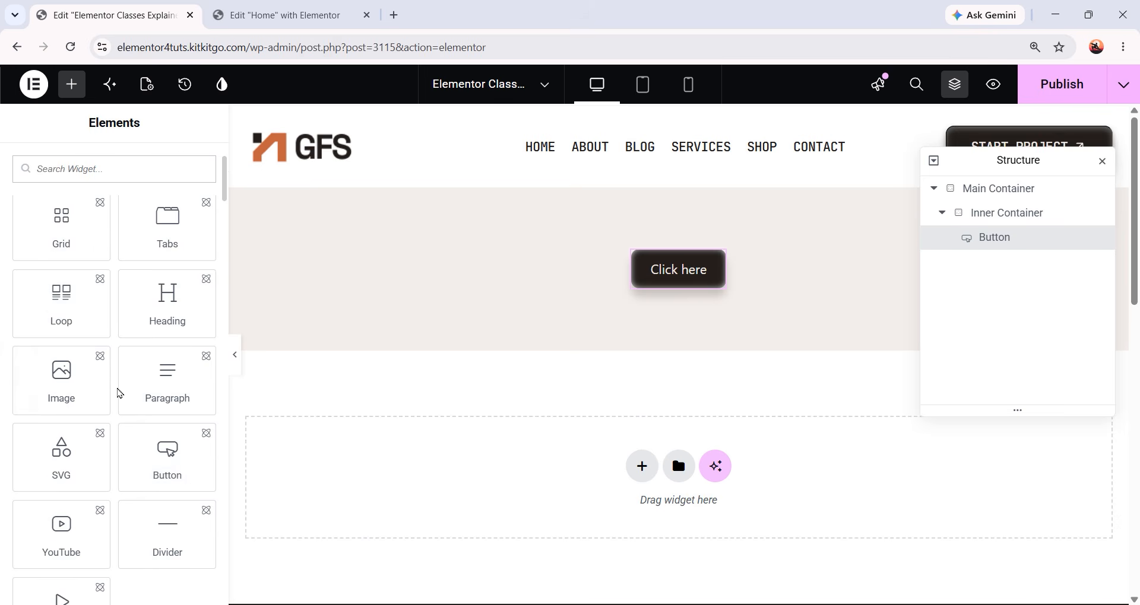
drag(167, 455, 766, 308)
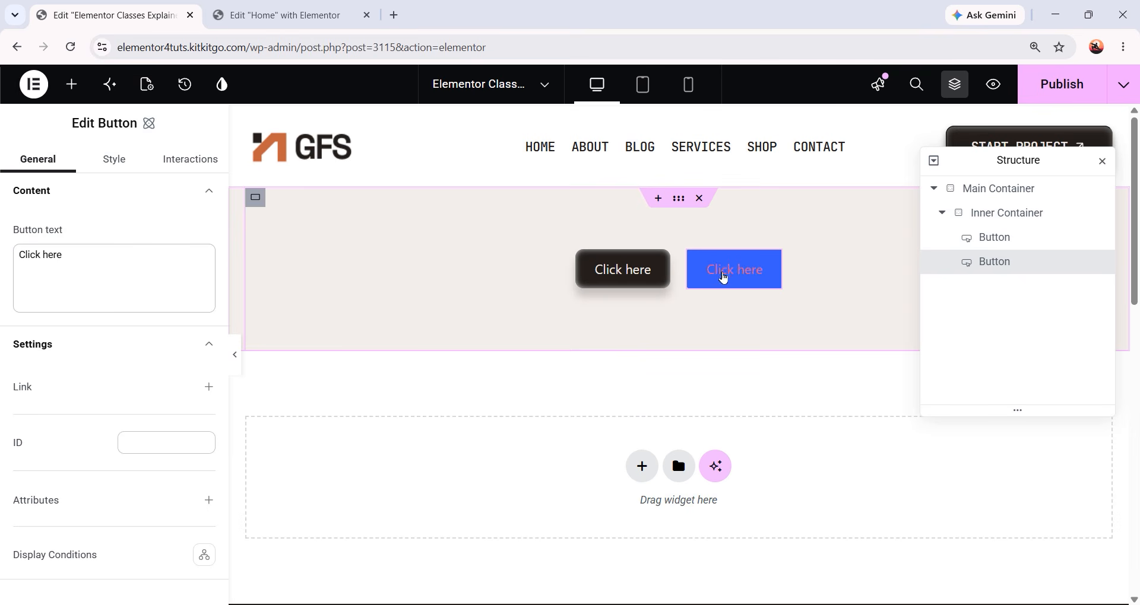
Apply the existing site-button class to the newly added button
click(117, 166)
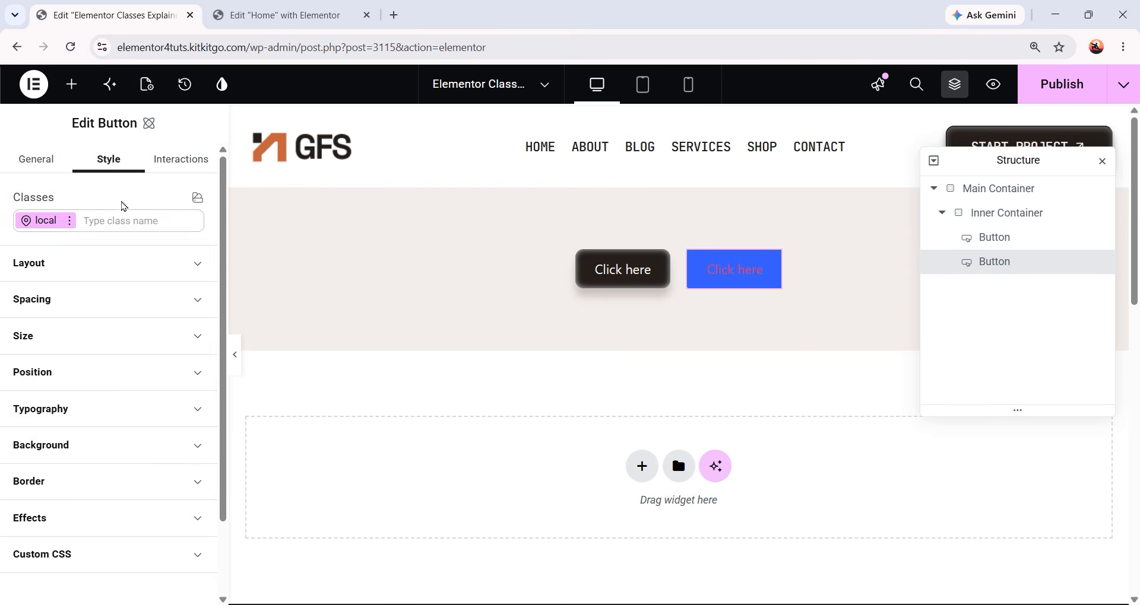
click(119, 221)
click(81, 288)
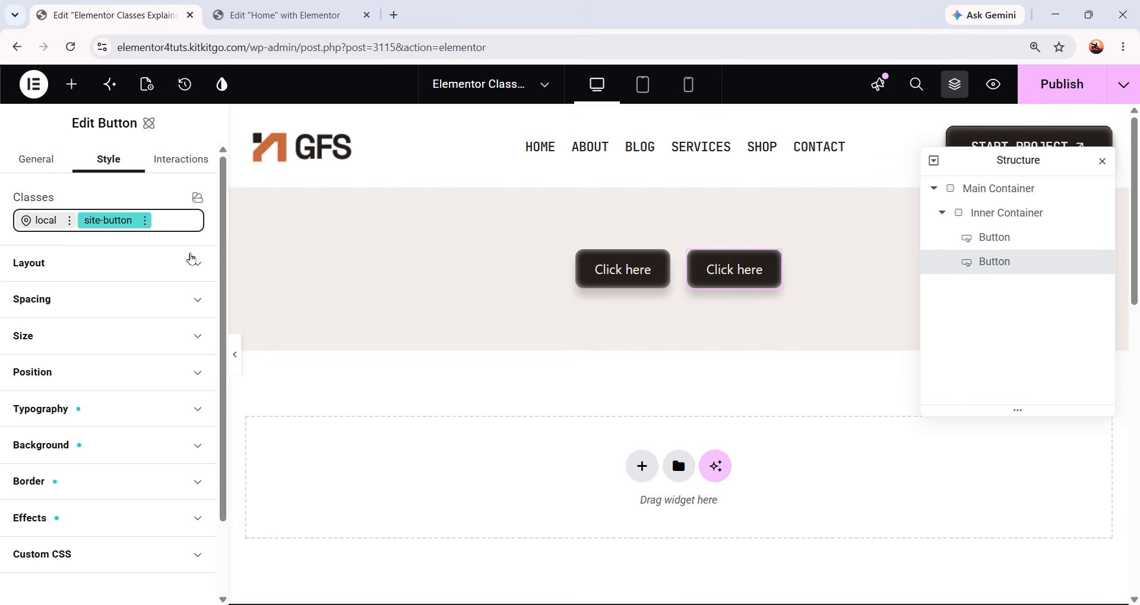
Create a second class named transparent-btn on the new button
click(170, 219)
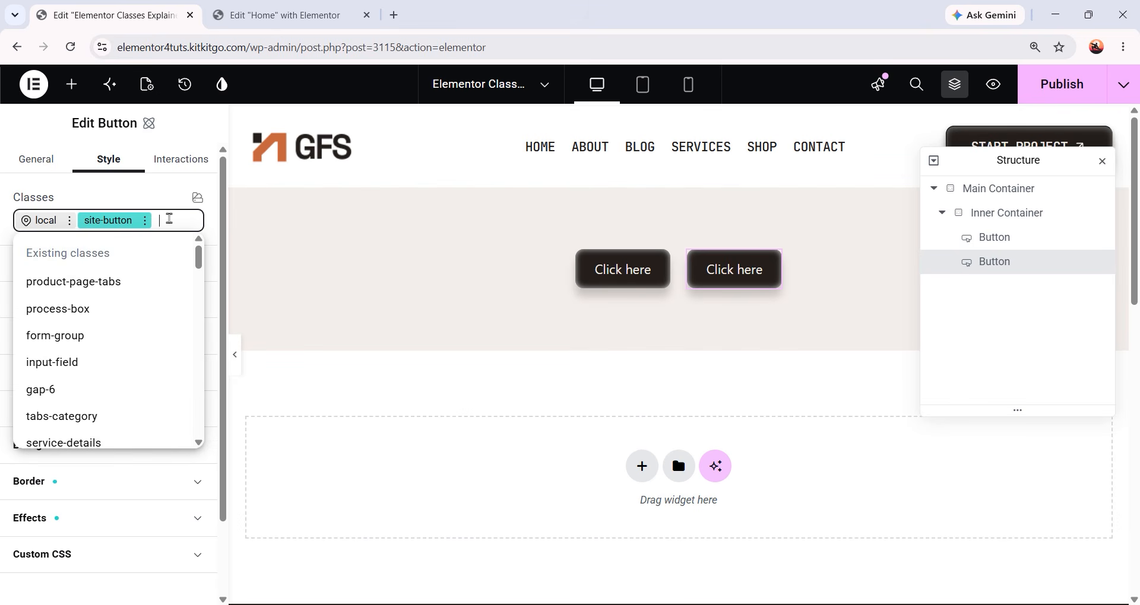
text(transparent-btn)
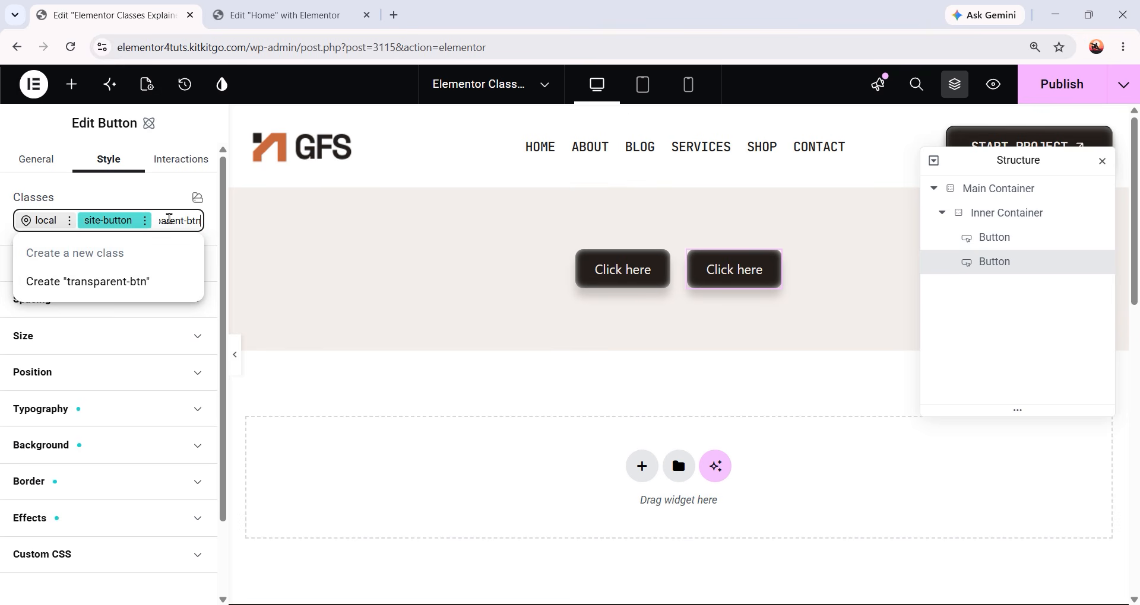
key(Return)
Make the background colour of the transparent-btn class fully transparent by setting its opacity to 0%
scroll(104, 294, down, 2)
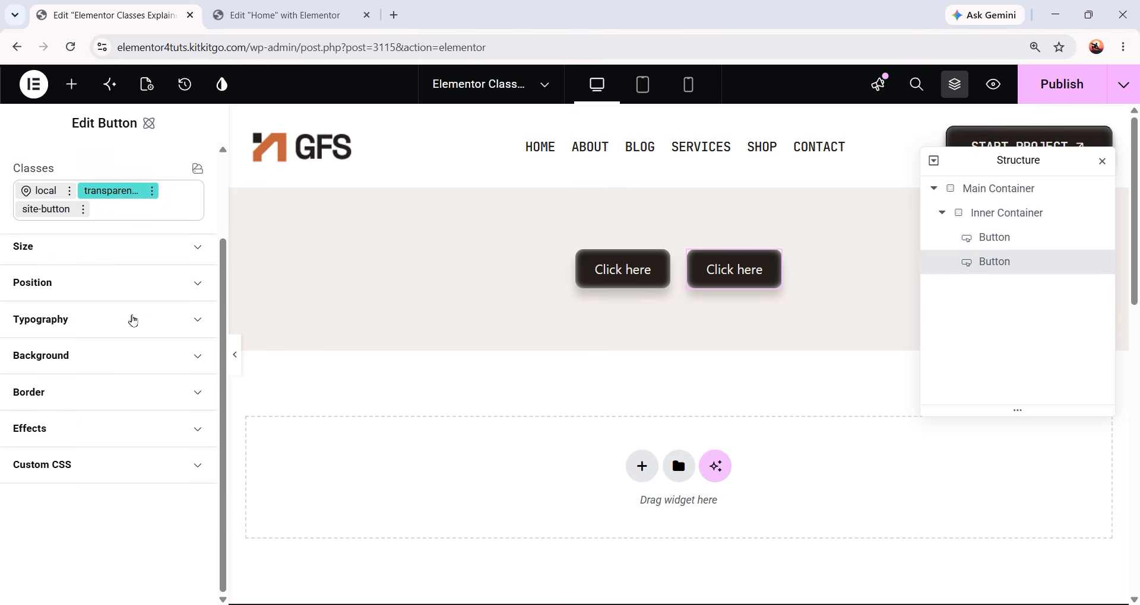
click(107, 357)
scroll(140, 371, down, 1)
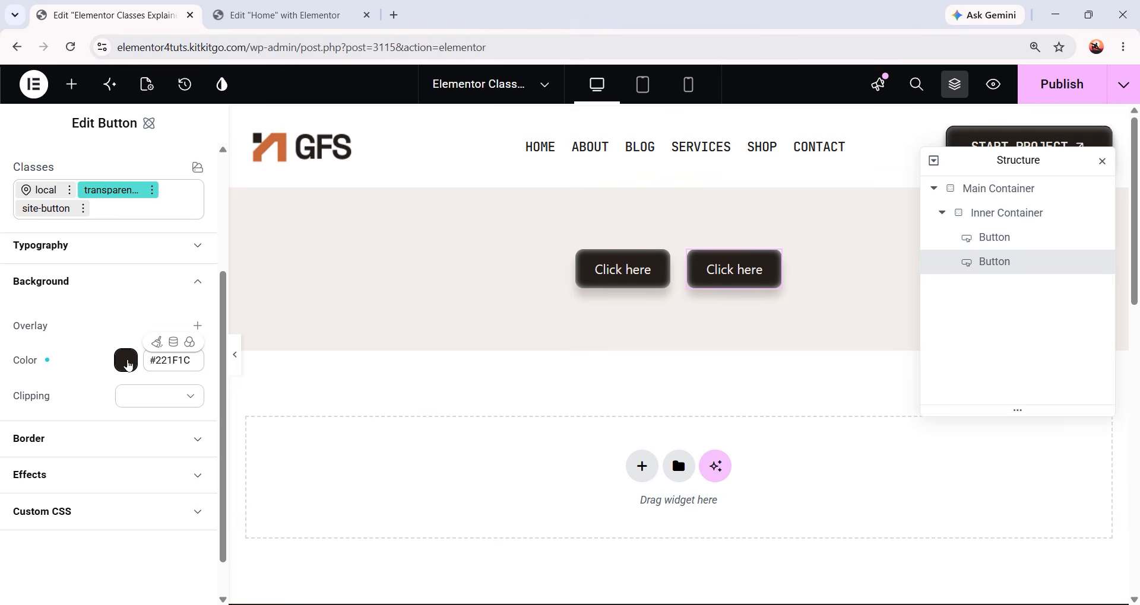
click(127, 362)
drag(378, 541, 148, 536)
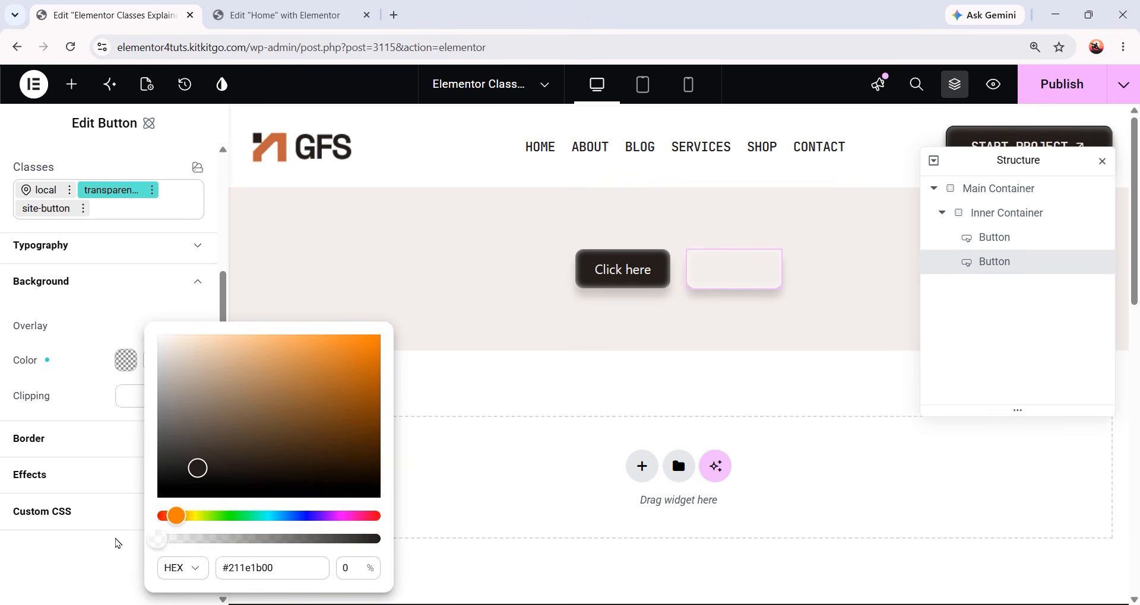
click(117, 544)
Set the text colour of the transparent-btn class to the Primary-color variable #221F1C
scroll(63, 358, up, 3)
click(117, 409)
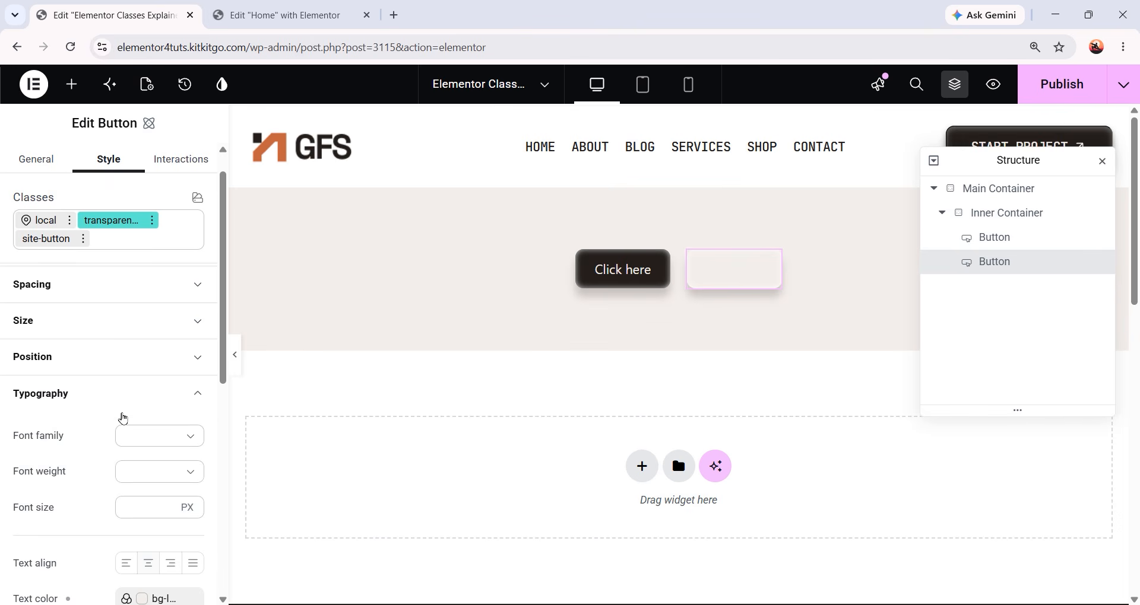
scroll(118, 475, down, 3)
click(149, 451)
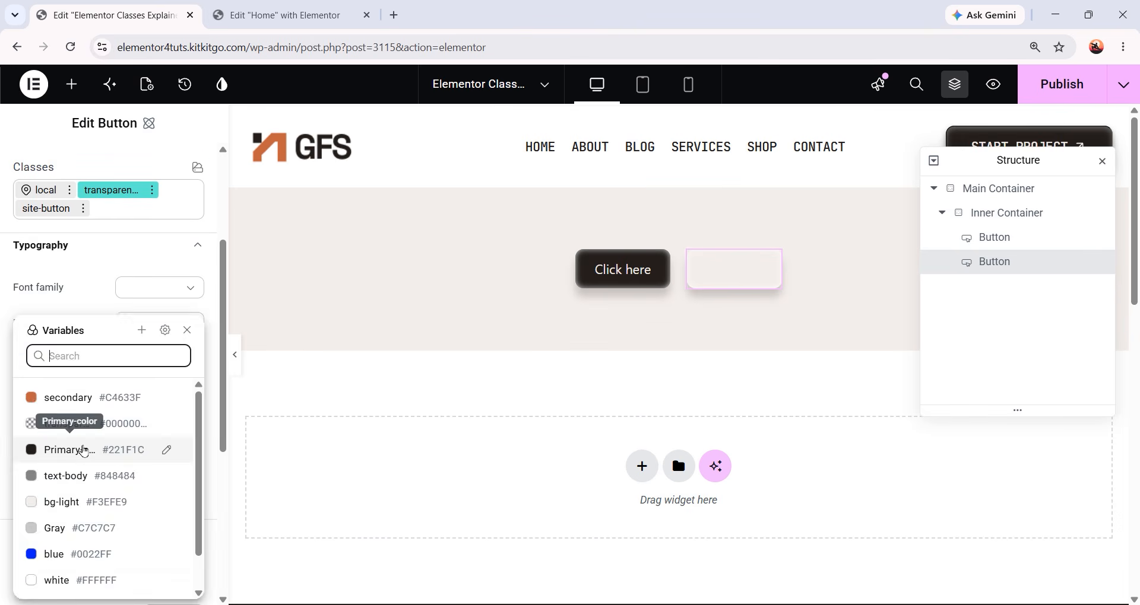
click(71, 449)
Give the transparent-btn class a 1 px border coloured with the Primary-color variable
scroll(115, 371, down, 5)
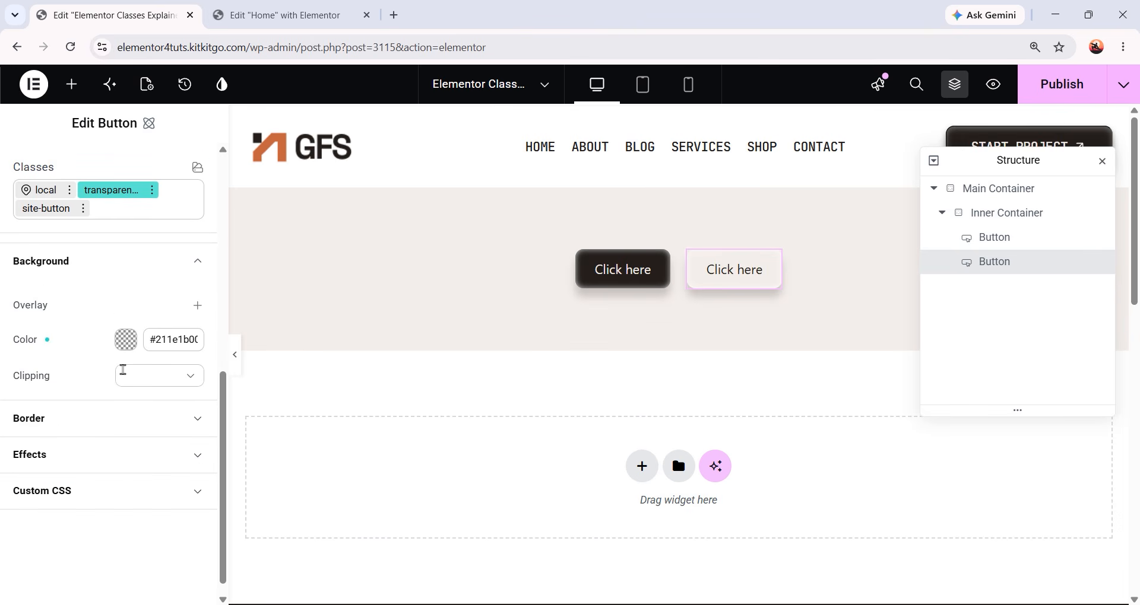
click(33, 392)
click(130, 434)
text(1)
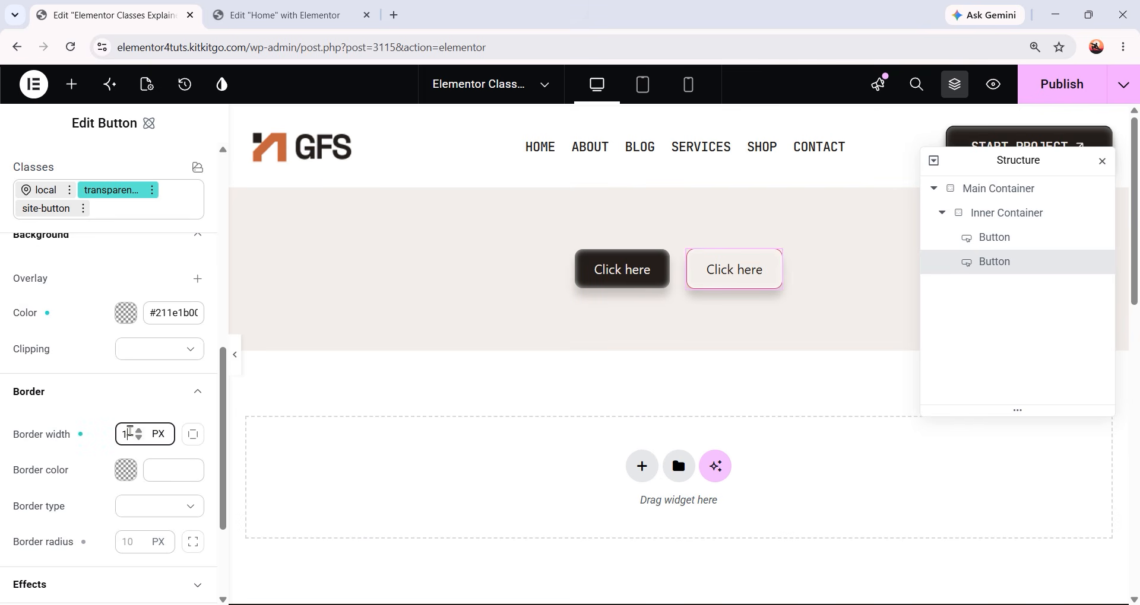
click(148, 470)
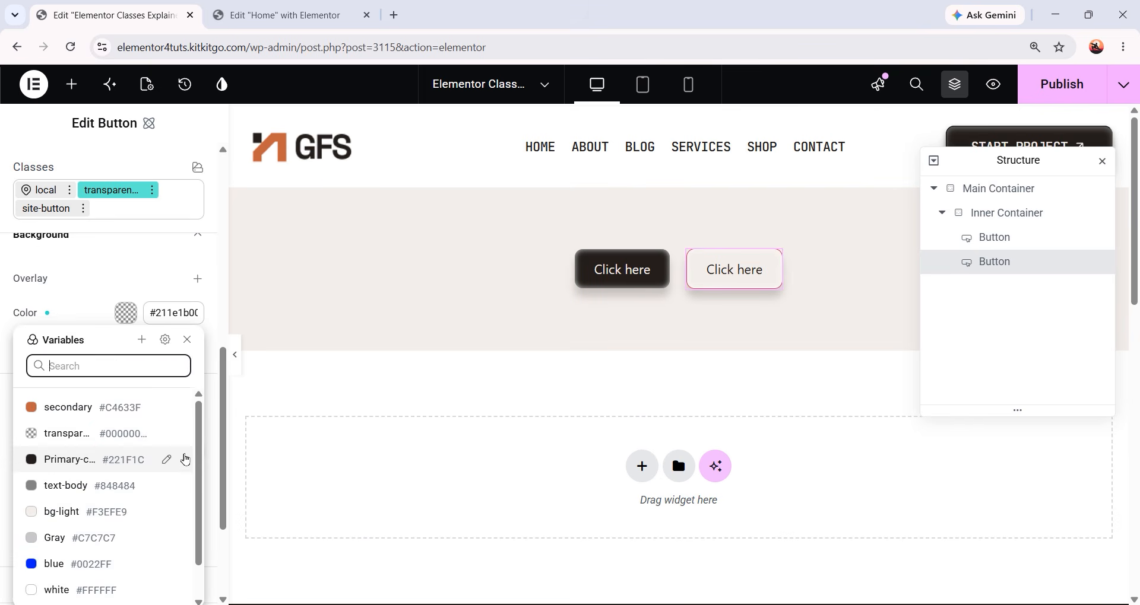
click(101, 461)
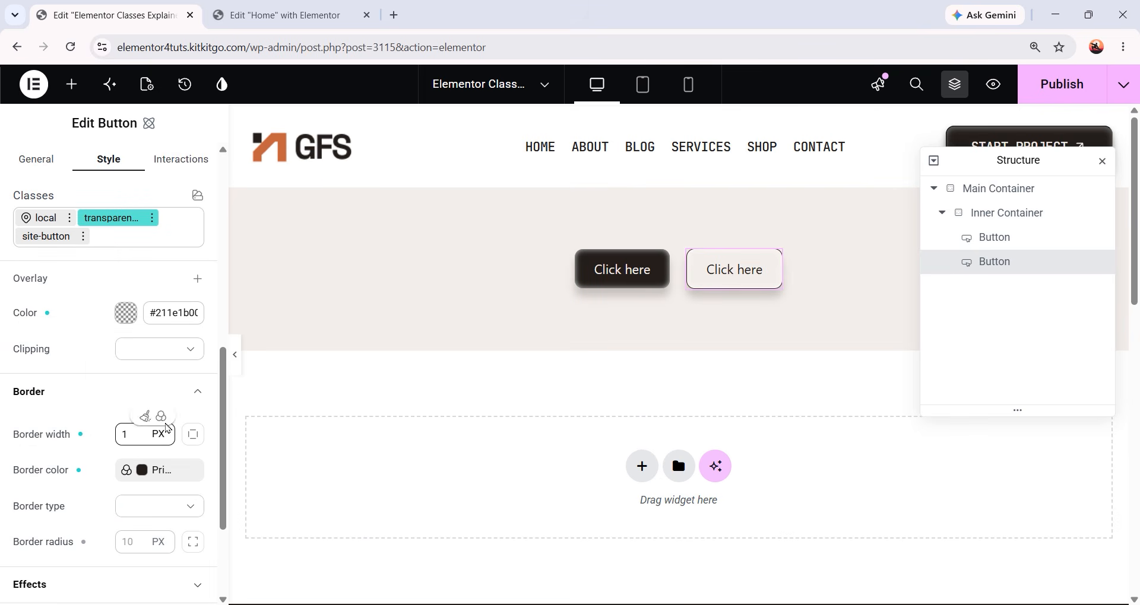
Add an outset box shadow to the transparent-btn class and set its colour opacity to 0%
scroll(65, 504, down, 2)
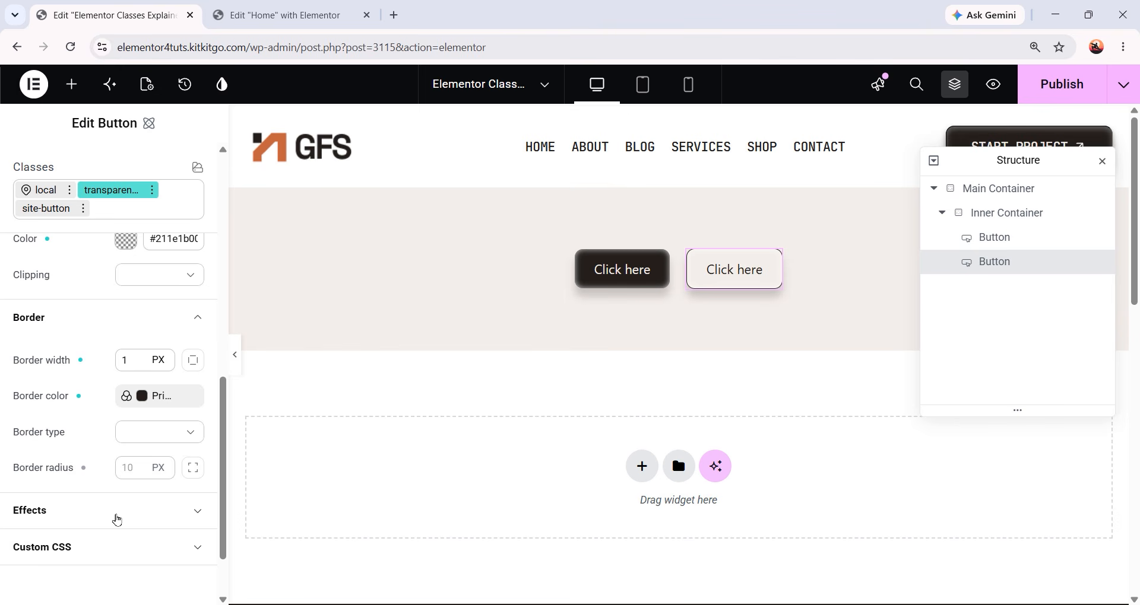
click(116, 520)
scroll(113, 505, down, 3)
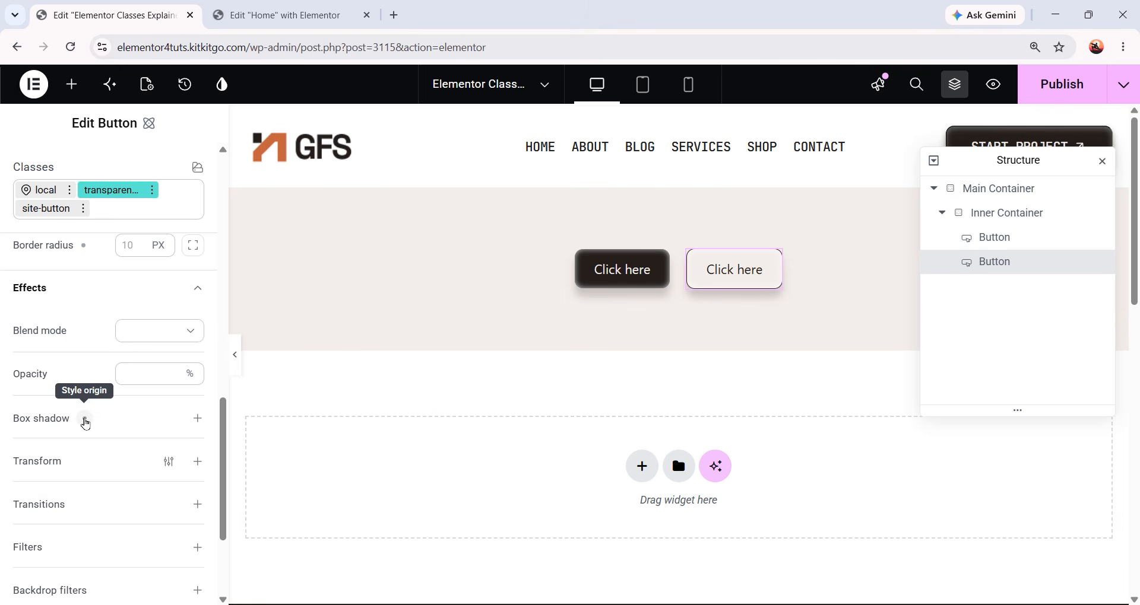
click(85, 420)
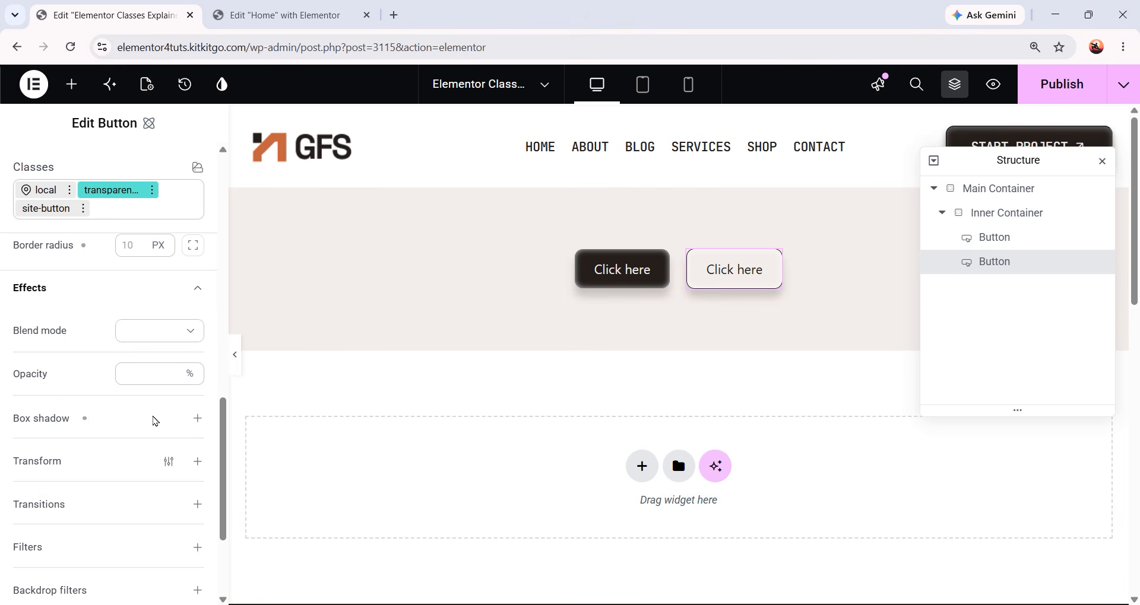
click(196, 419)
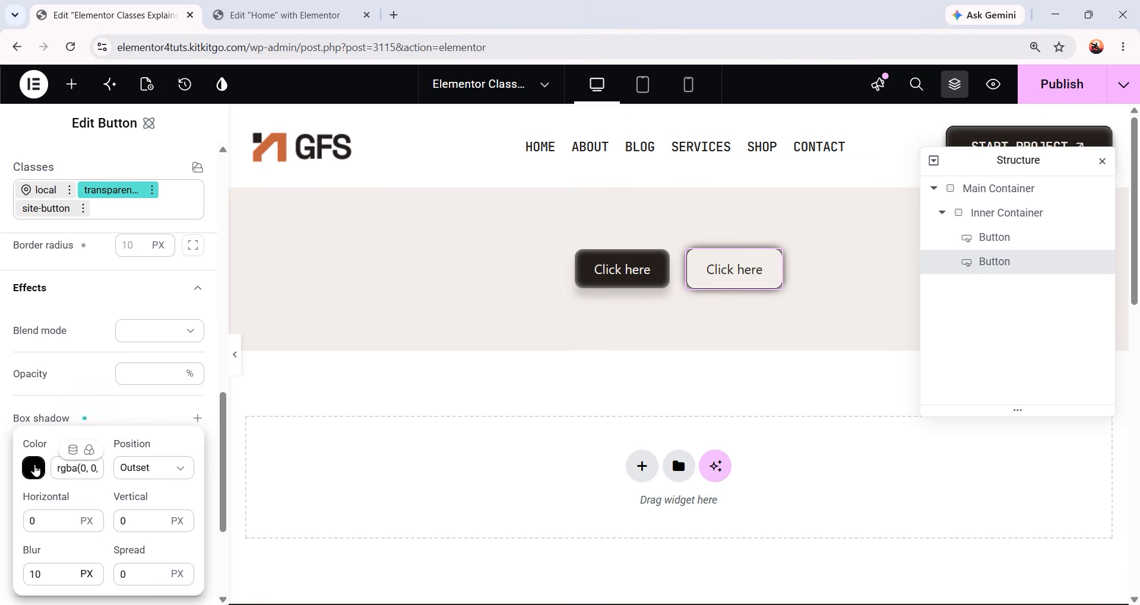
click(34, 469)
drag(445, 548, 188, 501)
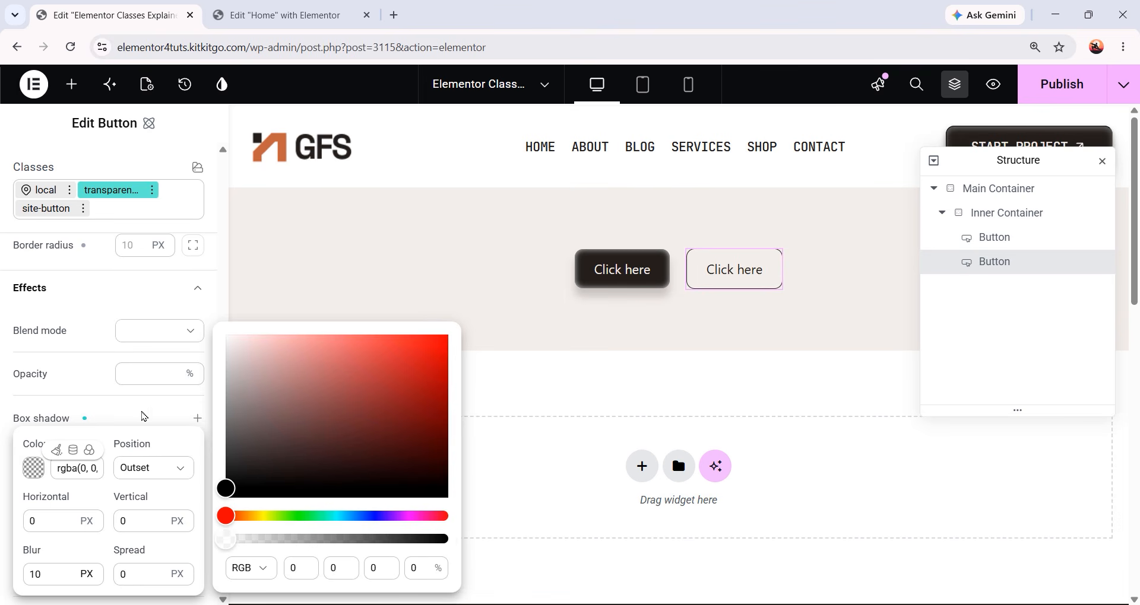
Preview the two buttons with the editing panel hidden, and compare the second button's site-button and transparent-btn class settings
click(144, 417)
click(238, 369)
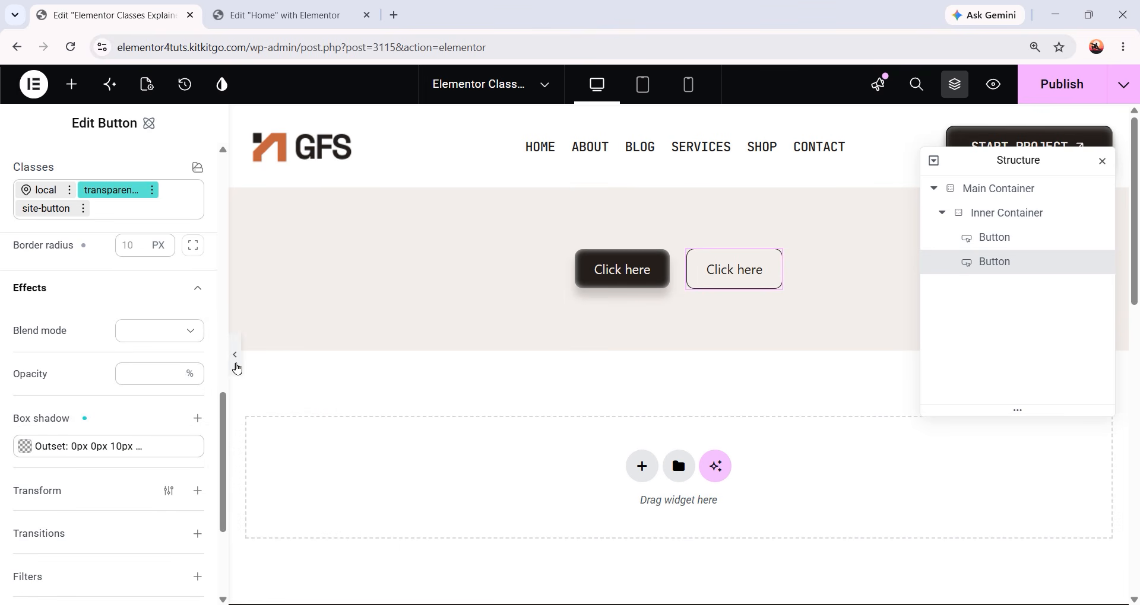
click(235, 355)
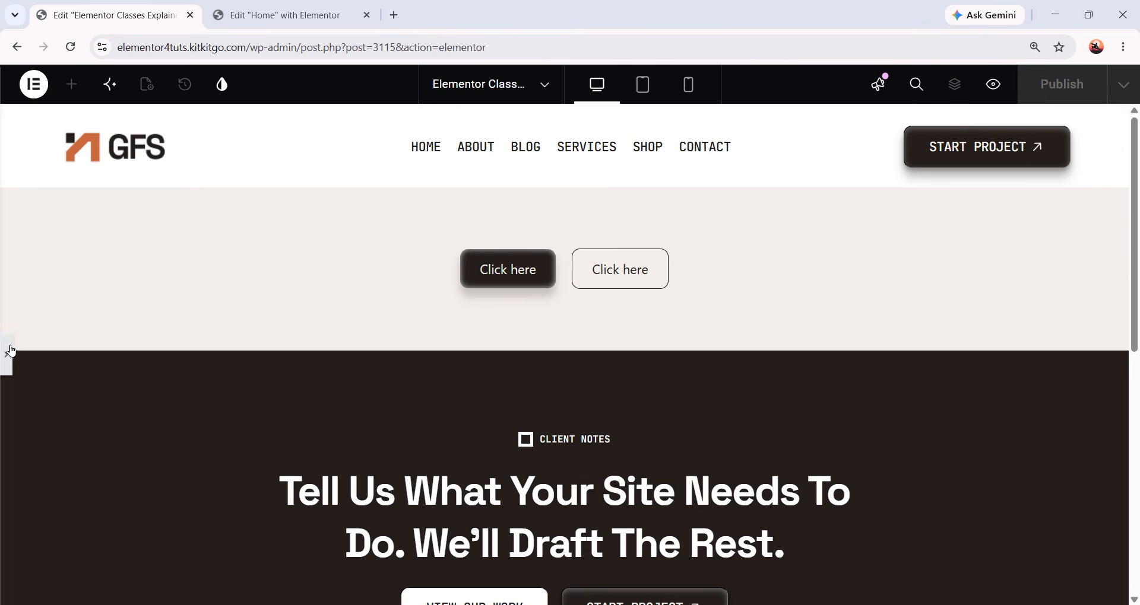
click(9, 353)
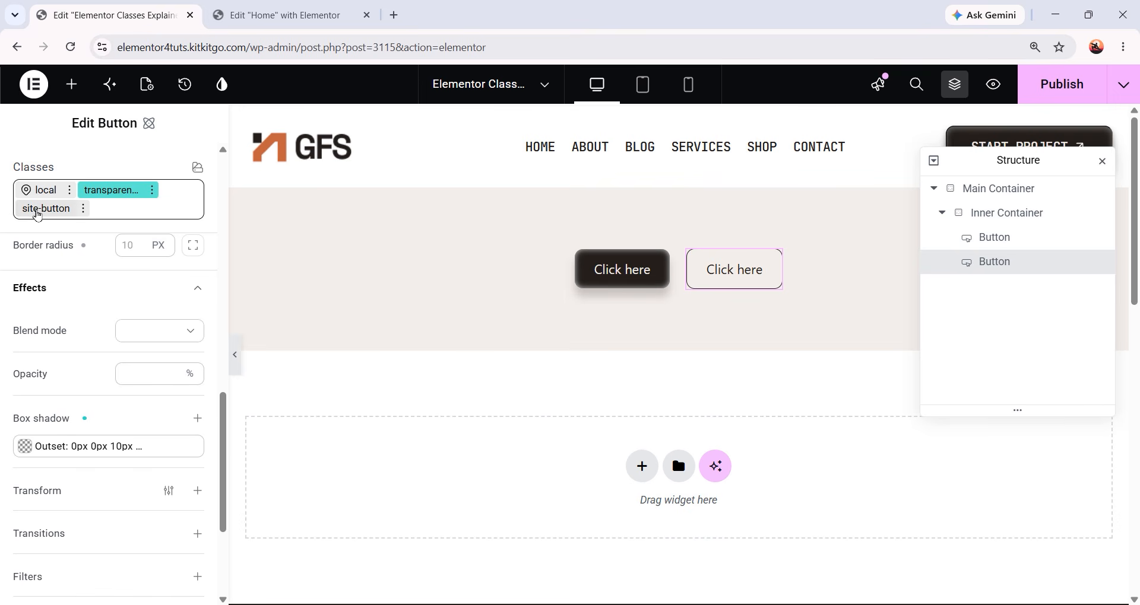
click(43, 212)
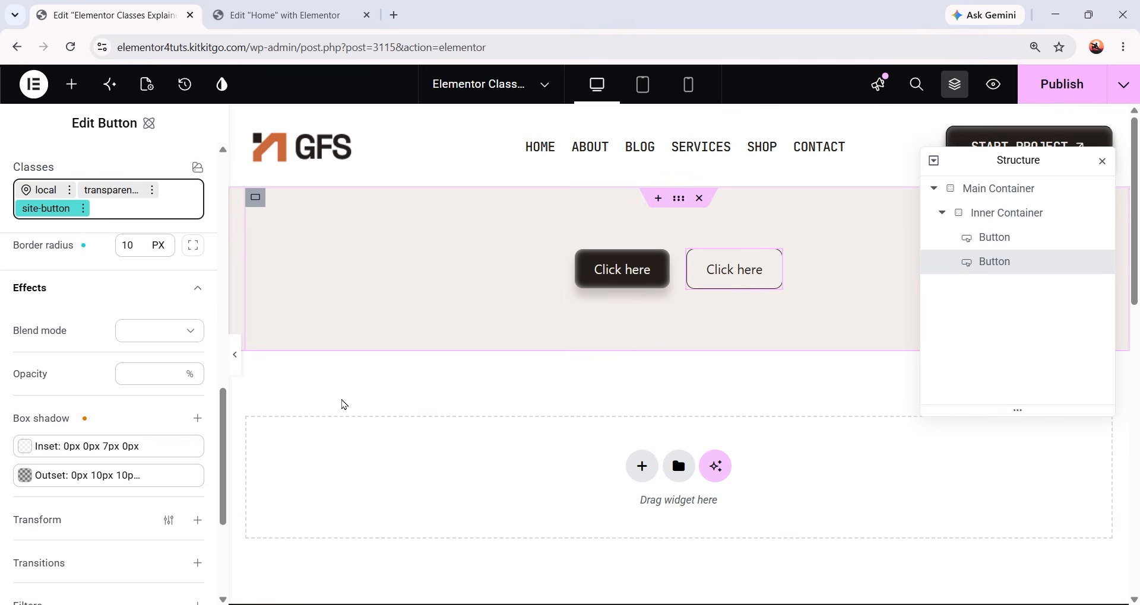
click(105, 191)
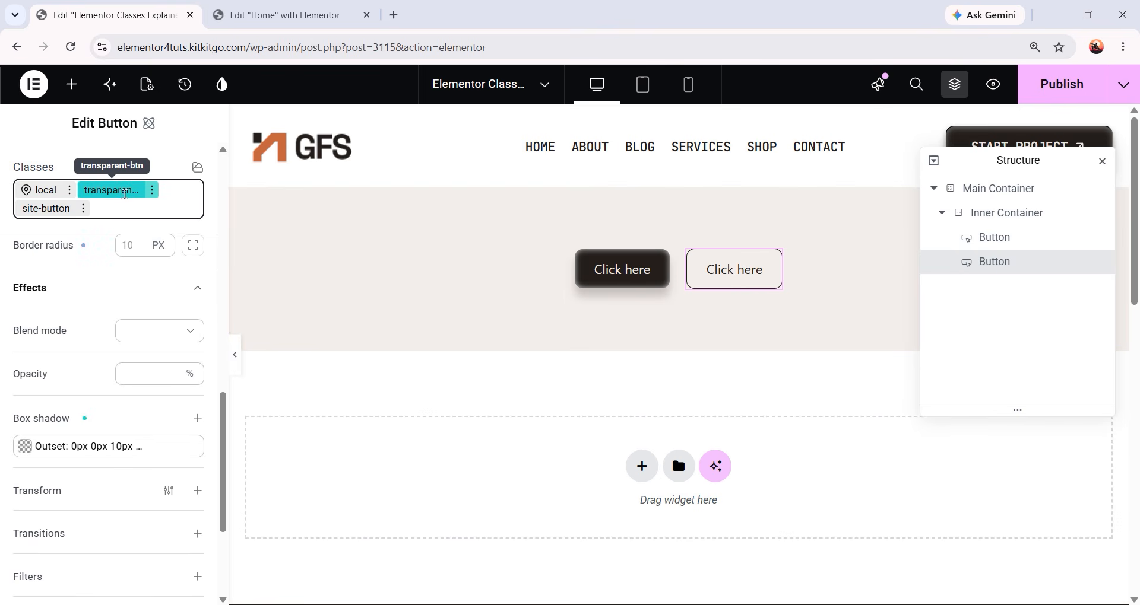
scroll(146, 448, up, 5)
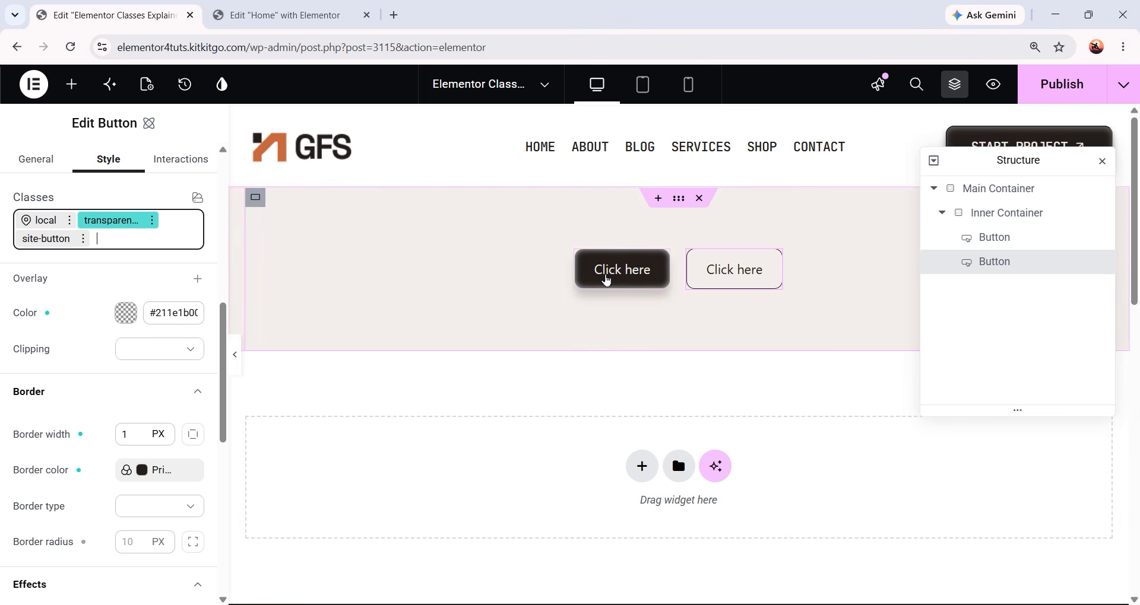
Add a third Button element after the existing two and apply the site-button class to it
click(71, 84)
scroll(168, 371, down, 3)
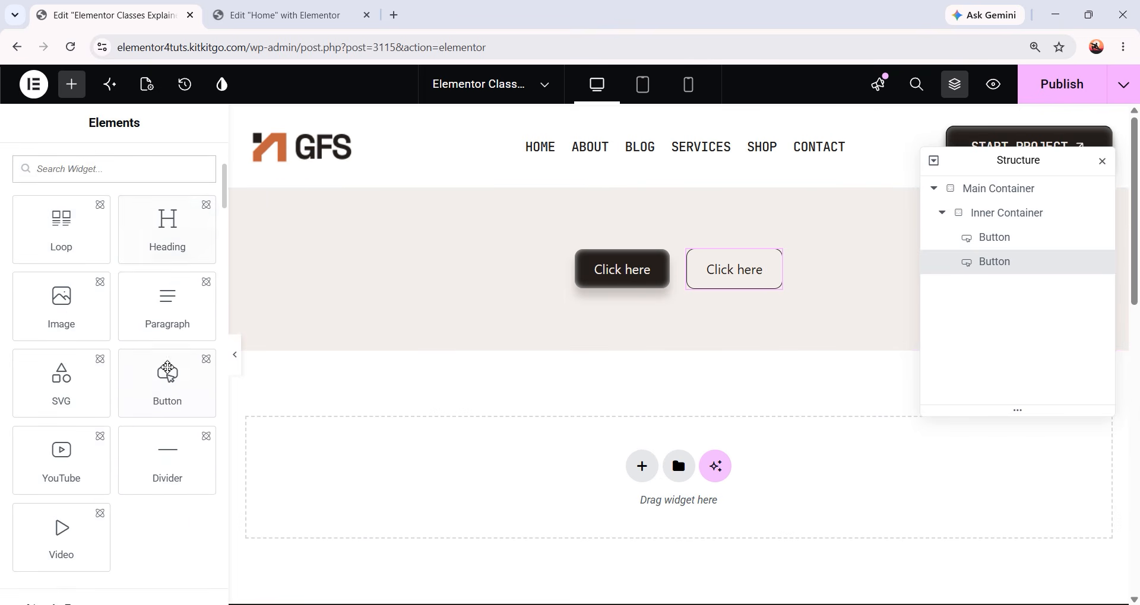
drag(168, 371, 793, 282)
click(103, 221)
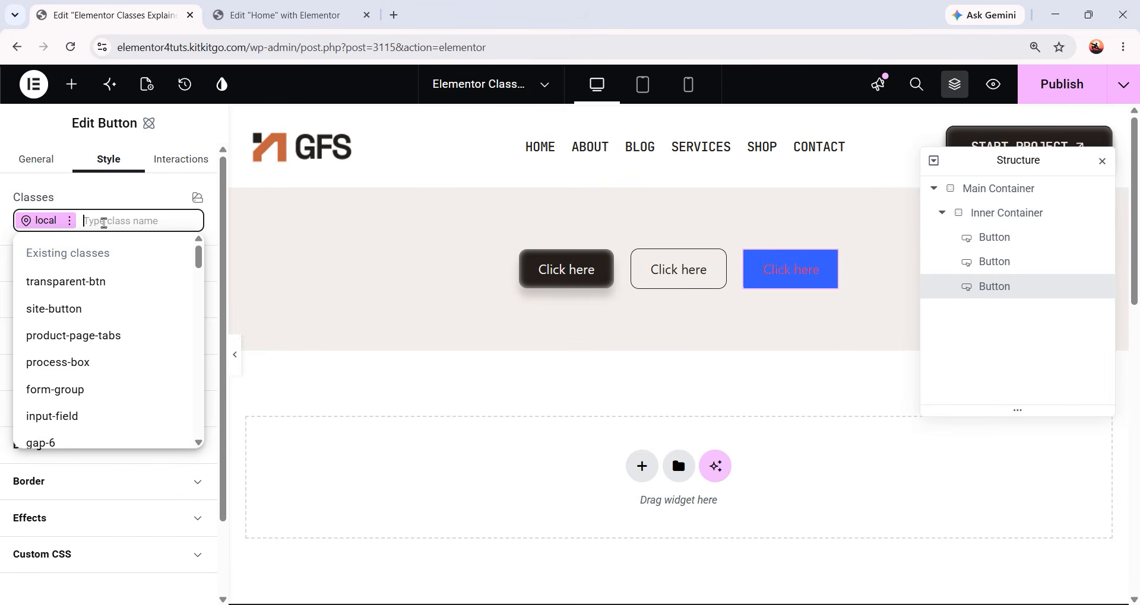
click(84, 309)
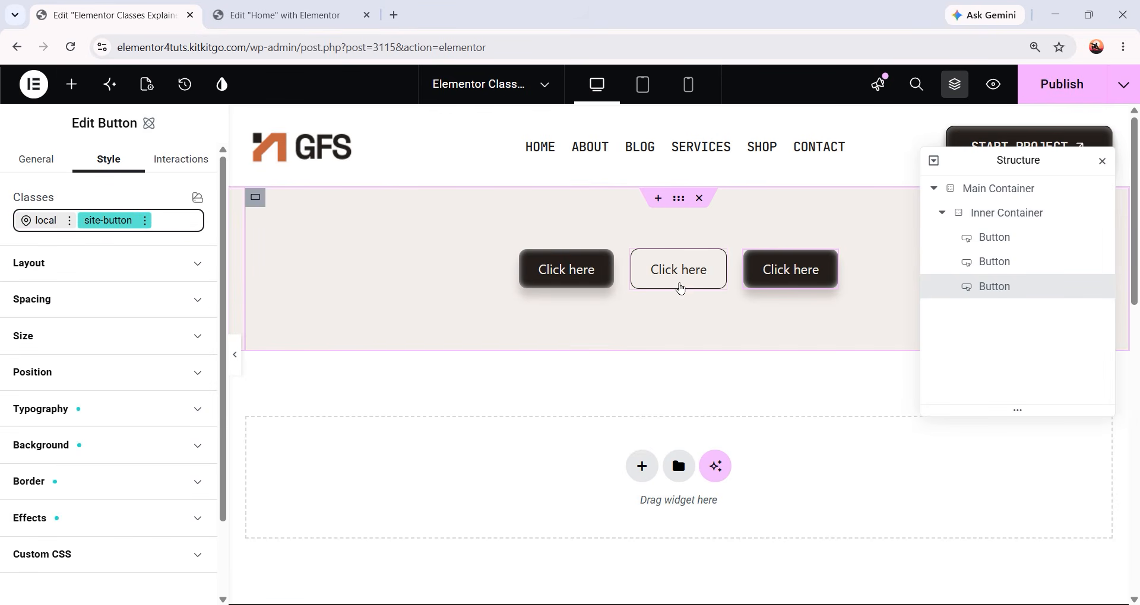
Add a fourth Button element at the end of the row and apply the site-button and transparent-btn classes to it
click(71, 84)
drag(168, 531, 821, 259)
click(111, 221)
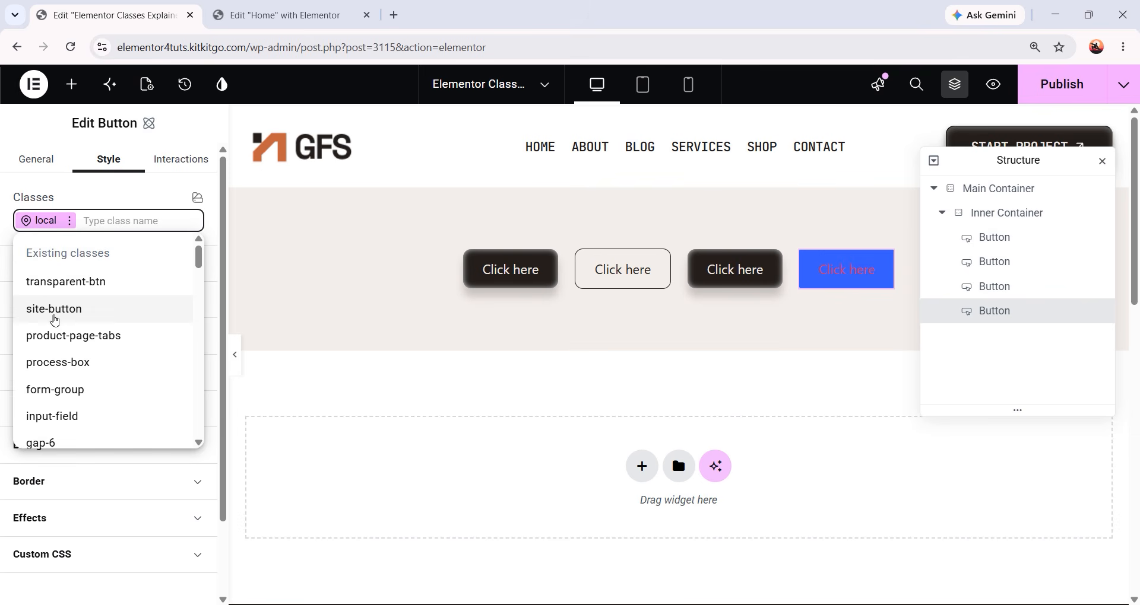
click(89, 310)
click(169, 212)
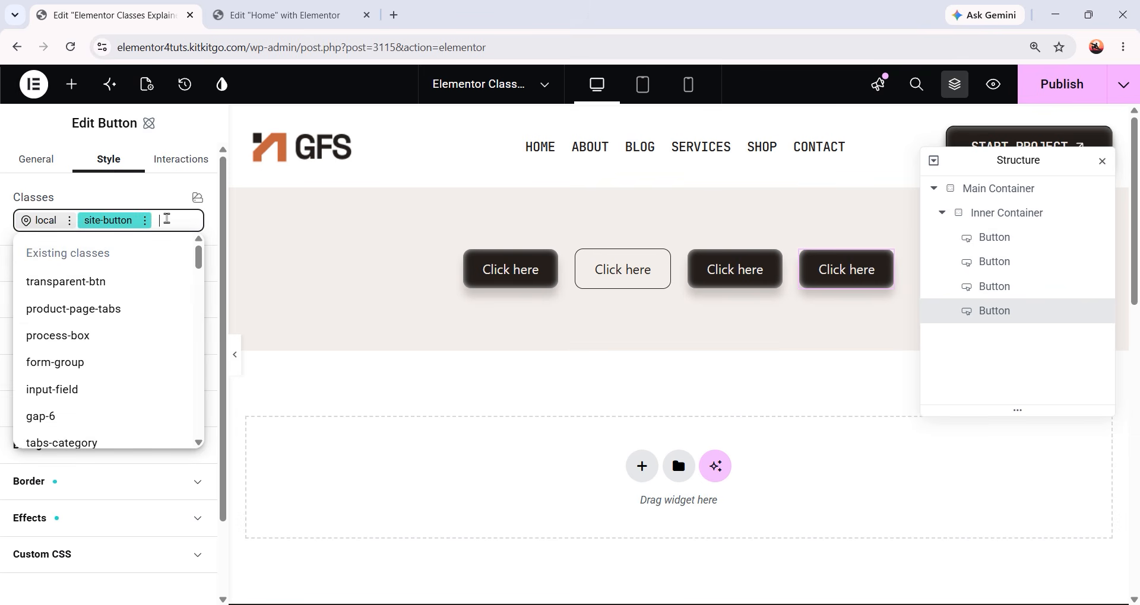
click(87, 294)
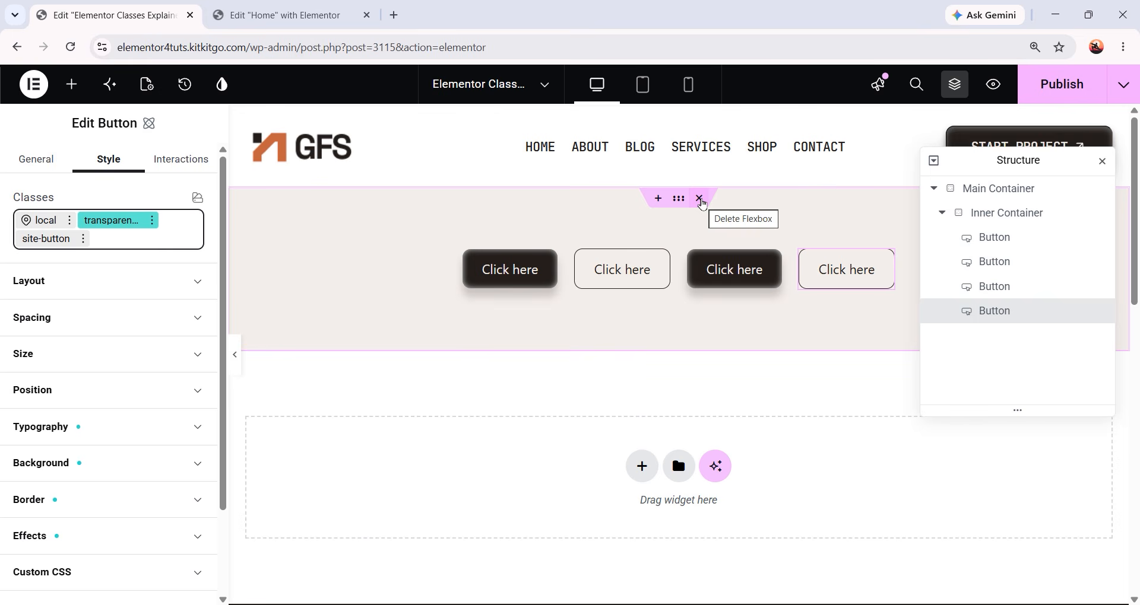
Switch to the Home page's editor, find the "One Process, Repeated On Every Project." tabs section, and move the Structure panel clear of the tab headers
key(ctrl+Tab)
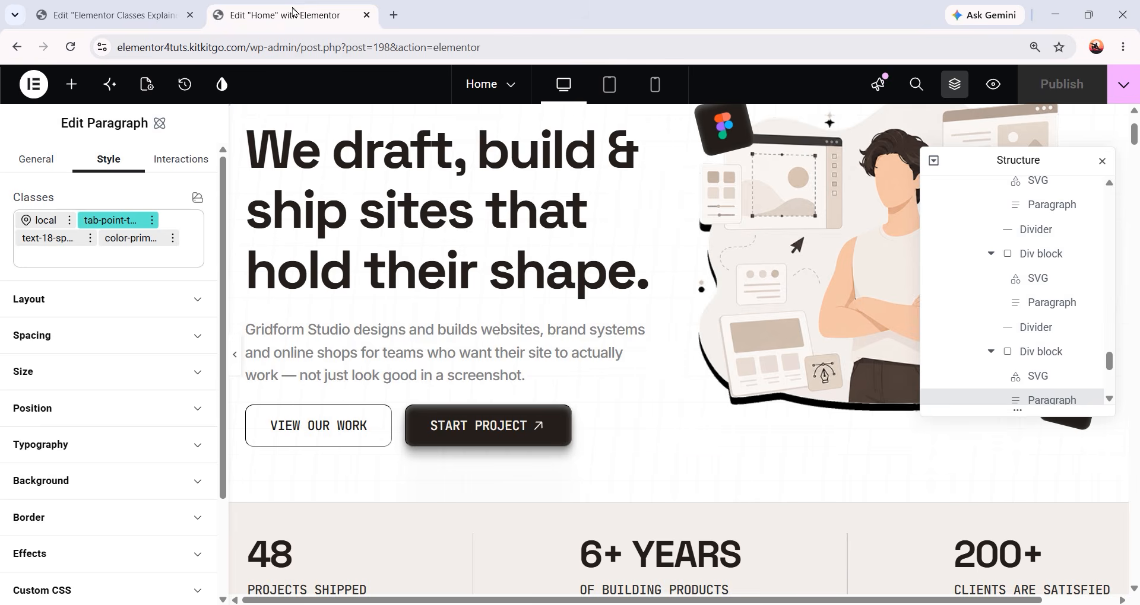
scroll(616, 274, down, 1)
scroll(616, 273, down, 20)
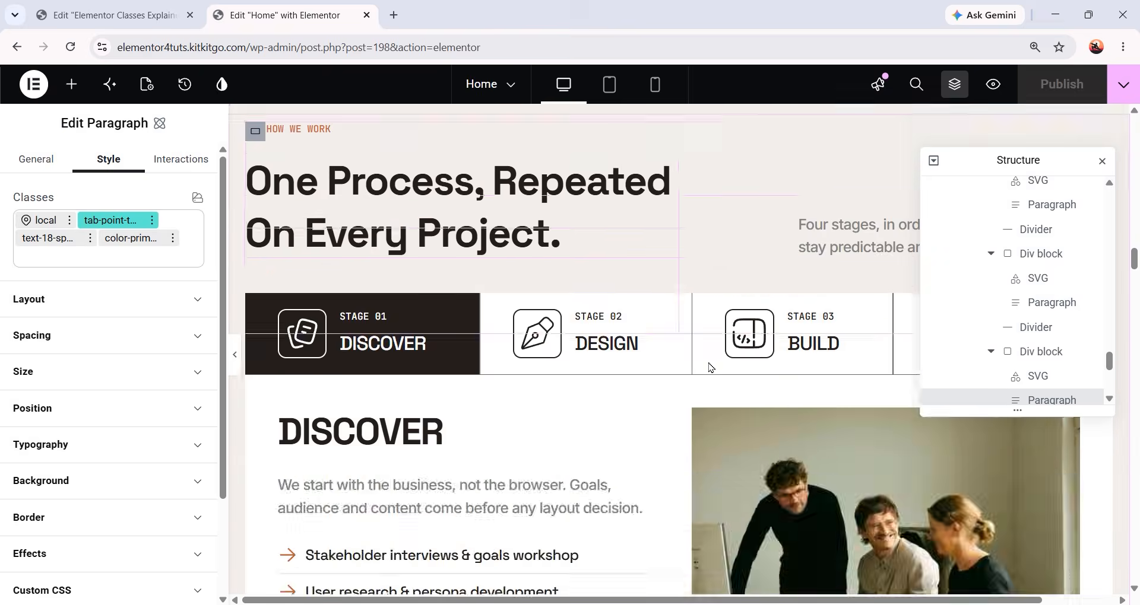
scroll(644, 371, up, 2)
scroll(645, 356, down, 6)
scroll(580, 311, up, 3)
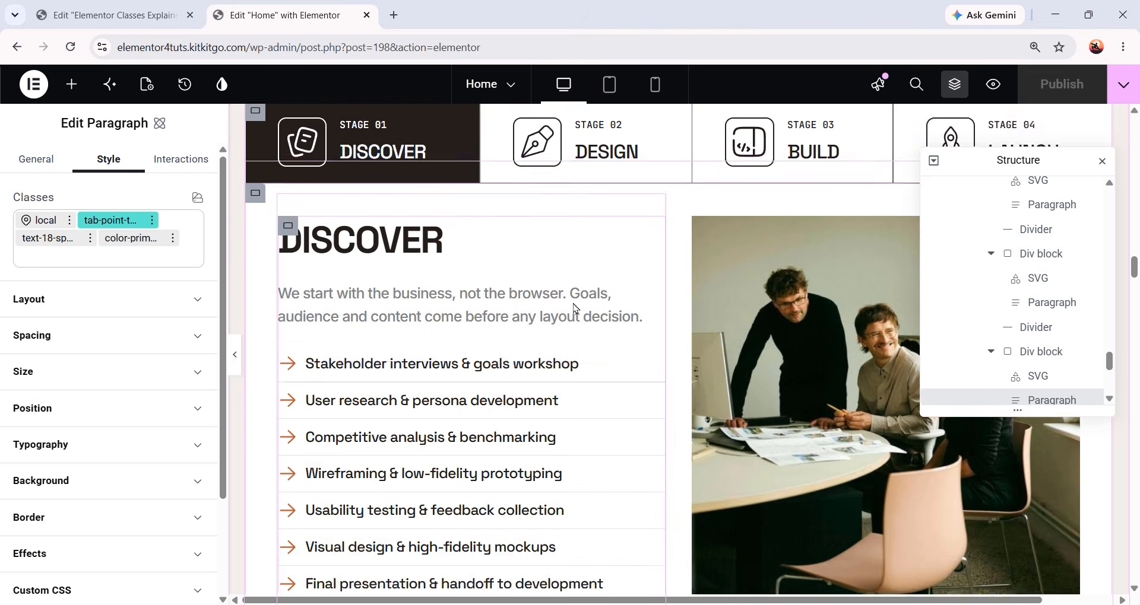
drag(966, 161, 970, 328)
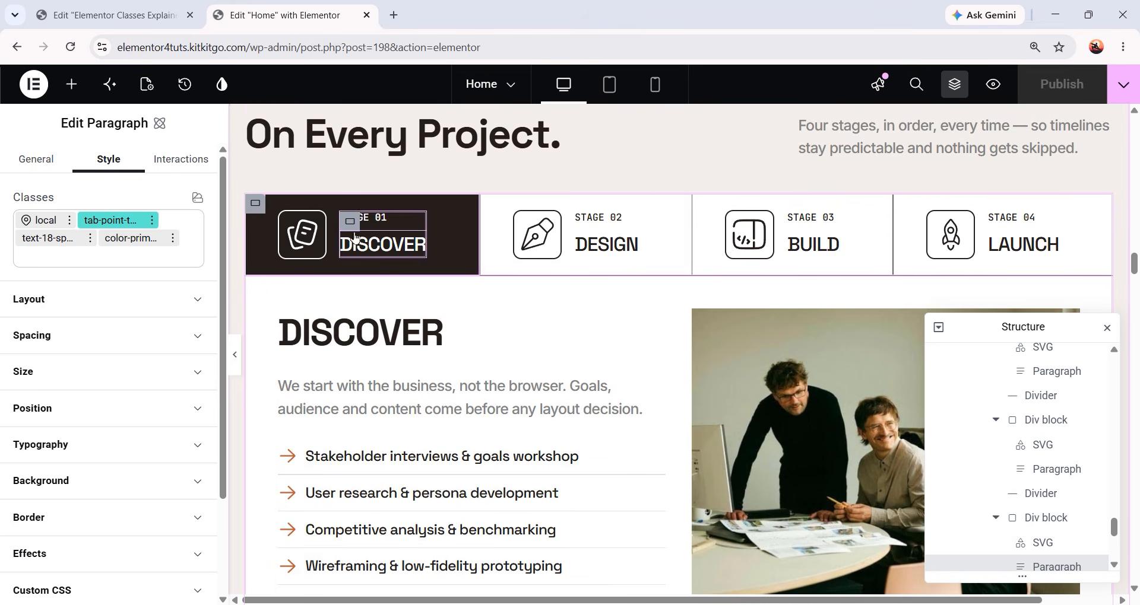
Examine the point lists inside the DESIGN, BUILD, LAUNCH and DISCOVER tabs of the process section
click(642, 254)
scroll(720, 220, down, 2)
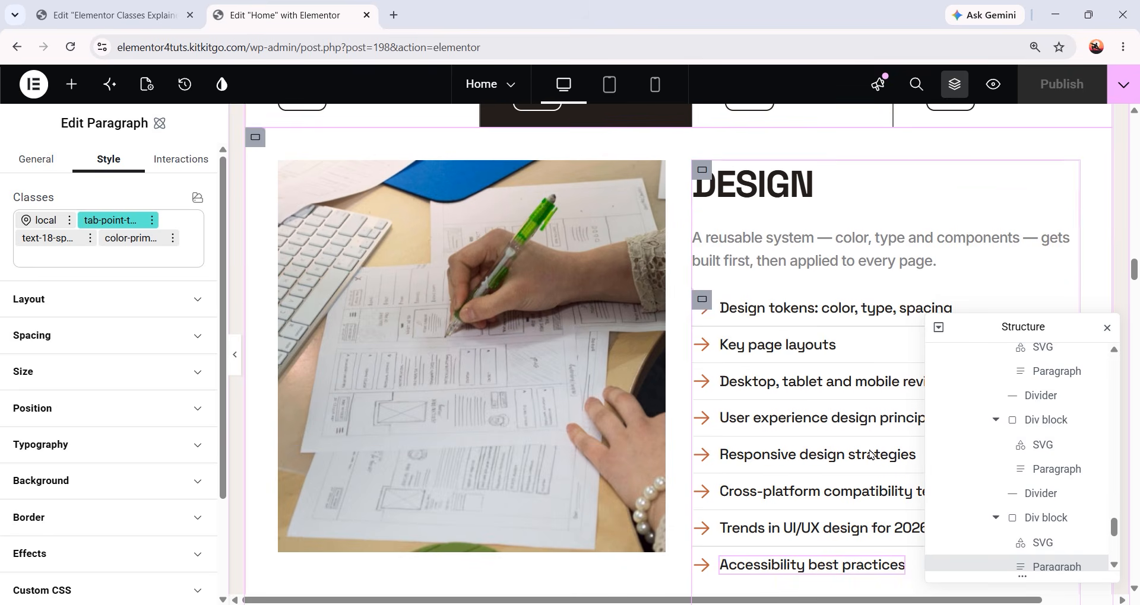
scroll(772, 312, up, 2)
click(811, 170)
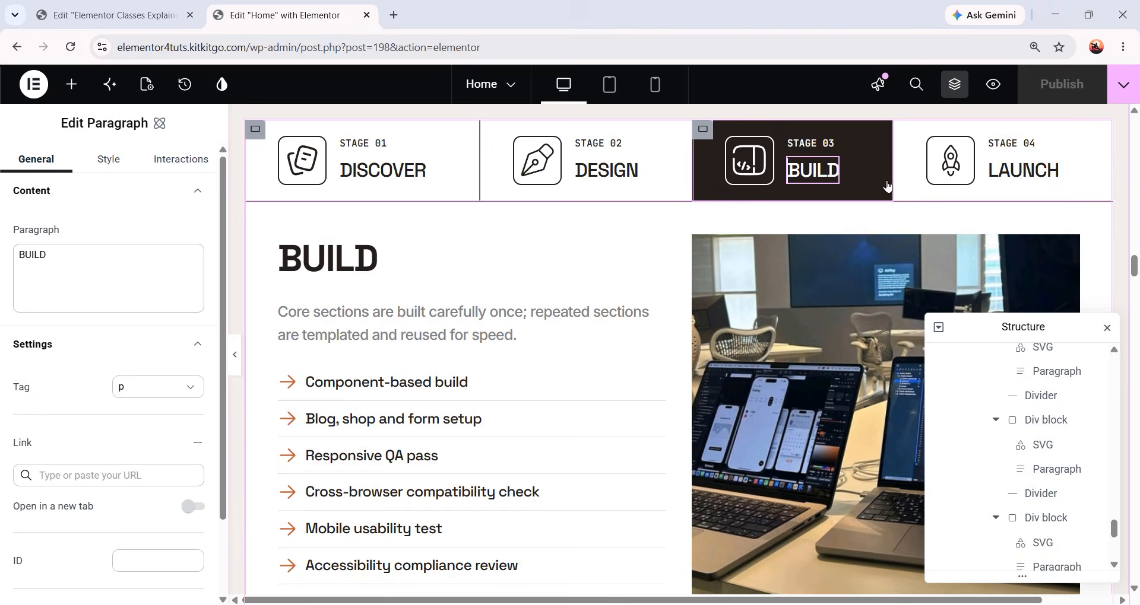
click(990, 189)
click(470, 189)
scroll(495, 206, down, 1)
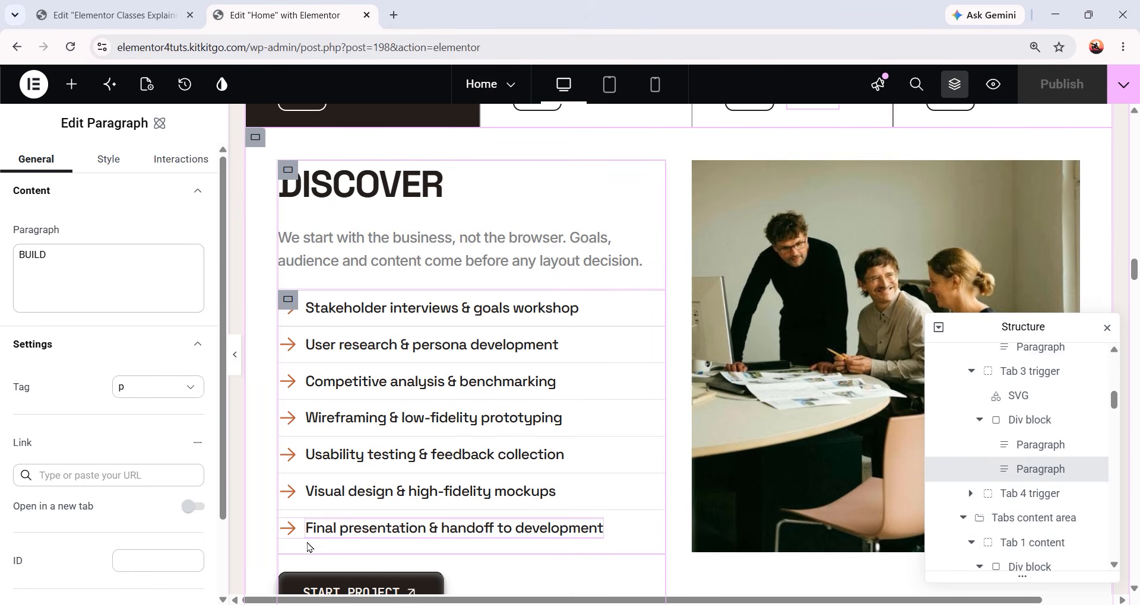
scroll(615, 253, up, 2)
click(616, 254)
scroll(827, 252, down, 2)
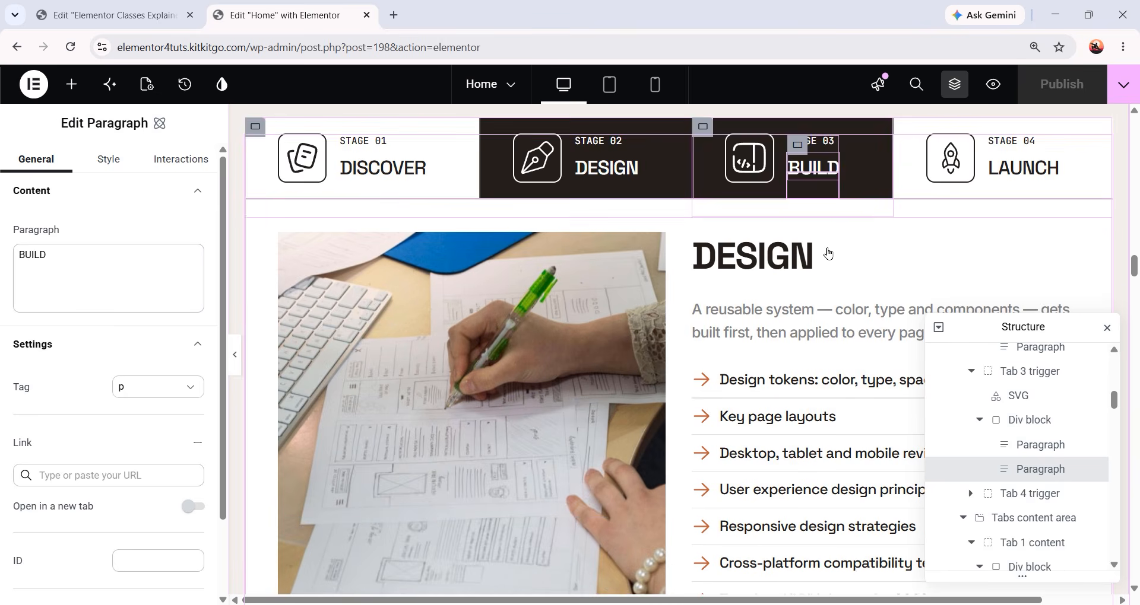
scroll(742, 388, down, 1)
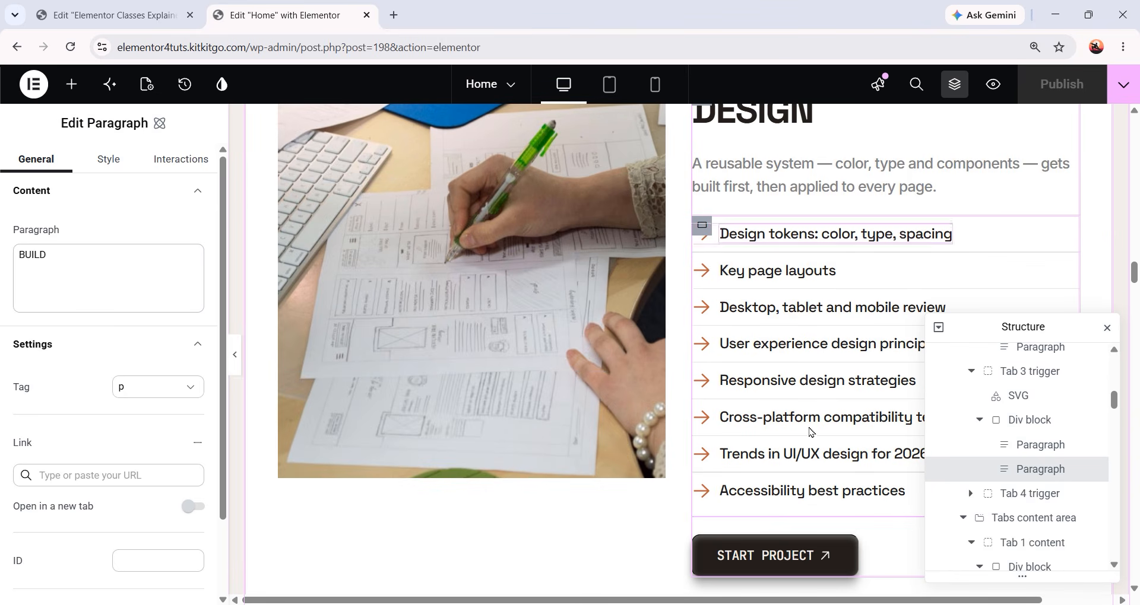
scroll(842, 273, up, 2)
click(1003, 172)
scroll(826, 249, down, 3)
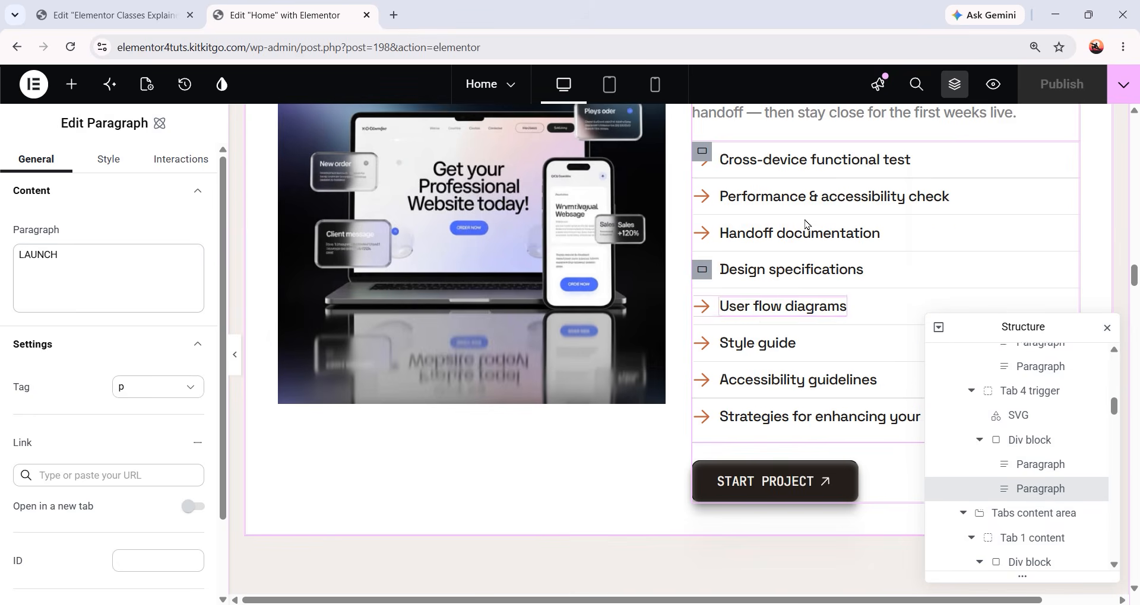
scroll(822, 254, up, 3)
click(381, 172)
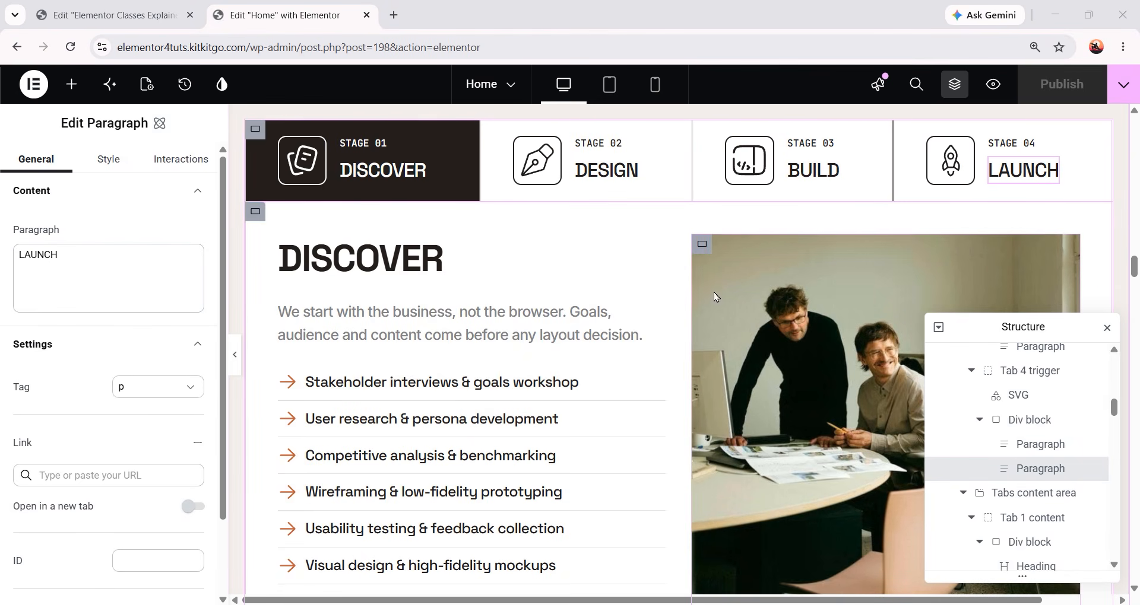
Check the process section at tablet size, then switch to the mobile layout and find the DISCOVER point list
click(610, 84)
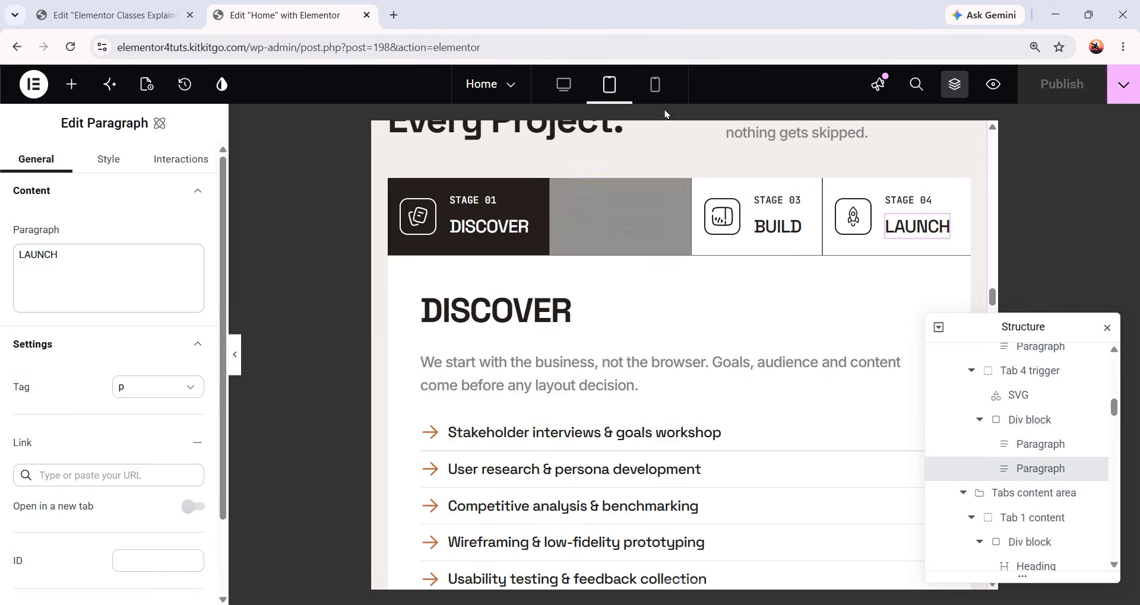
click(656, 87)
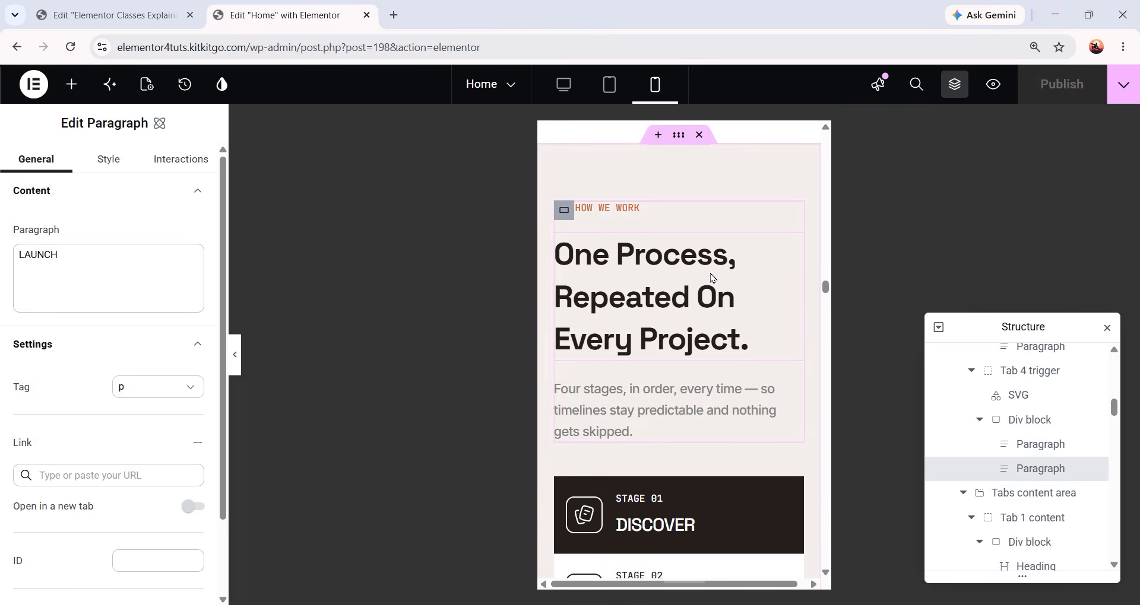
scroll(711, 279, up, 3)
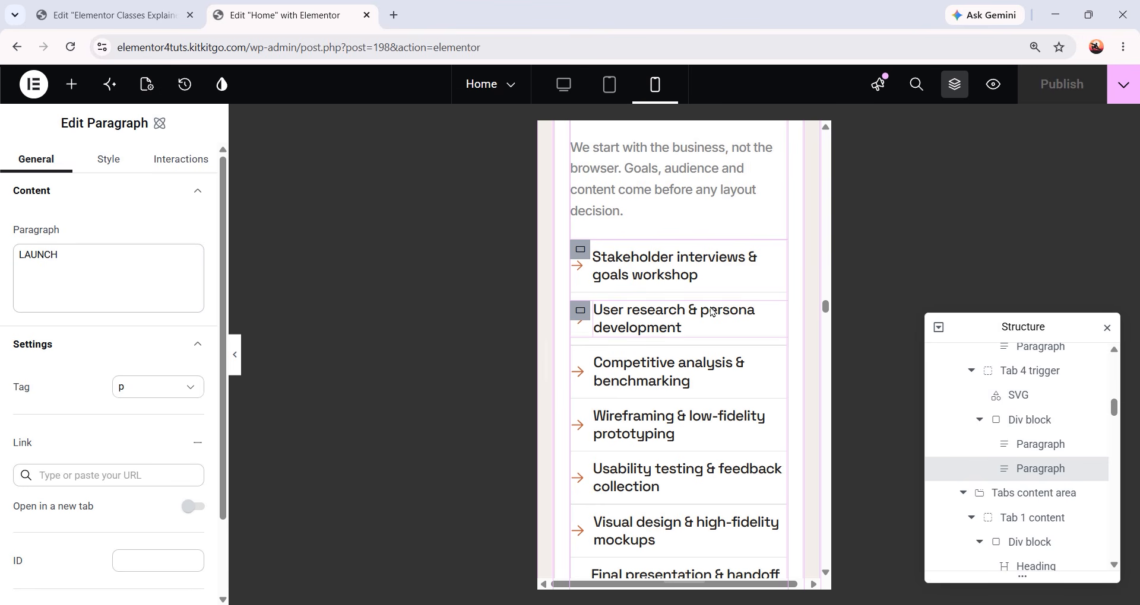
For the "Stakeholder interviews & goals workshop" paragraph, set the local class's mobile font size to 15 px and line height to 18 px
click(670, 267)
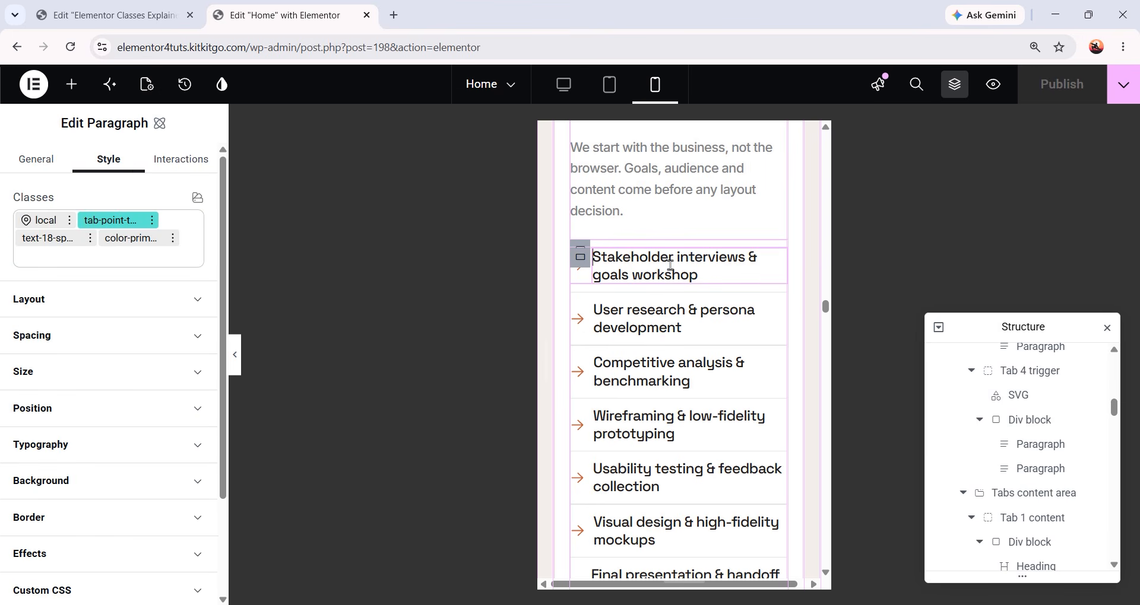
click(87, 445)
click(146, 414)
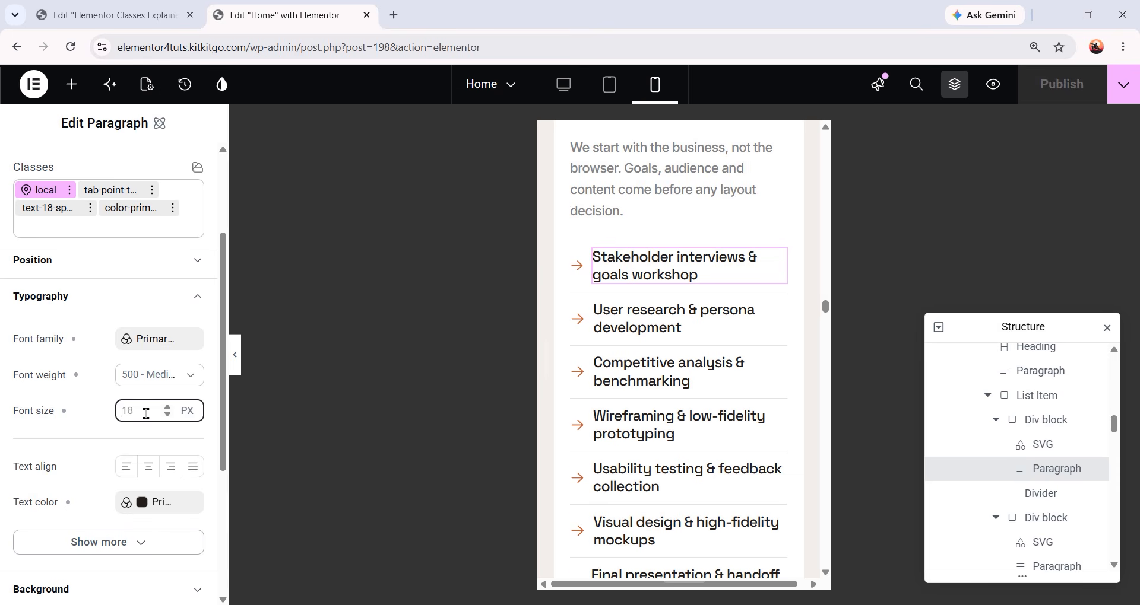
text(15)
scroll(89, 463, down, 1)
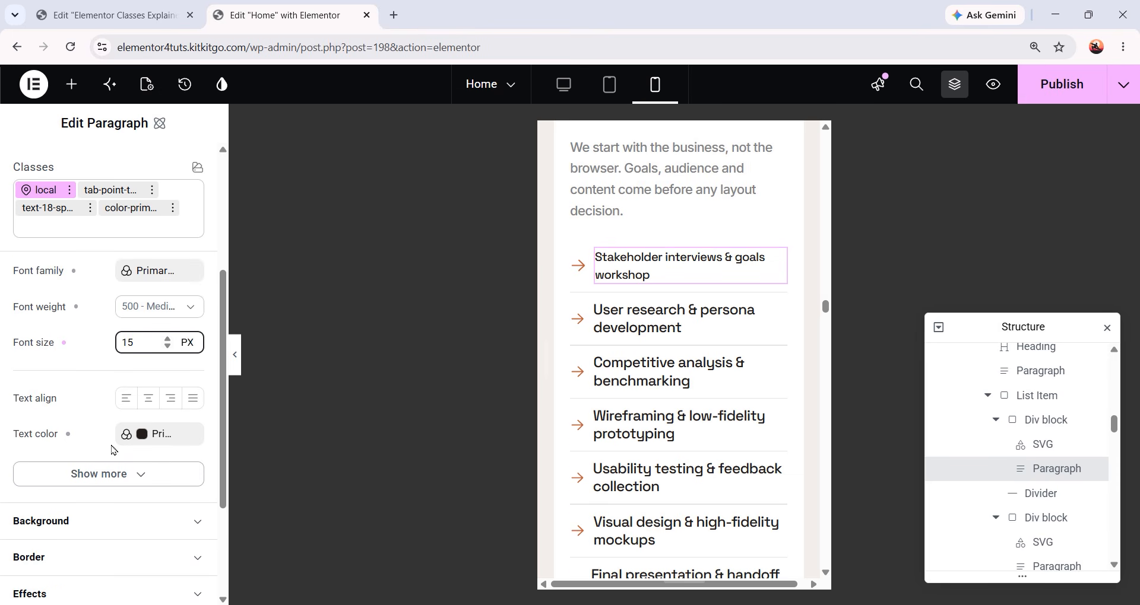
click(87, 469)
click(146, 509)
text(18)
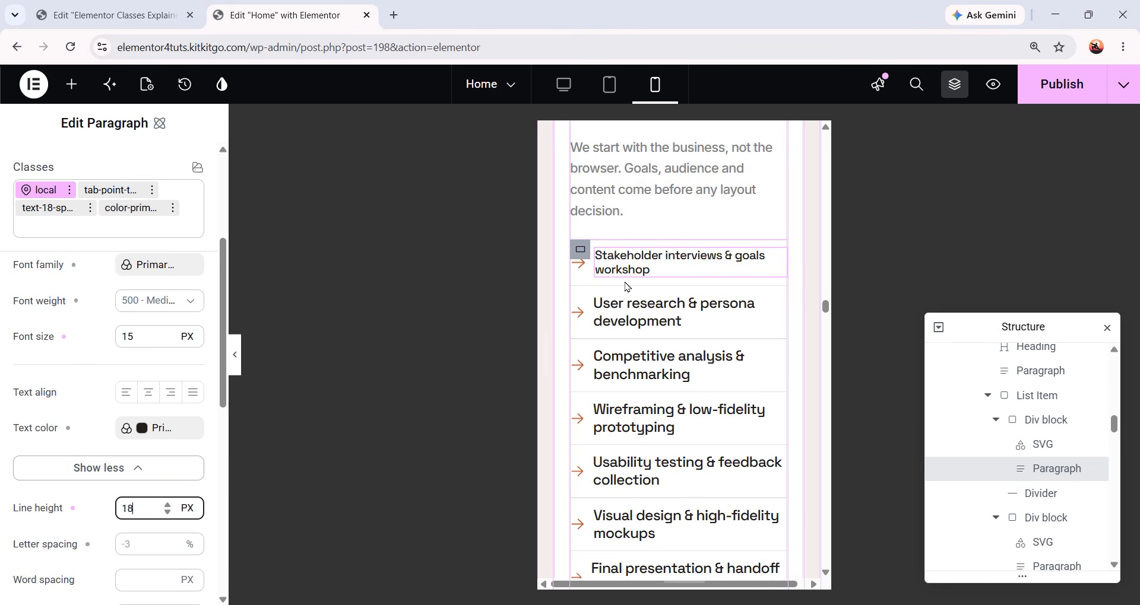
Set the local class width of the arrow SVG beside "Stakeholder interviews & goals workshop" to 18 px and compare it with the other list items
click(584, 270)
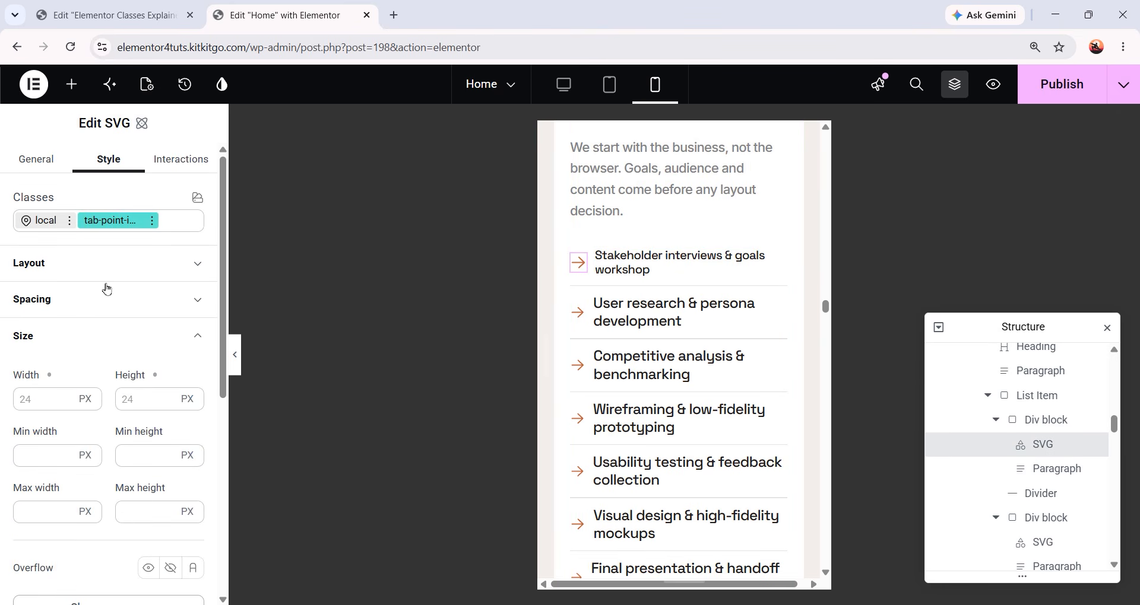
click(37, 220)
scroll(59, 279, down, 3)
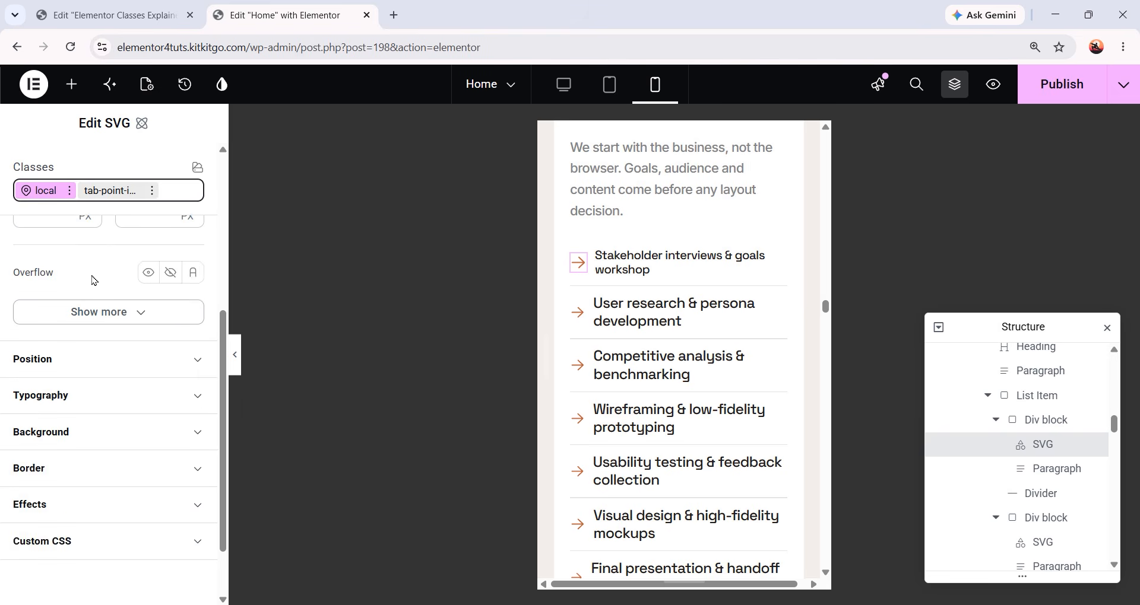
scroll(50, 279, up, 2)
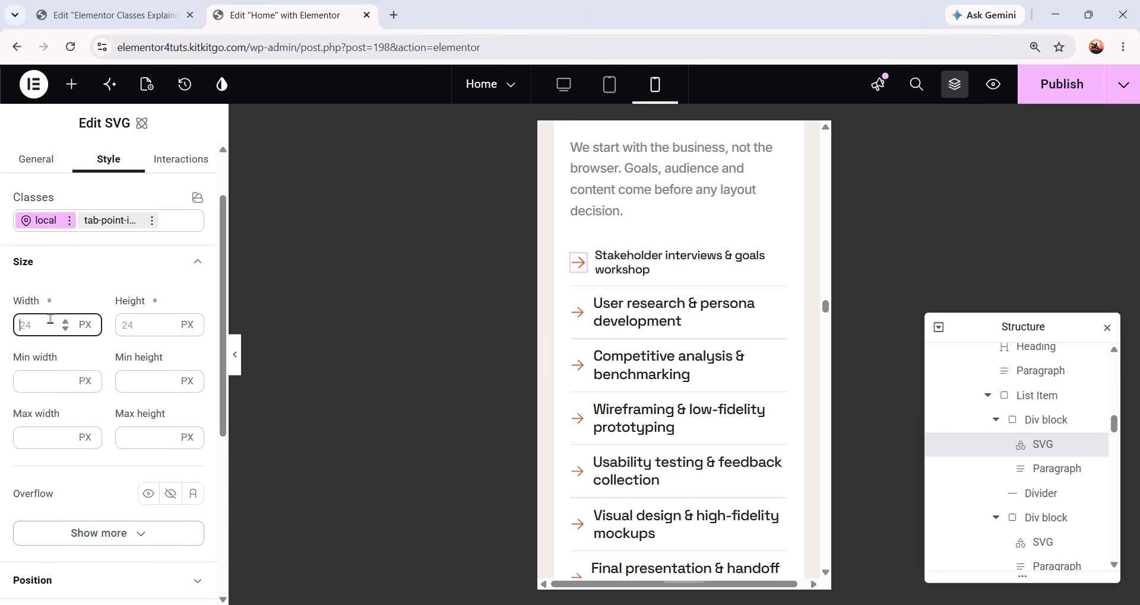
text(18)
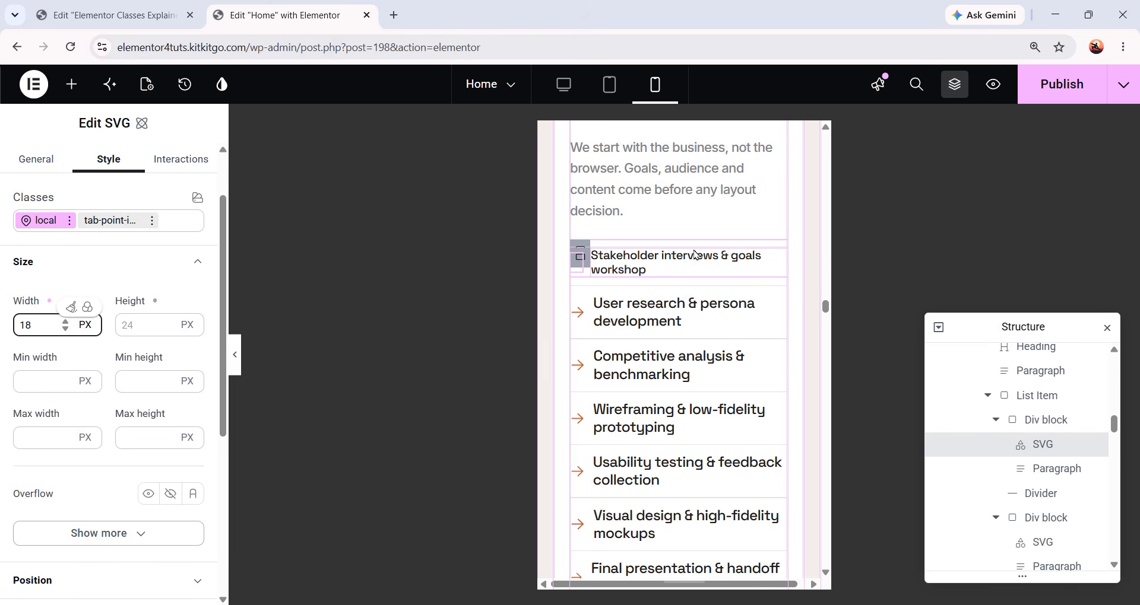
scroll(653, 261, down, 3)
scroll(677, 252, up, 1)
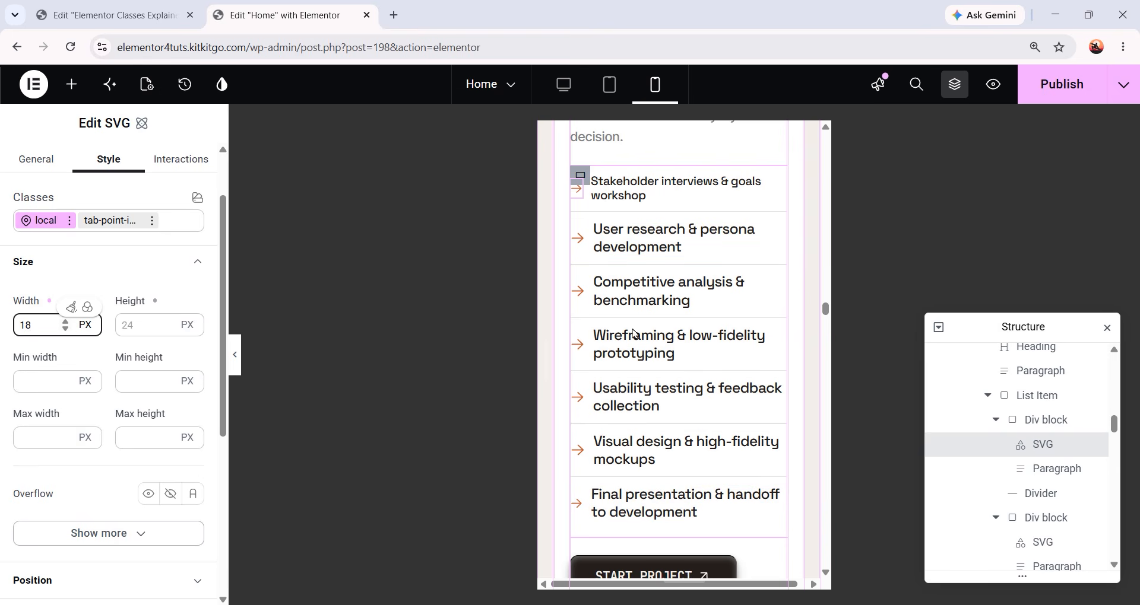
Select the local class of the "User research & persona development" paragraph in the DISCOVER point list
click(644, 234)
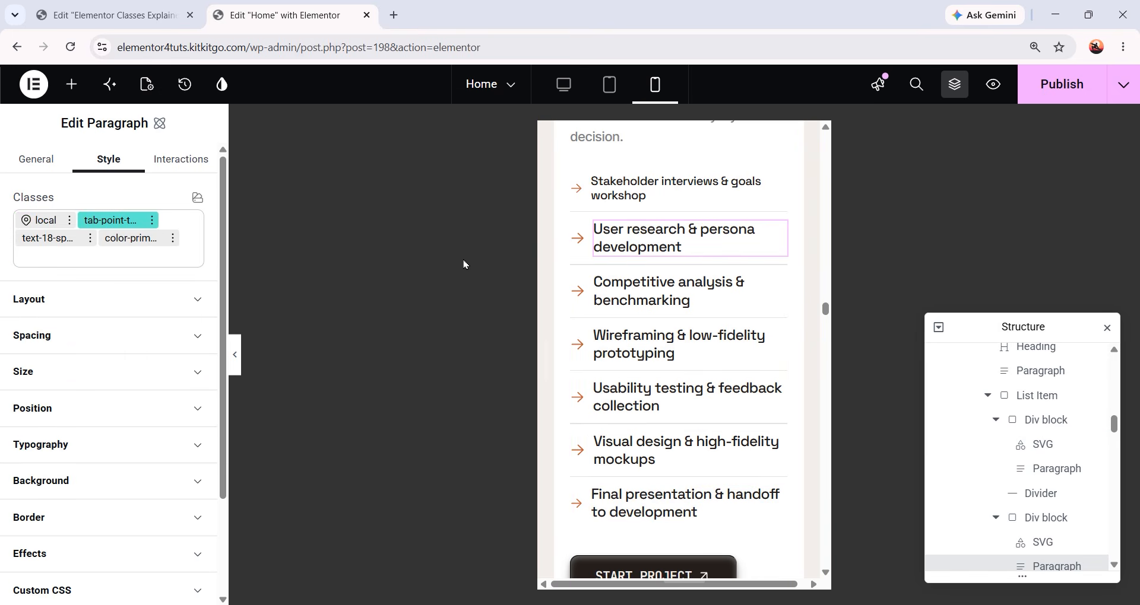
click(43, 220)
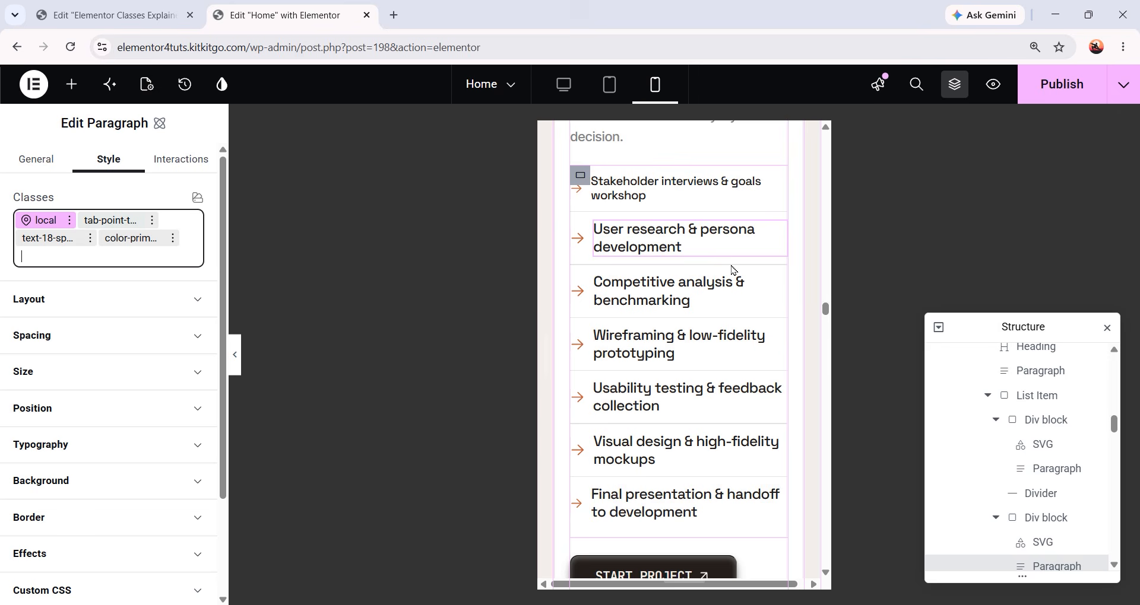
click(584, 253)
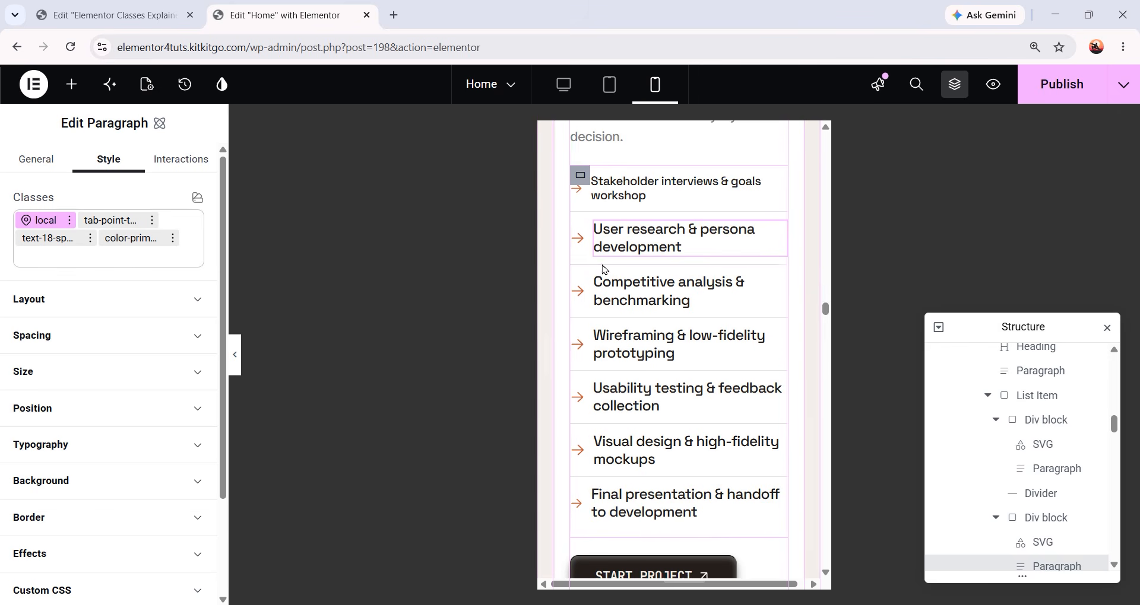
Look through the point lists of the DESIGN, BUILD and LAUNCH stages in the mobile layout
scroll(603, 261, up, 7)
scroll(726, 366, down, 10)
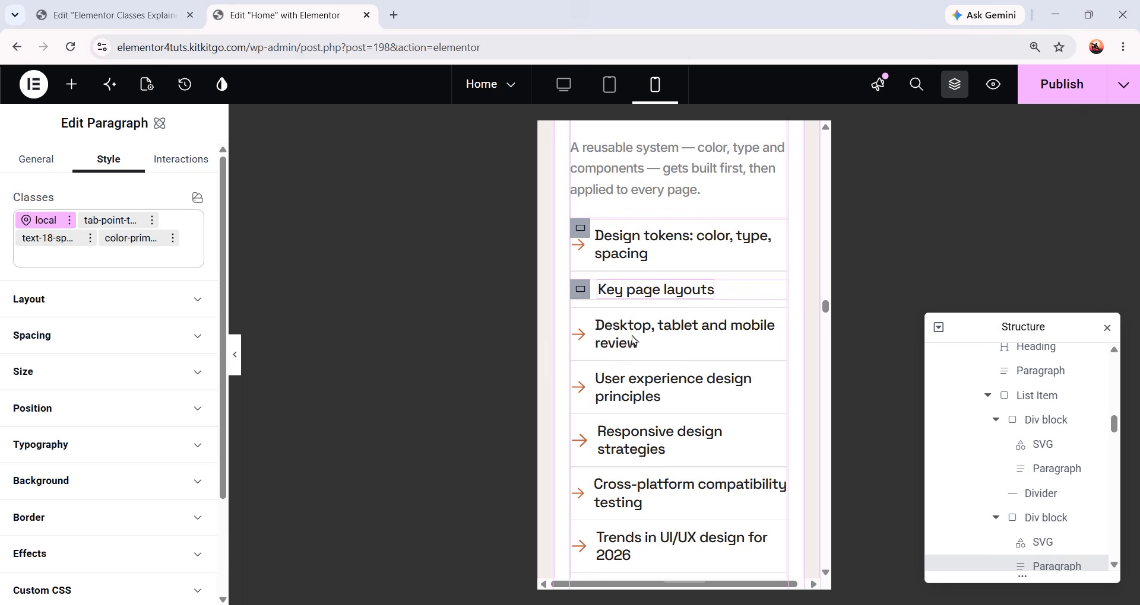
scroll(632, 342, down, 1)
scroll(671, 290, up, 6)
click(712, 242)
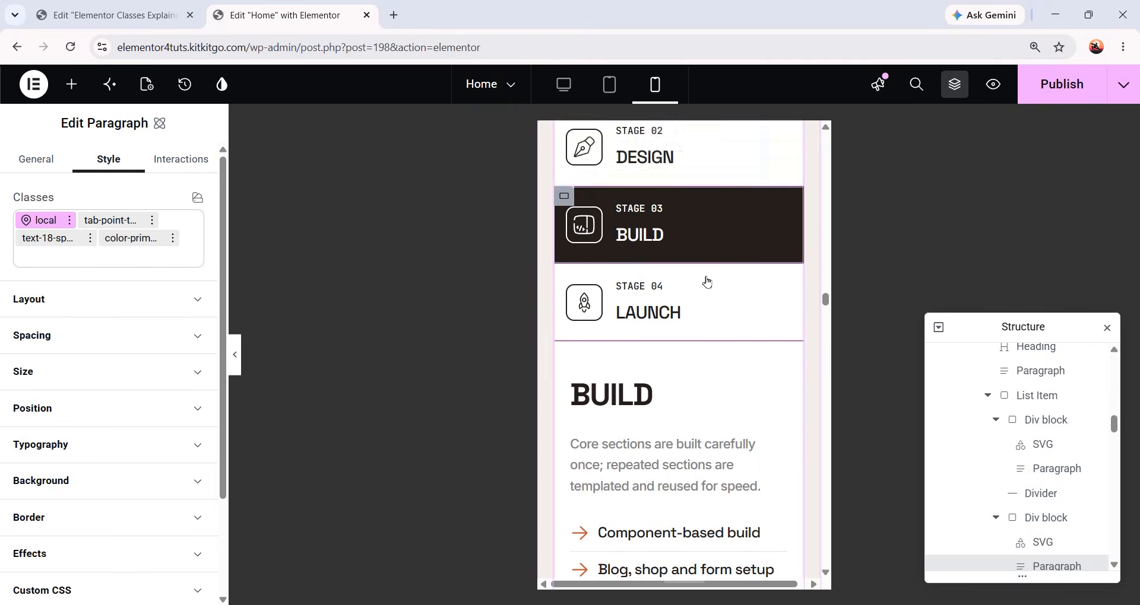
click(707, 282)
scroll(705, 285, down, 5)
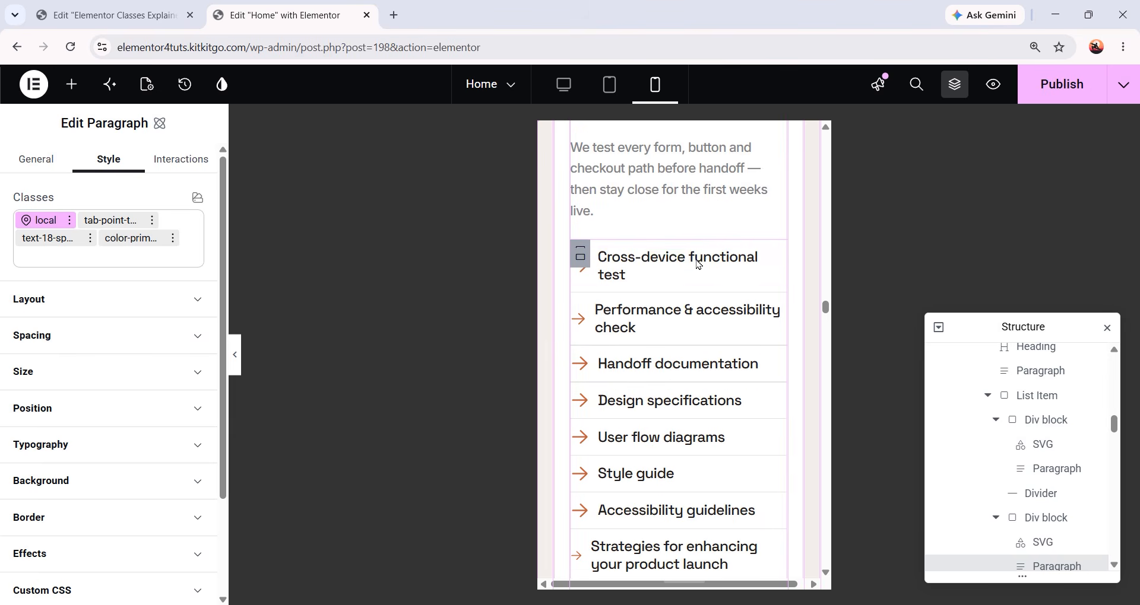
Inspect the LAUNCH point paragraphs one by one, from "Cross-device functional test" to "Style guide"
click(687, 266)
click(683, 316)
click(683, 364)
scroll(693, 357, down, 2)
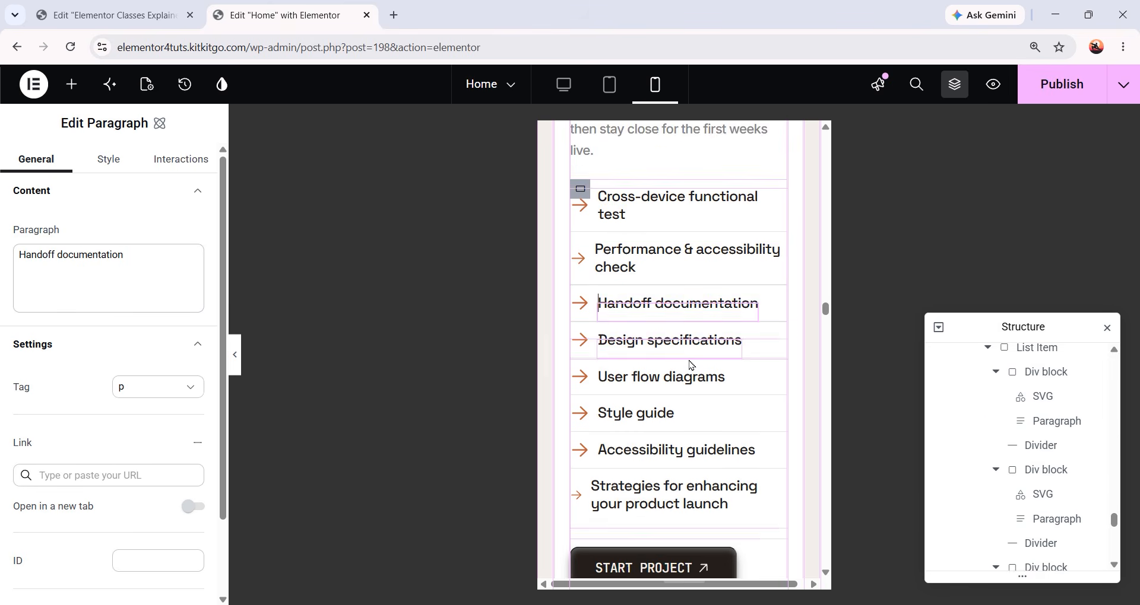
click(696, 330)
click(660, 363)
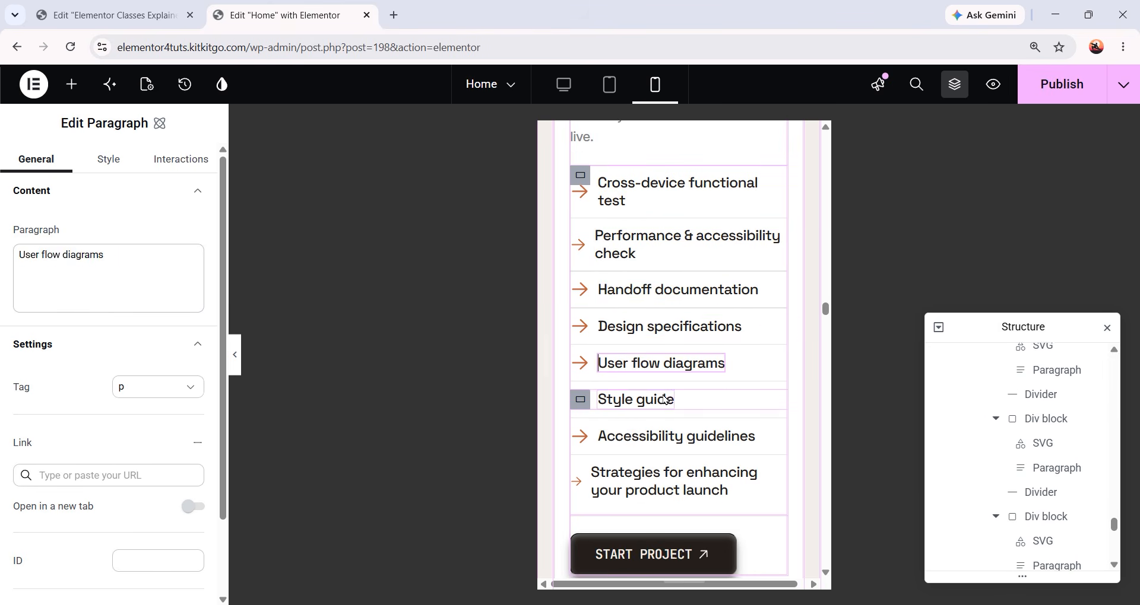
click(636, 399)
scroll(686, 328, up, 4)
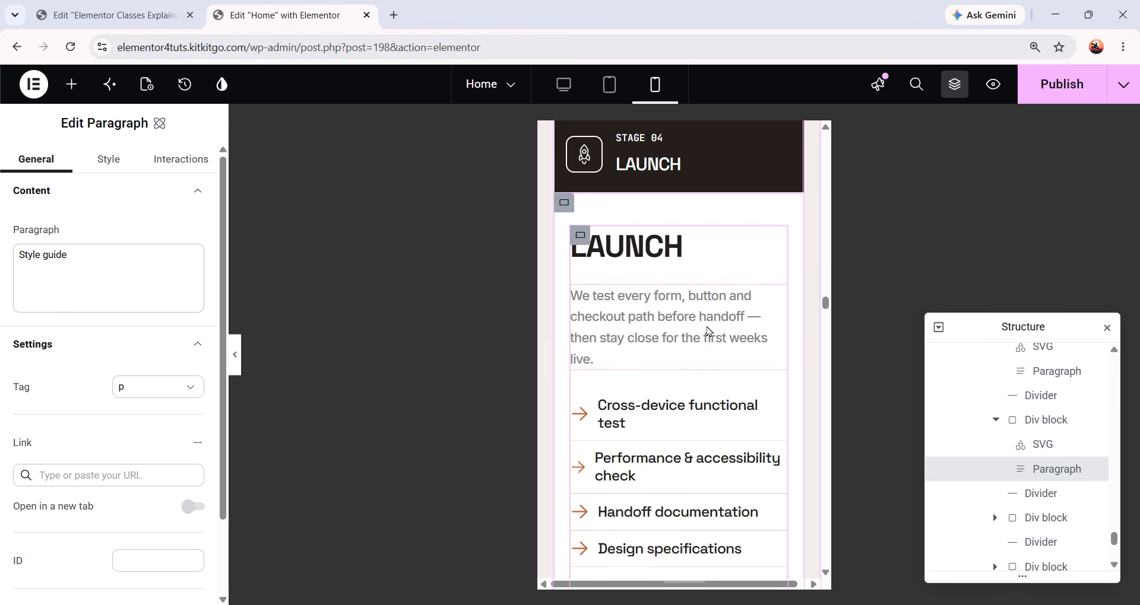
In the DISCOVER stage, copy the "Stakeholder interviews & goals workshop" paragraph and paste its style onto "User research & persona development"
scroll(707, 332, up, 7)
click(728, 355)
scroll(731, 356, down, 9)
click(626, 256)
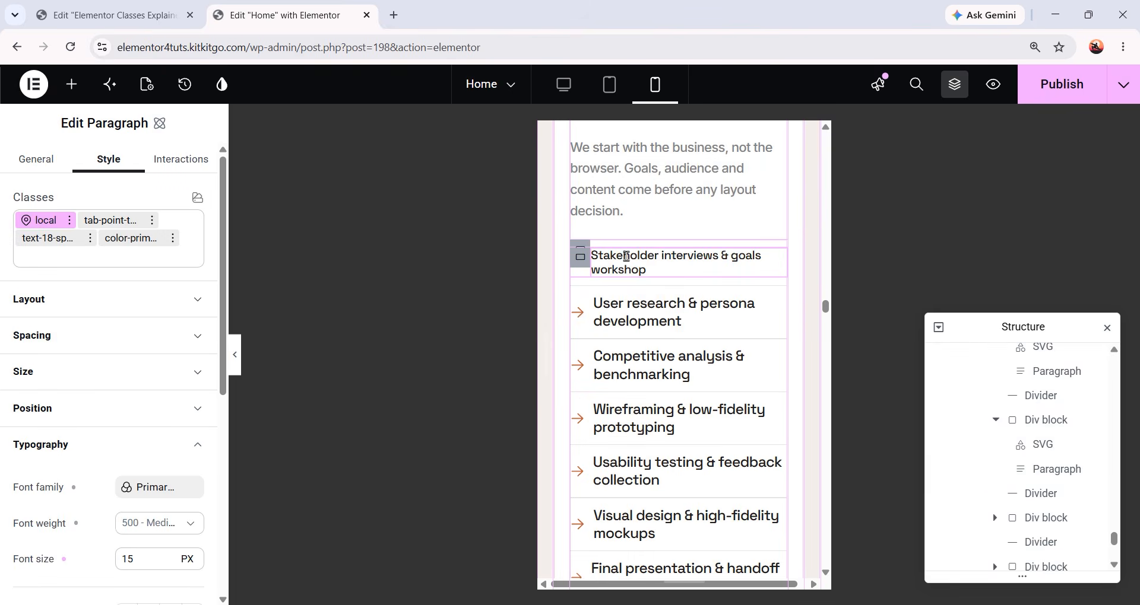
right_click(647, 254)
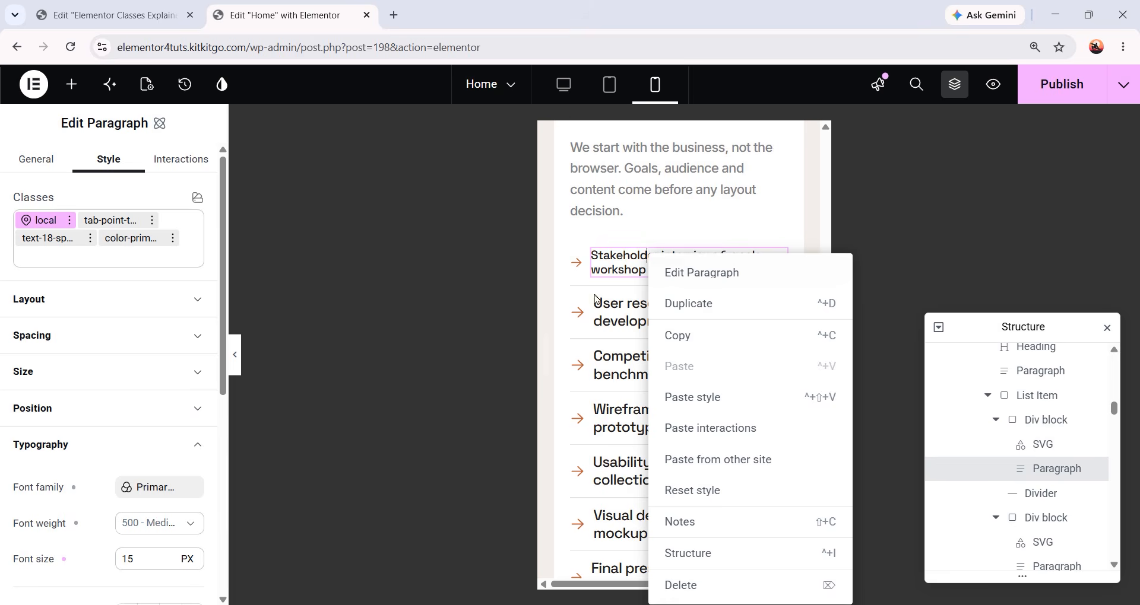
click(689, 343)
click(651, 304)
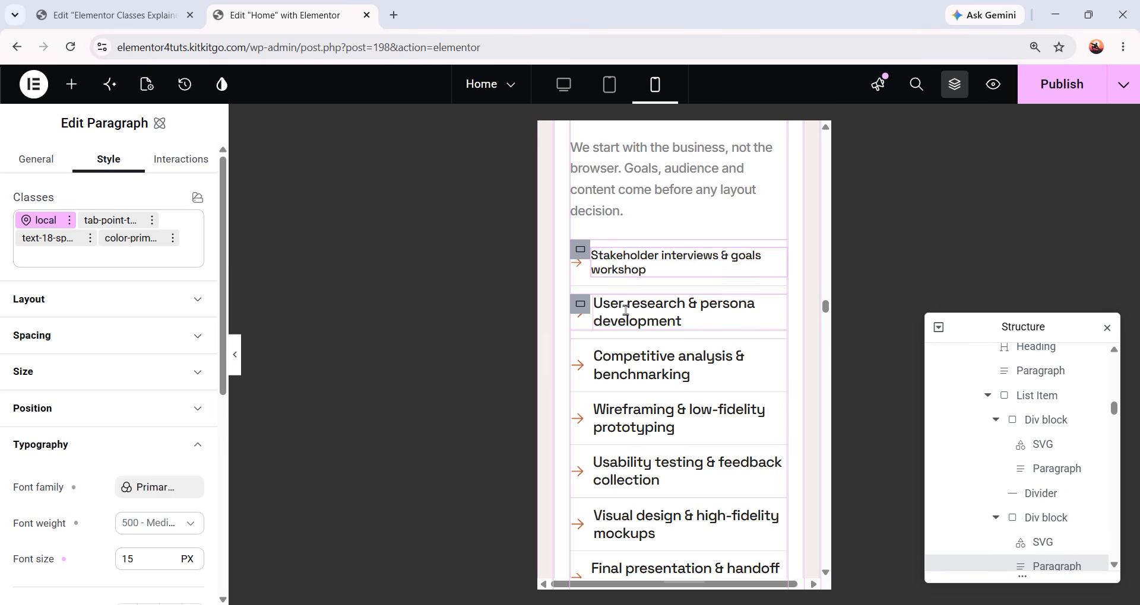
right_click(656, 305)
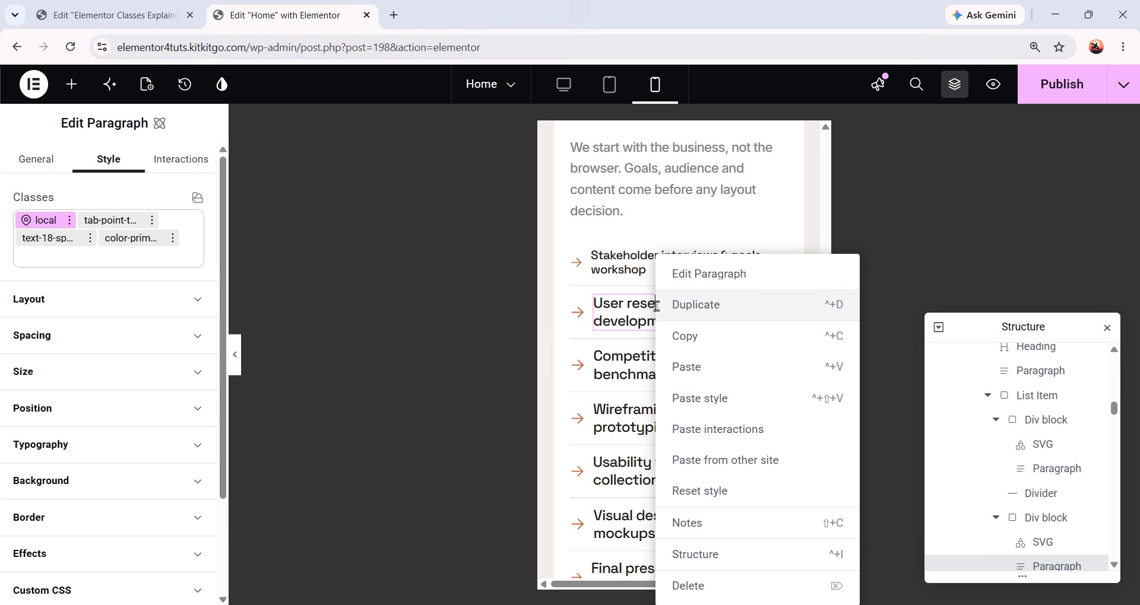
click(712, 399)
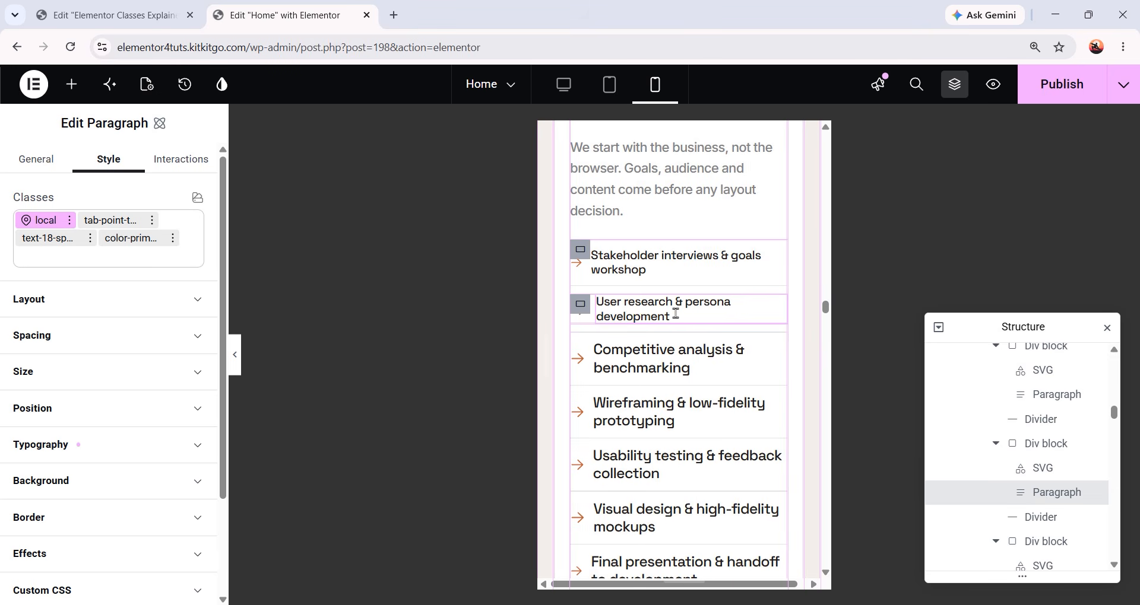
Paste the copied paragraph style onto "Competitive analysis & benchmarking" and "Wireframing & low-fidelity prototyping"
click(650, 358)
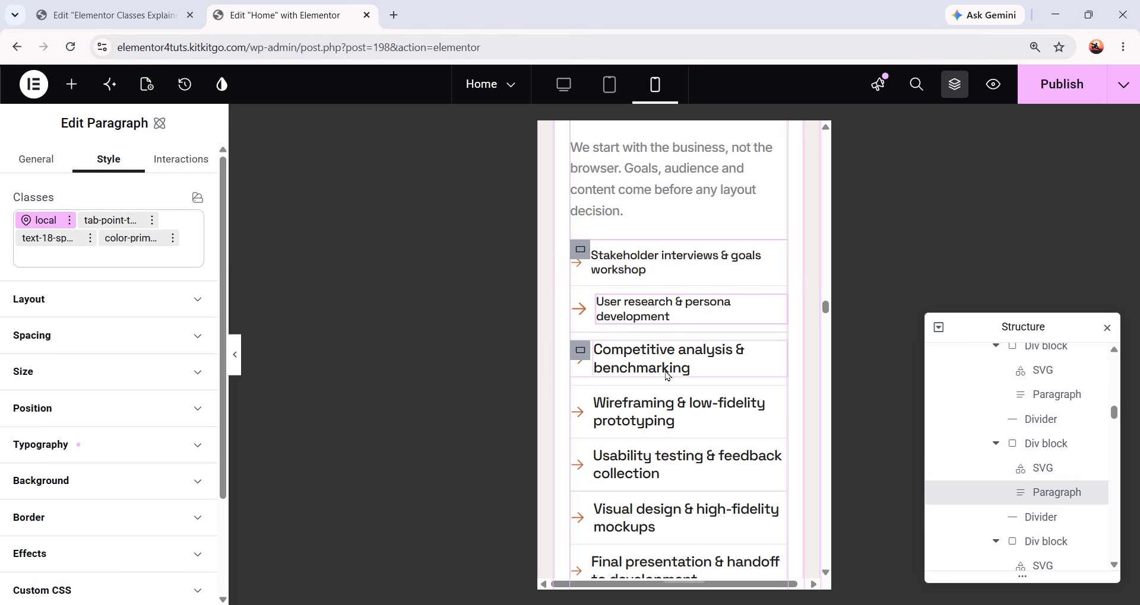
right_click(653, 354)
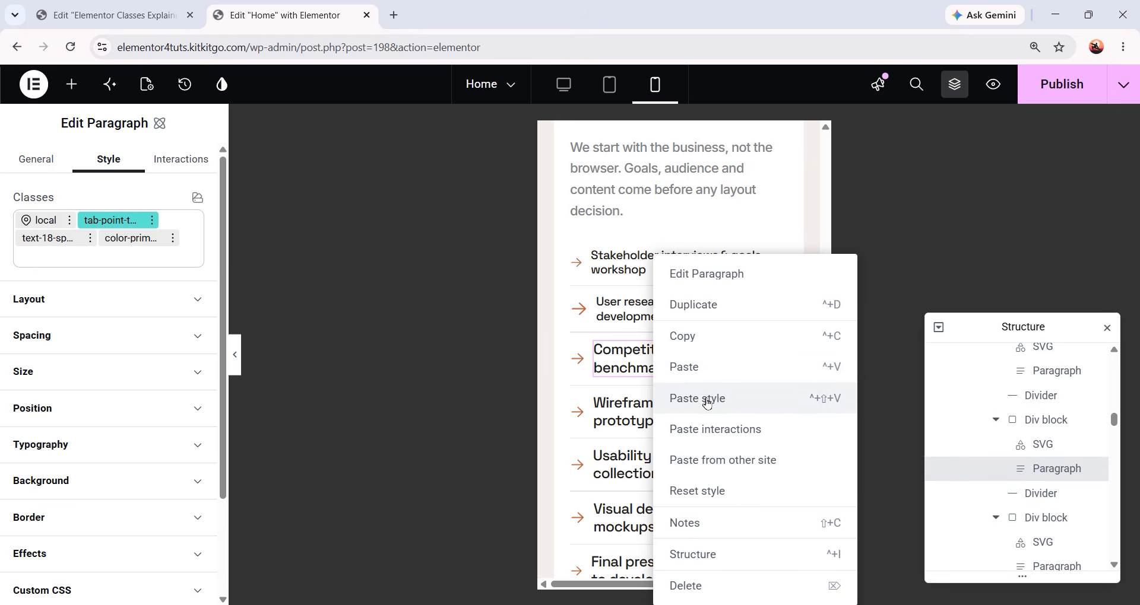
click(706, 399)
scroll(653, 297, down, 3)
right_click(649, 271)
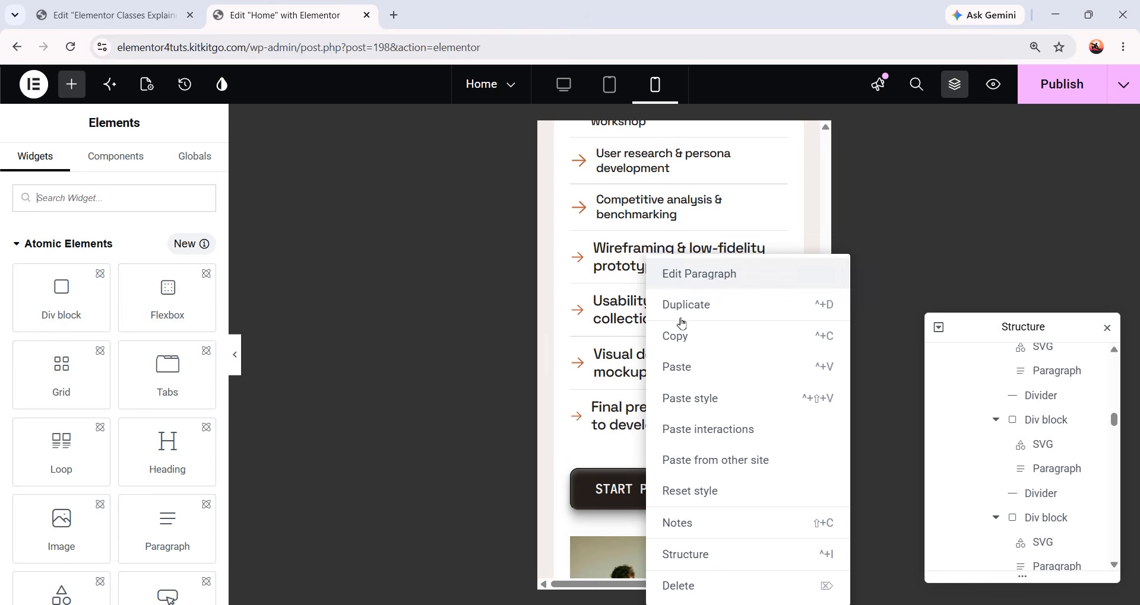
click(700, 398)
scroll(695, 382, up, 2)
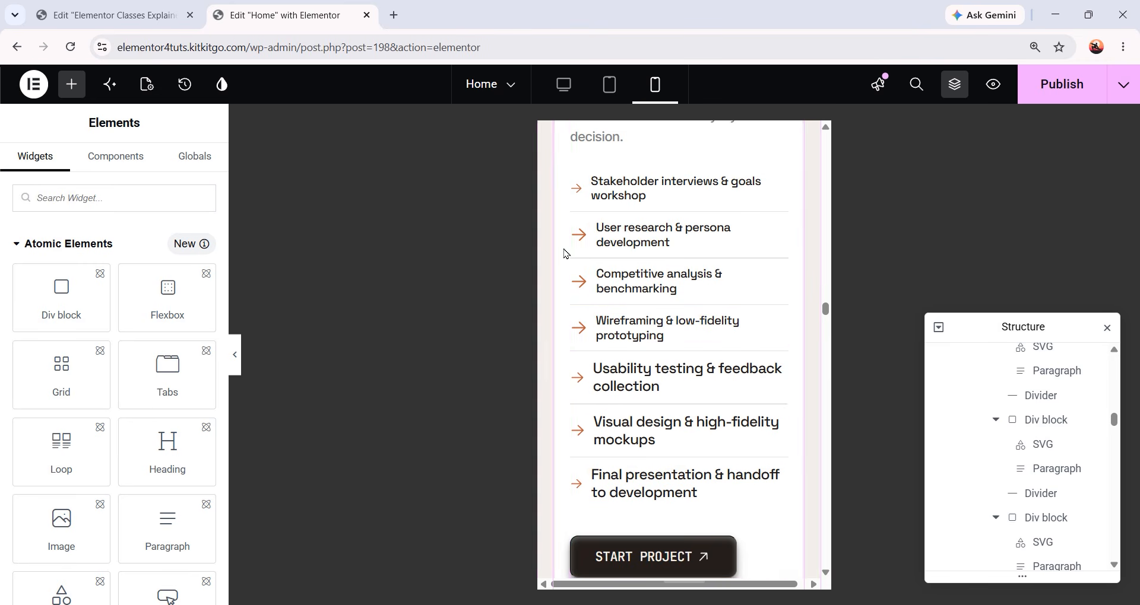
Copy the arrow SVG beside "User research & persona development" and paste its style onto the "Competitive analysis & benchmarking" arrow
click(581, 244)
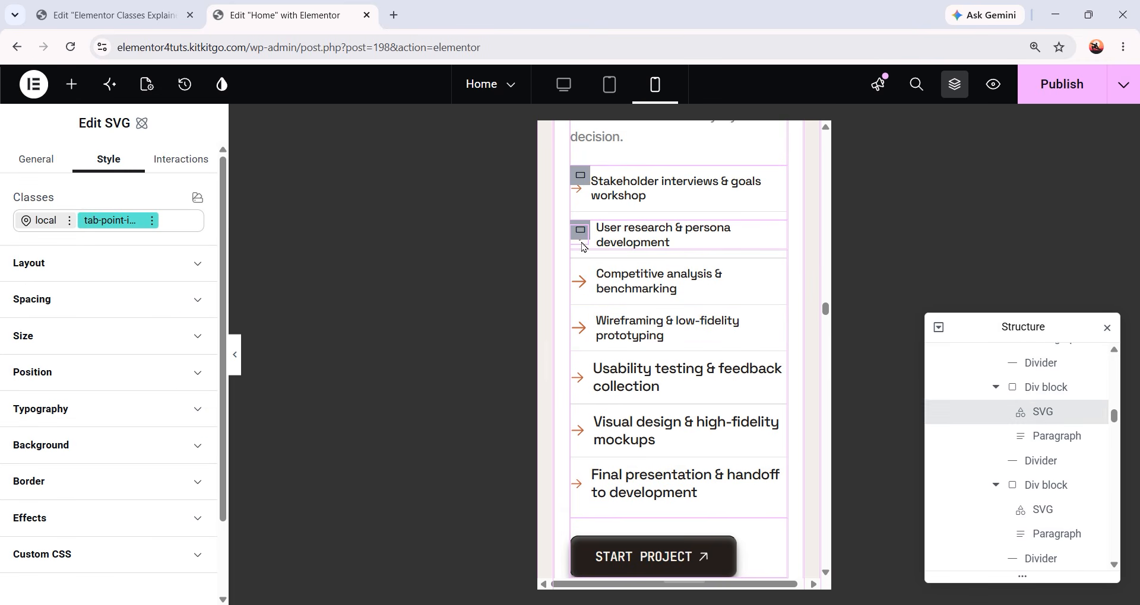
right_click(582, 243)
click(632, 324)
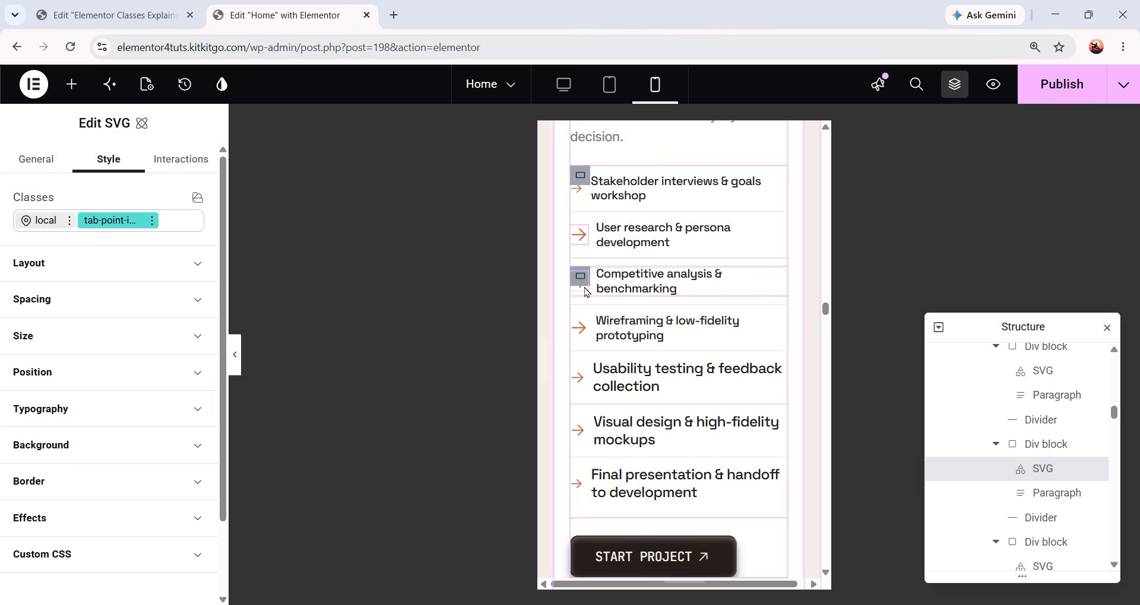
right_click(586, 292)
click(643, 398)
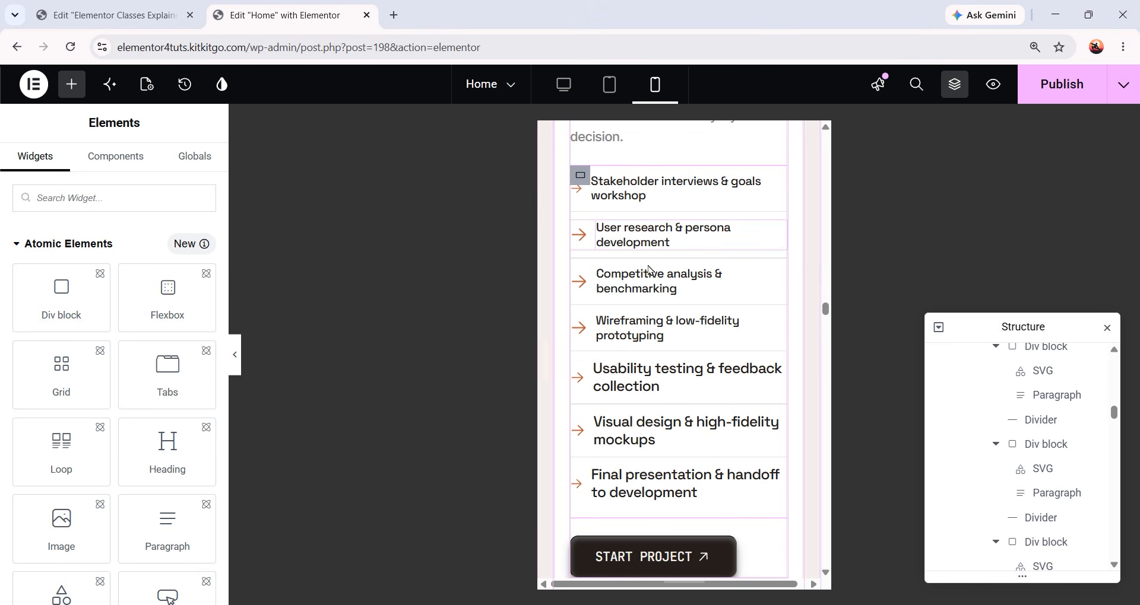
Check the LAUNCH point list, then return to the DISCOVER point list
scroll(653, 279, down, 1)
scroll(656, 290, up, 5)
click(674, 230)
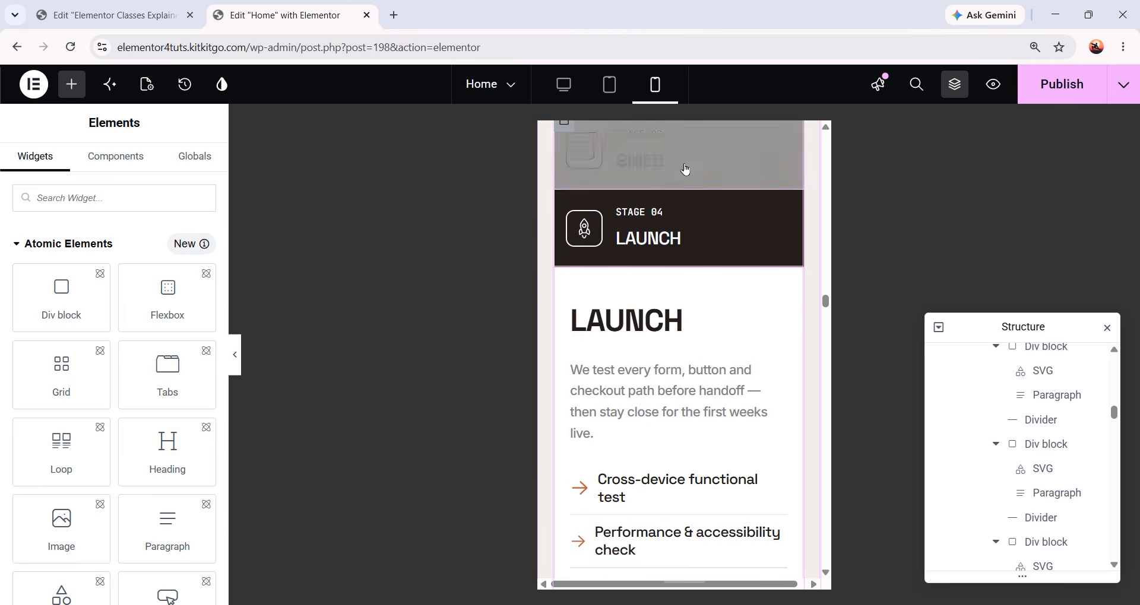
scroll(730, 297, up, 5)
click(730, 368)
scroll(718, 356, down, 6)
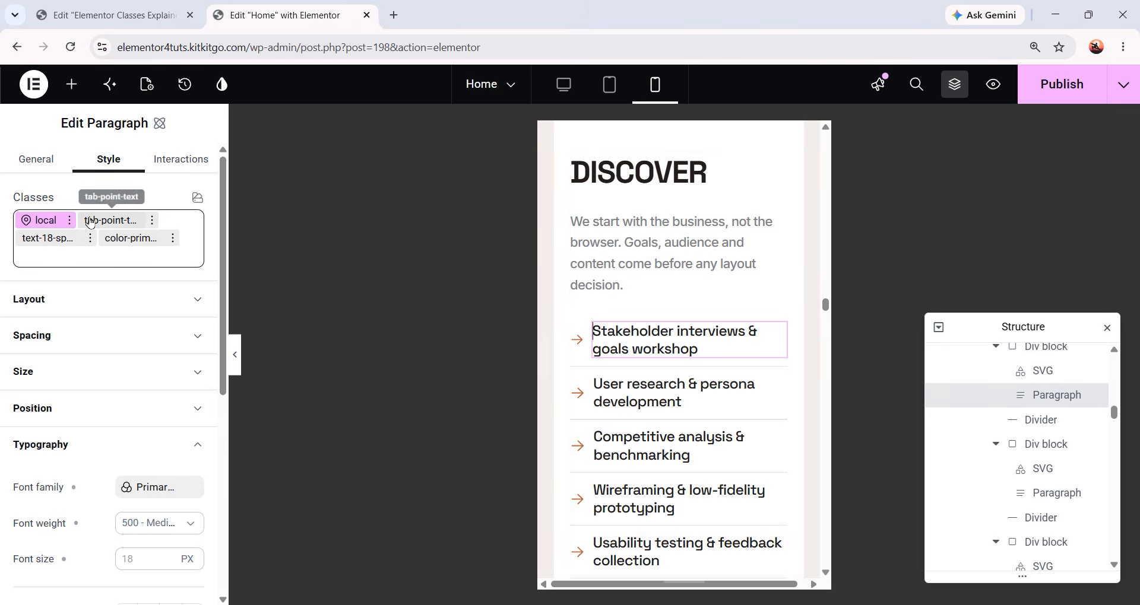
Check the shared tab-point-text class on the first two DISCOVER paragraphs and look through the remaining points down to "Final presentation & handoff to development"
click(119, 220)
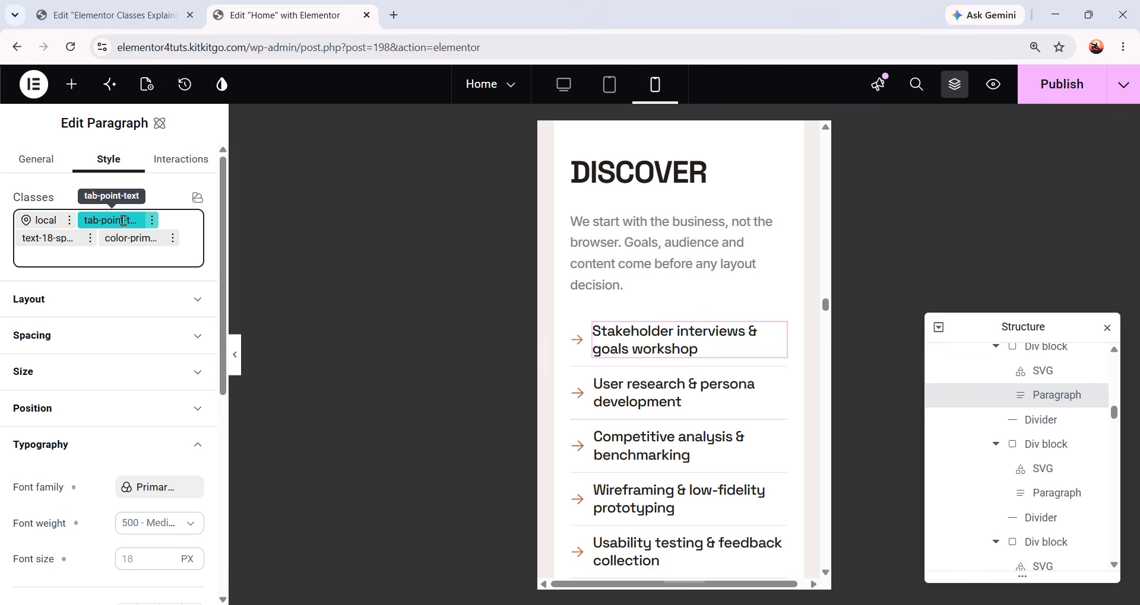
click(640, 397)
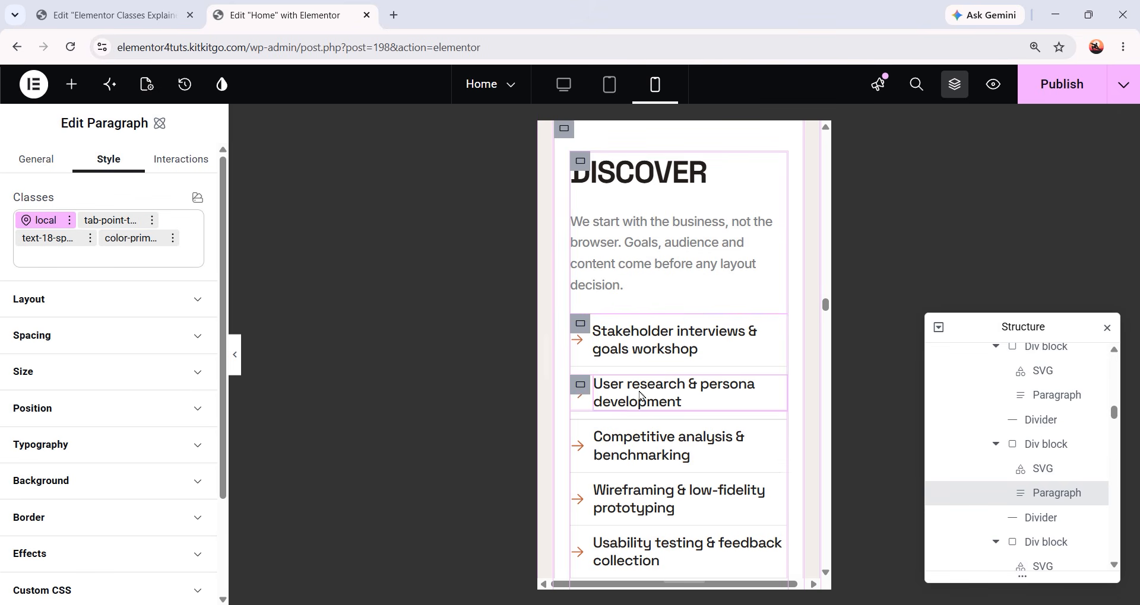
click(111, 222)
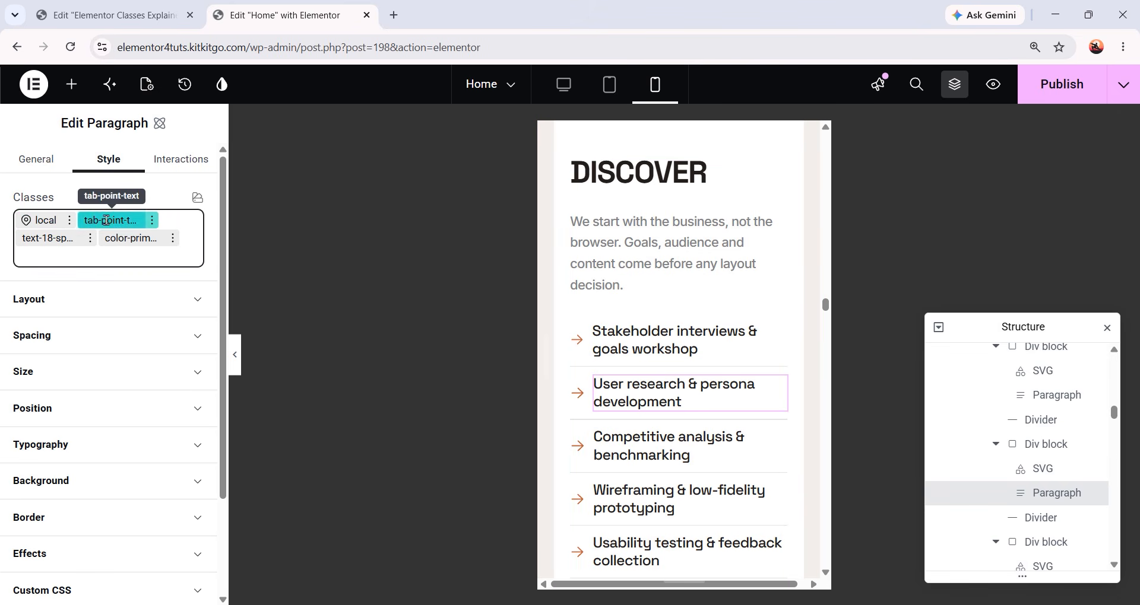
scroll(645, 438, down, 1)
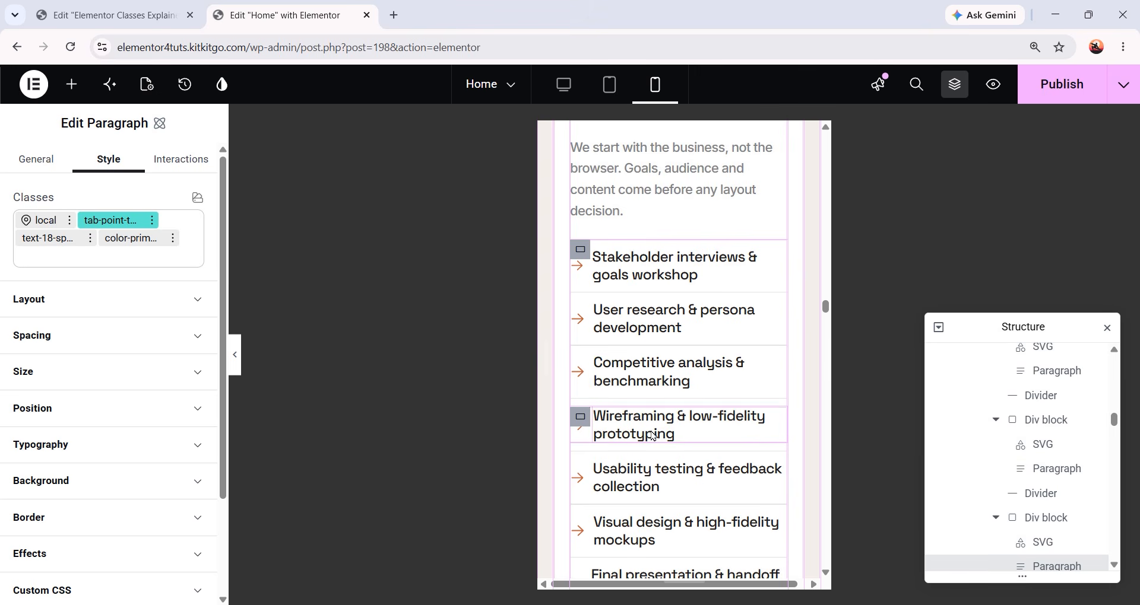
scroll(641, 415, down, 1)
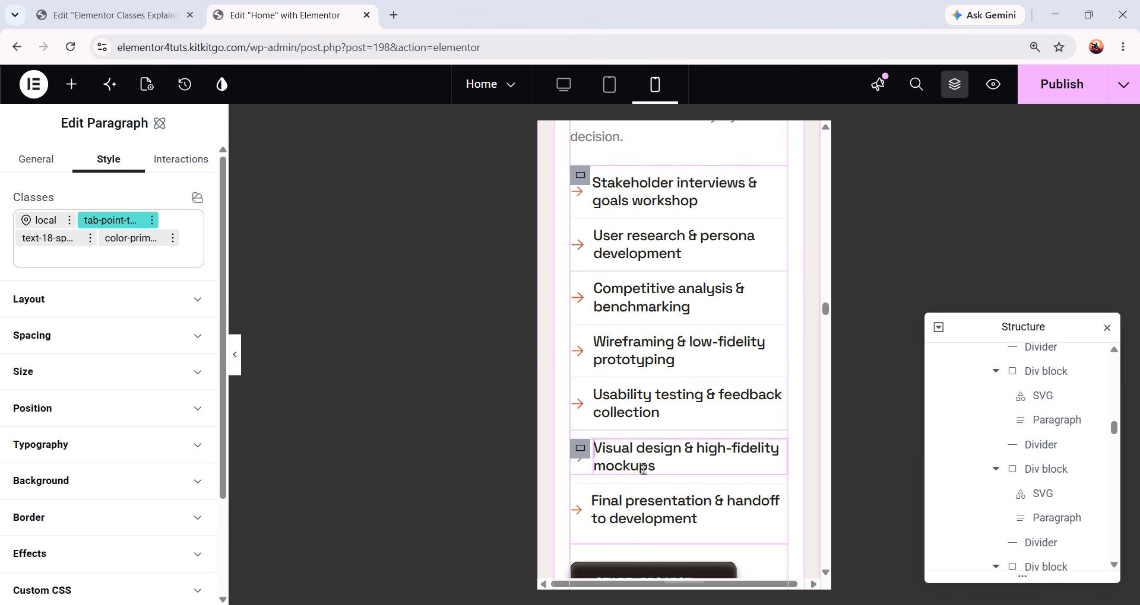
click(653, 510)
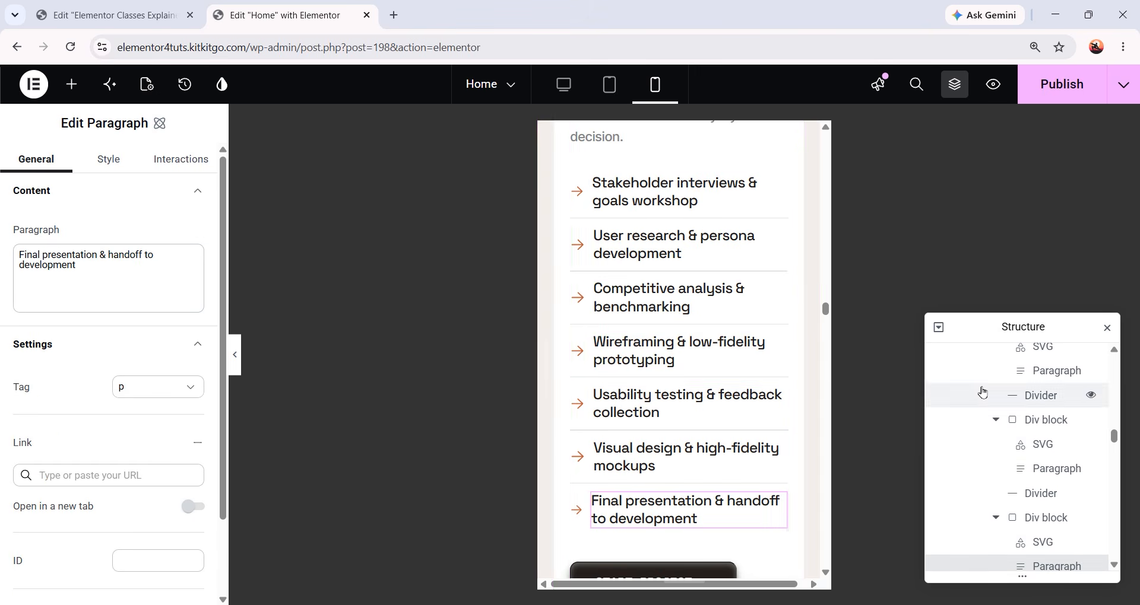
Examine the tab-point-icon class on the arrow SVGs of the DISCOVER point list
click(577, 191)
click(111, 219)
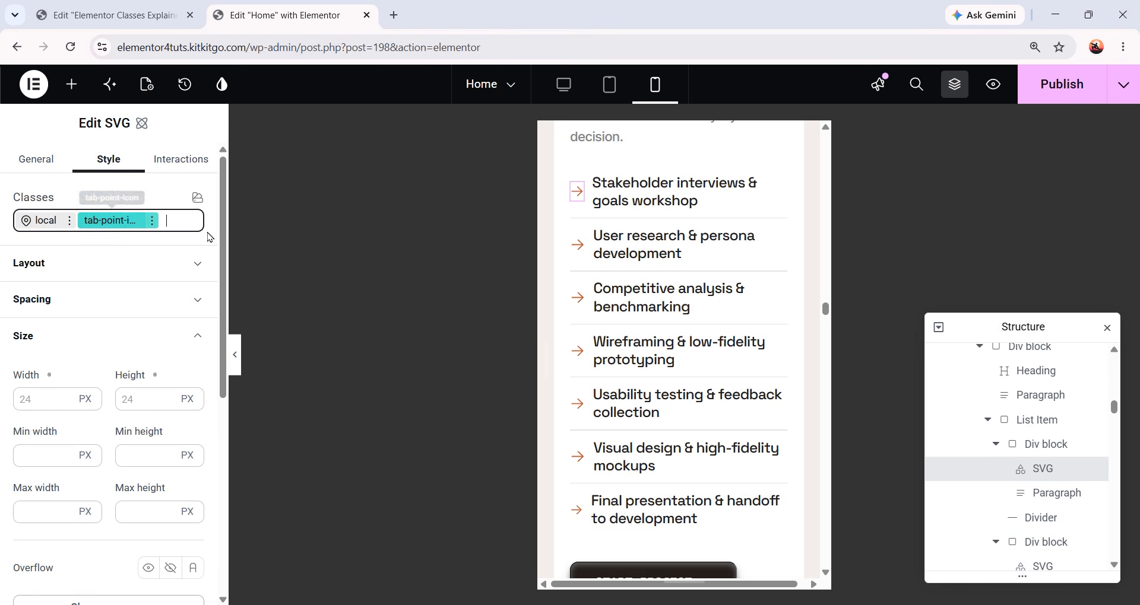
click(577, 244)
click(577, 350)
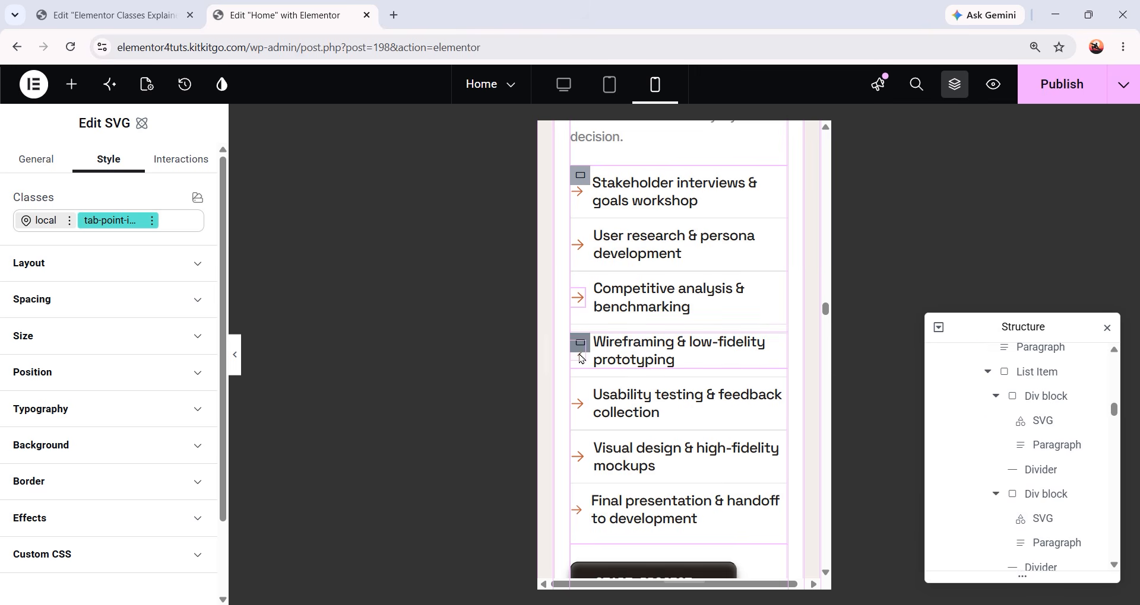
Using the "Stakeholder interviews & goals workshop" paragraph, set the tab-point-text class's mobile font size to 15 px
scroll(594, 230, up, 5)
scroll(593, 230, down, 3)
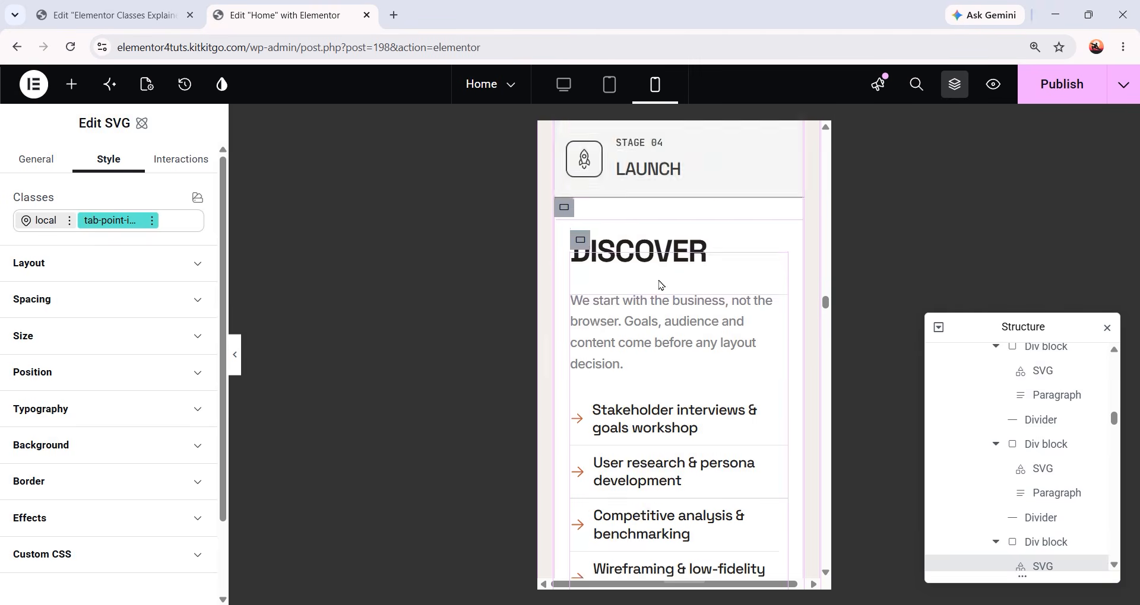
click(647, 266)
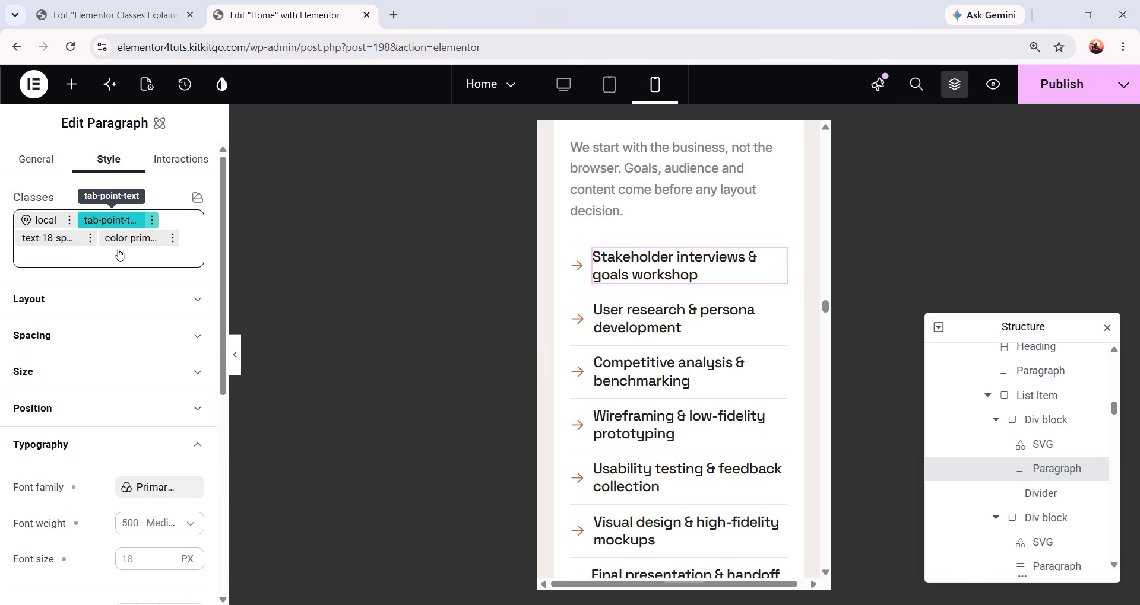
scroll(118, 254, down, 3)
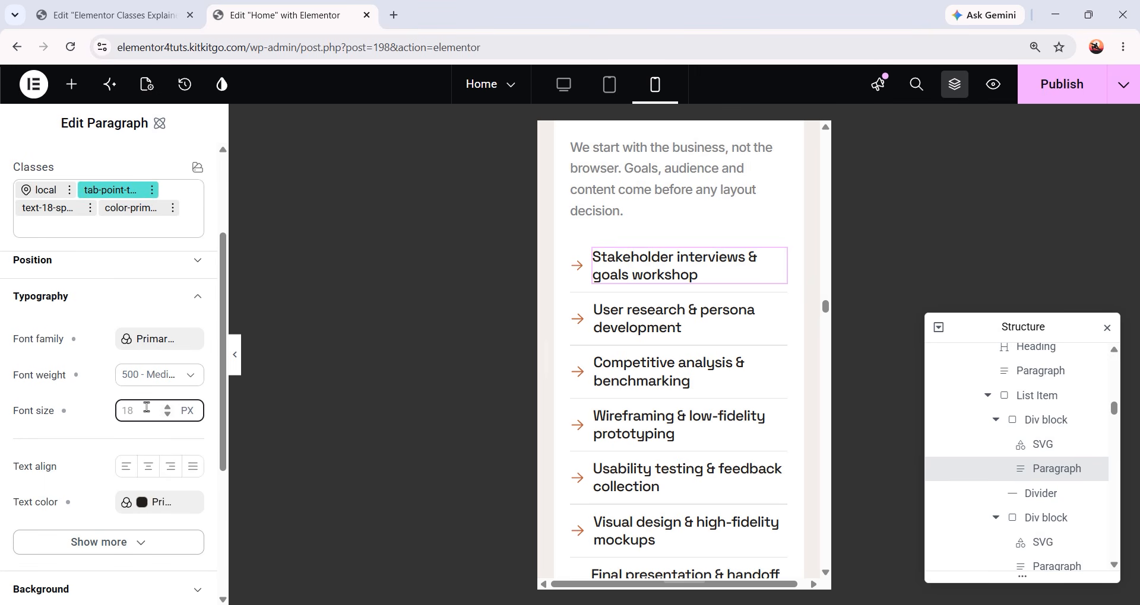
text(15)
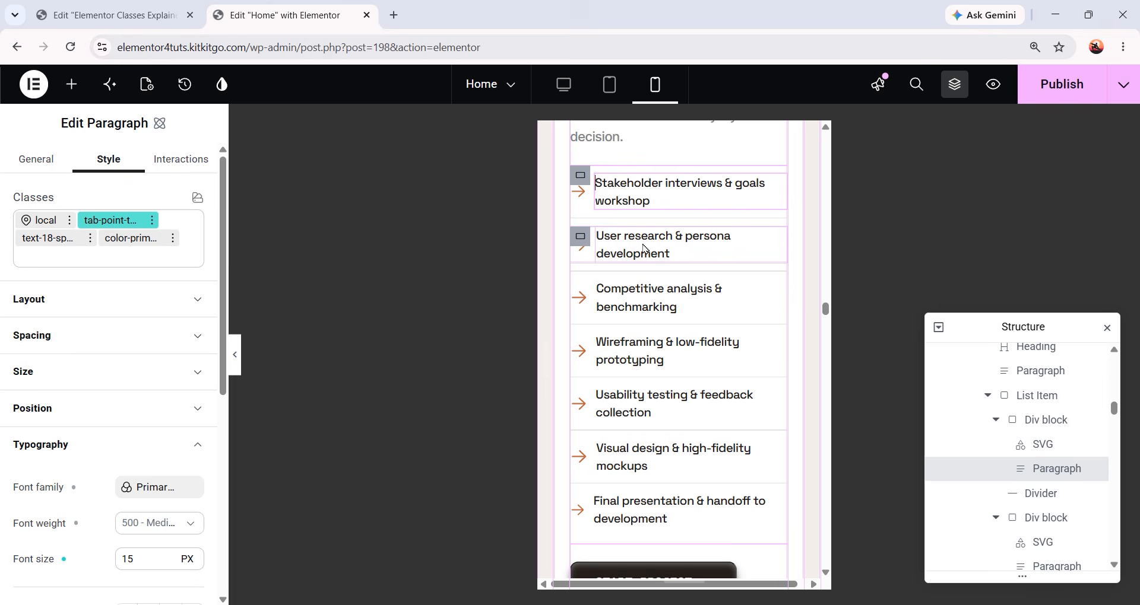
Set the tab-point-icon class's mobile width to 19 px using the first DISCOVER arrow, and check the other arrows
scroll(636, 368, down, 1)
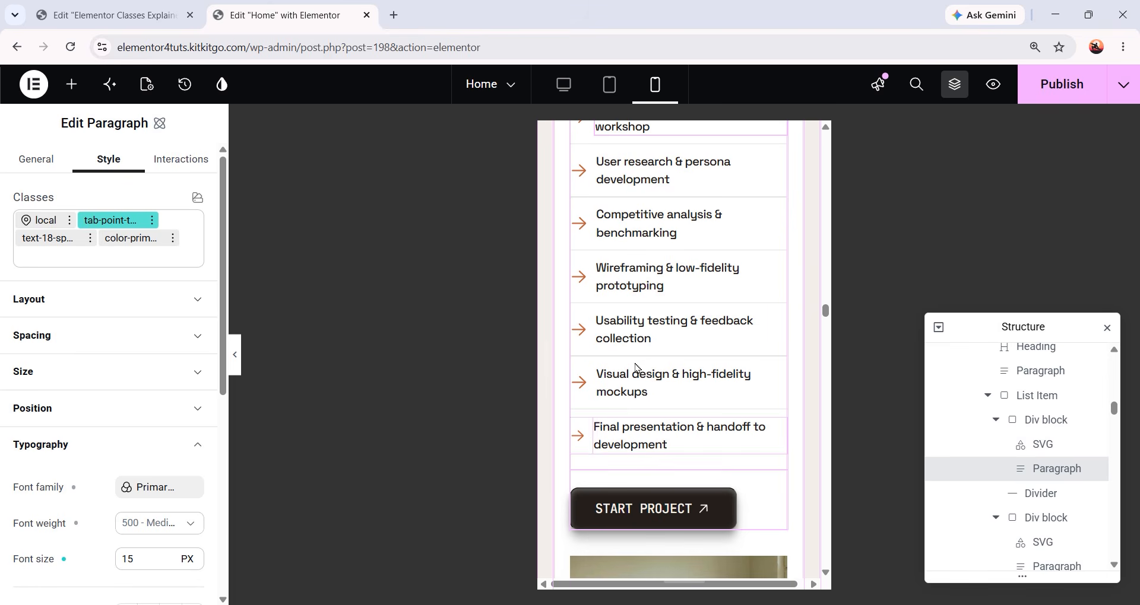
scroll(142, 439, down, 1)
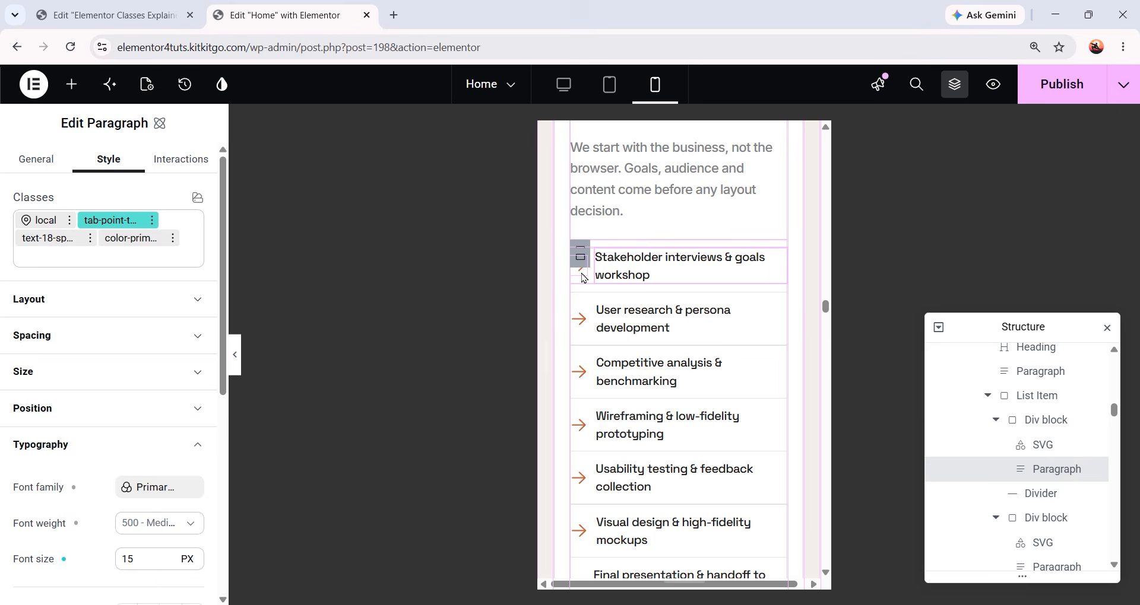
click(583, 275)
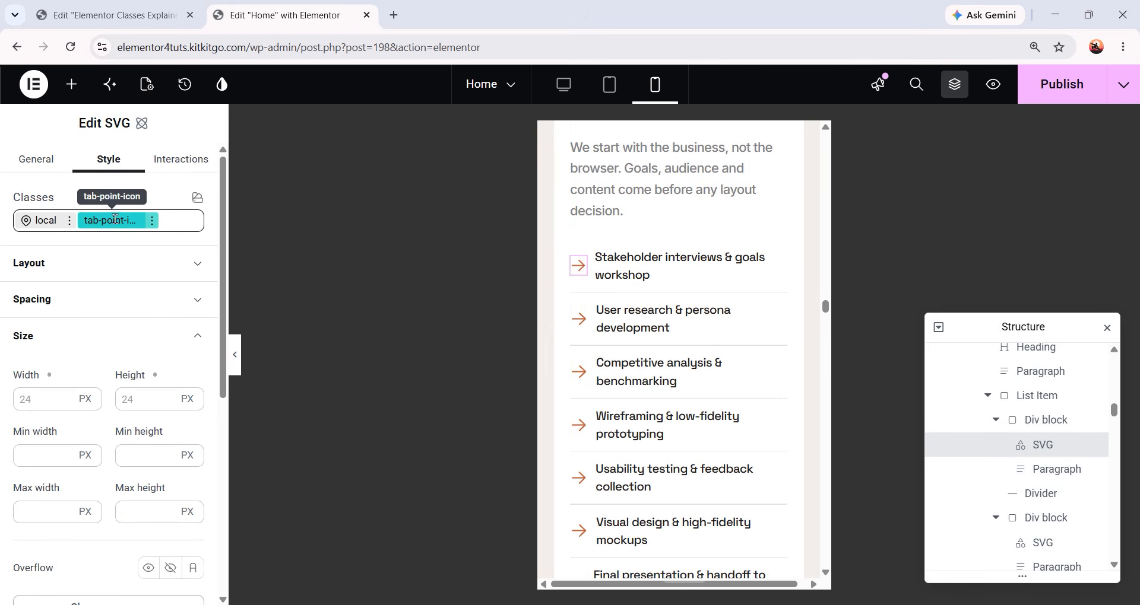
text(19)
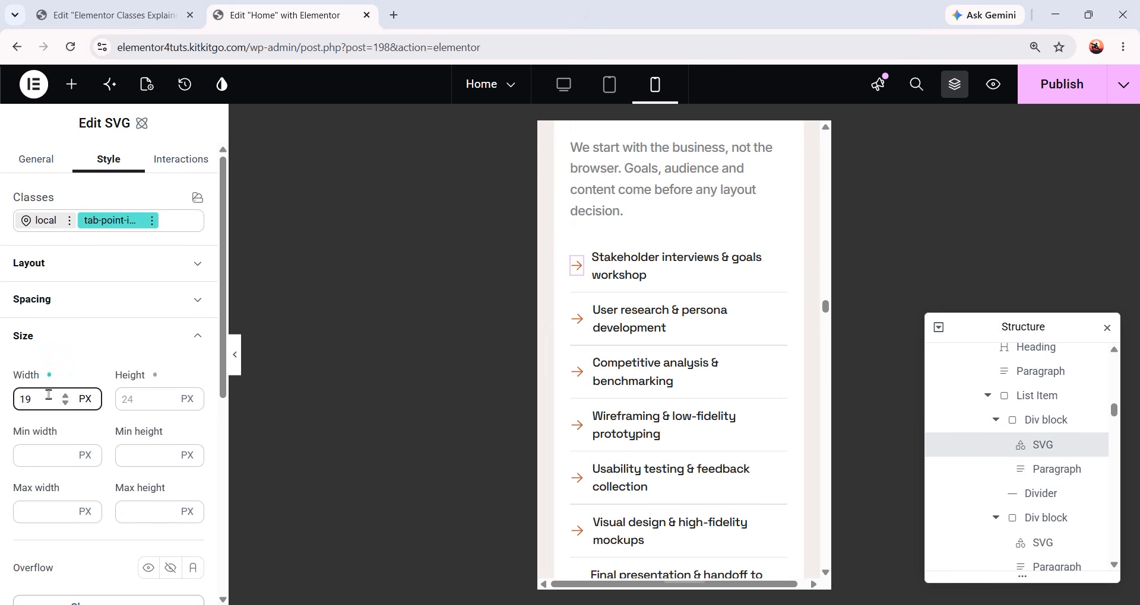
scroll(597, 499, down, 1)
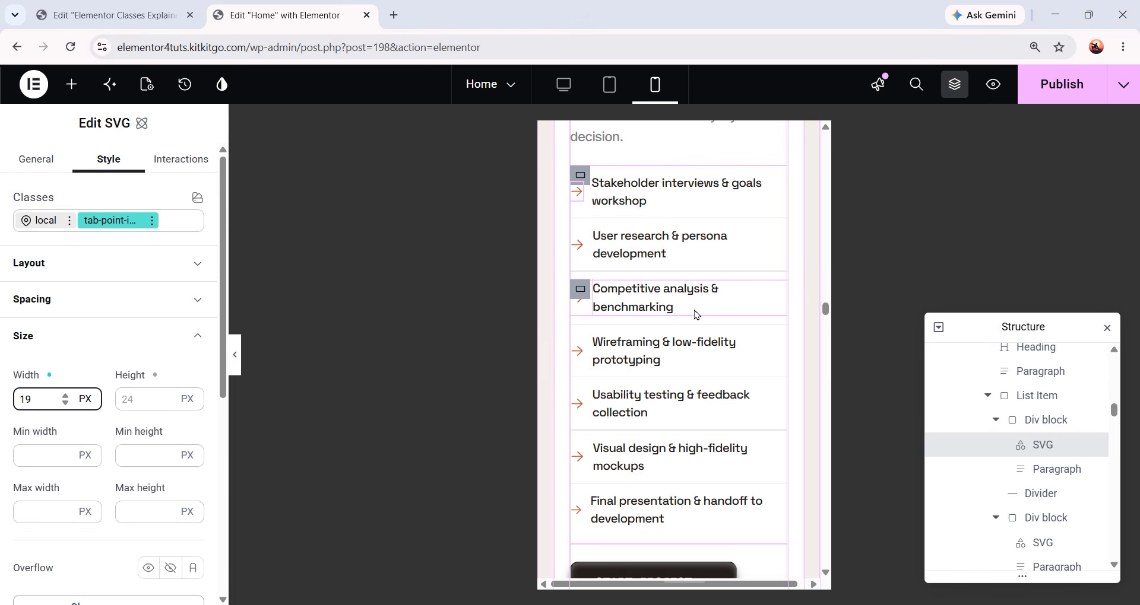
scroll(696, 315, up, 5)
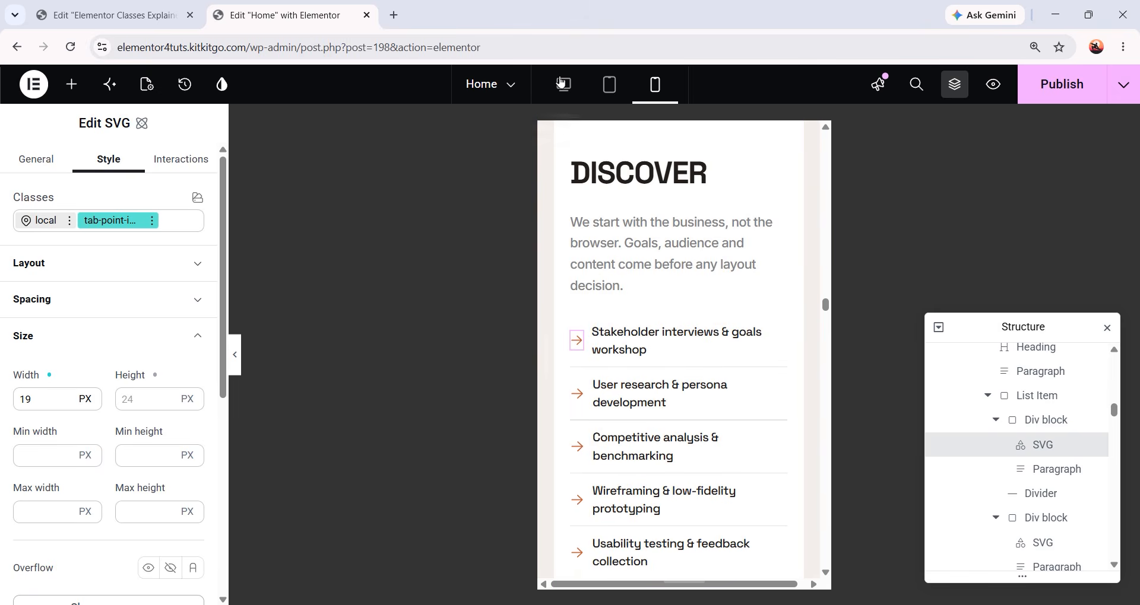
Switch to the desktop view and look through the Selected Work section down to the Behind The Scene section
click(568, 95)
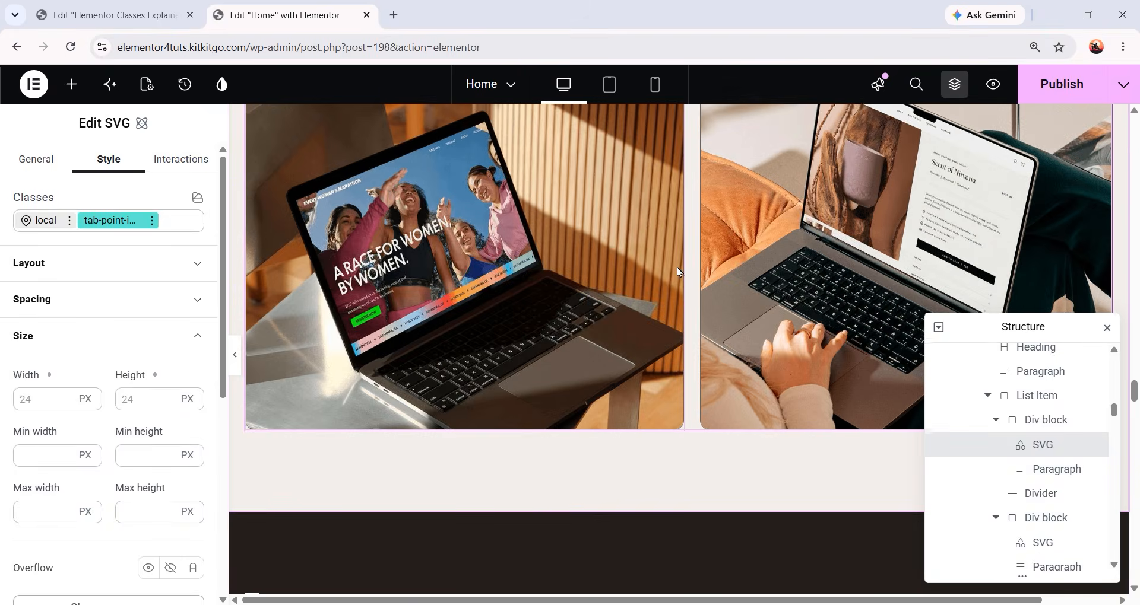
scroll(682, 242, up, 5)
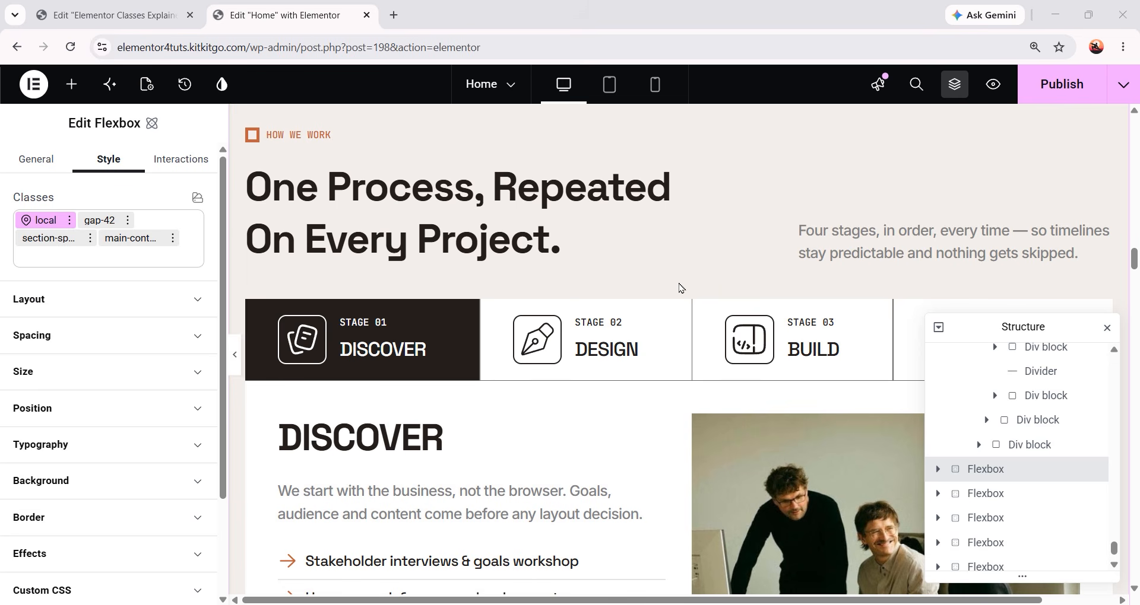
scroll(682, 289, down, 10)
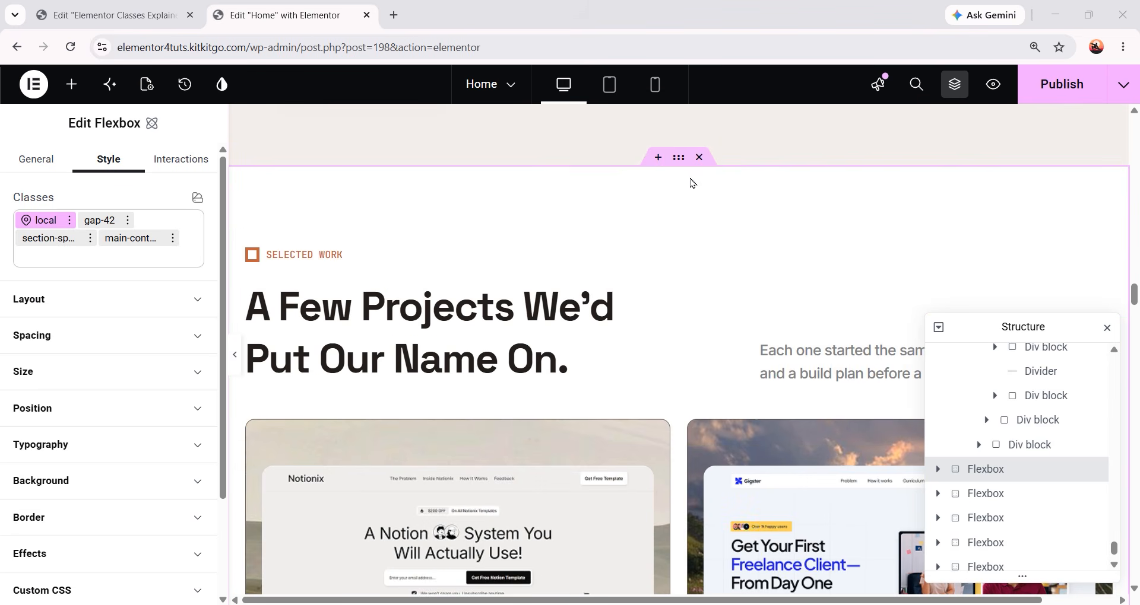
scroll(690, 212, down, 7)
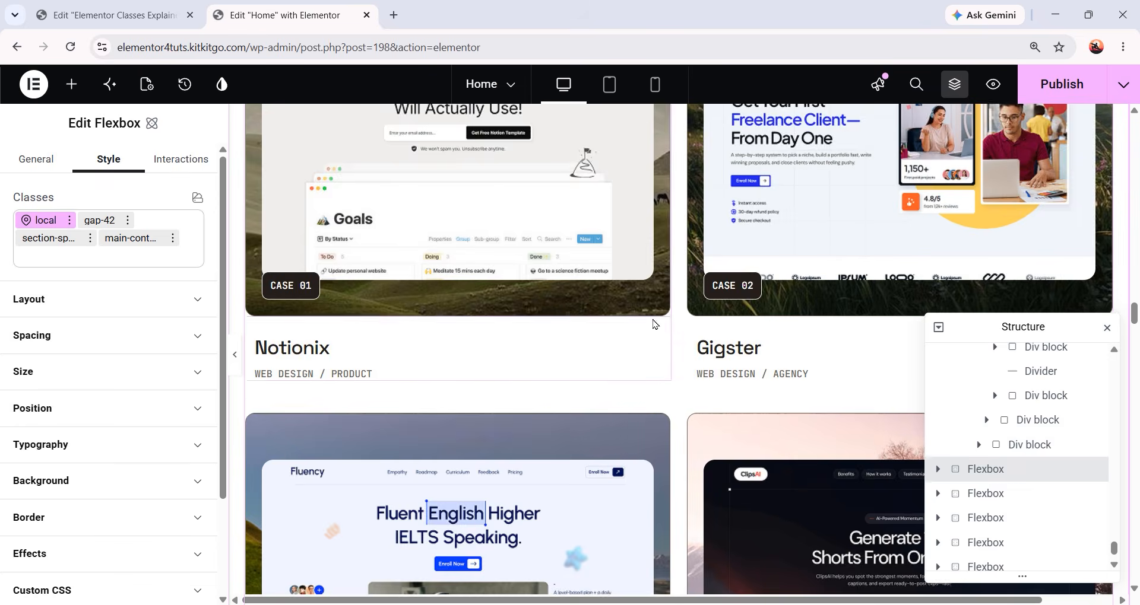
scroll(657, 323, up, 7)
scroll(676, 267, down, 15)
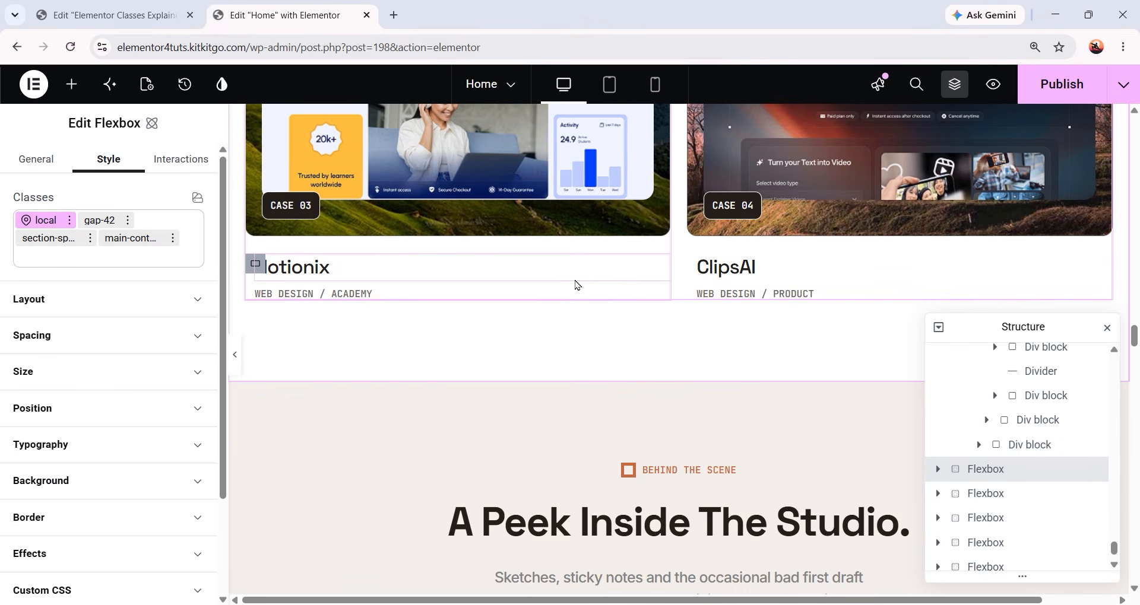
scroll(588, 352, up, 15)
scroll(614, 303, up, 6)
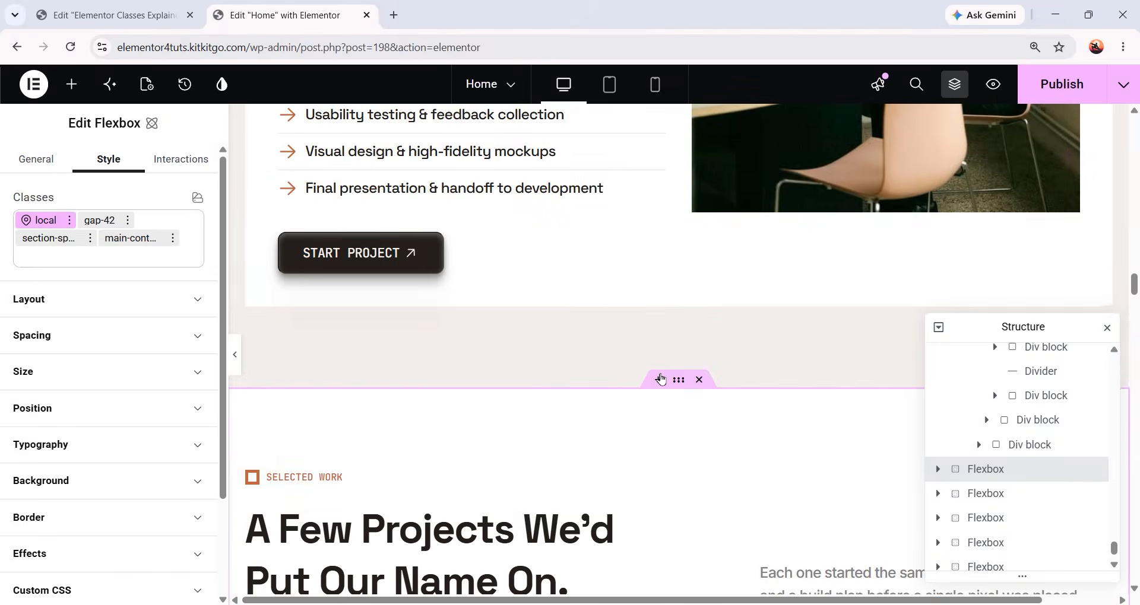
scroll(676, 313, down, 1)
Check the main-container class on the Selected Work and Behind The Scene sections
click(64, 258)
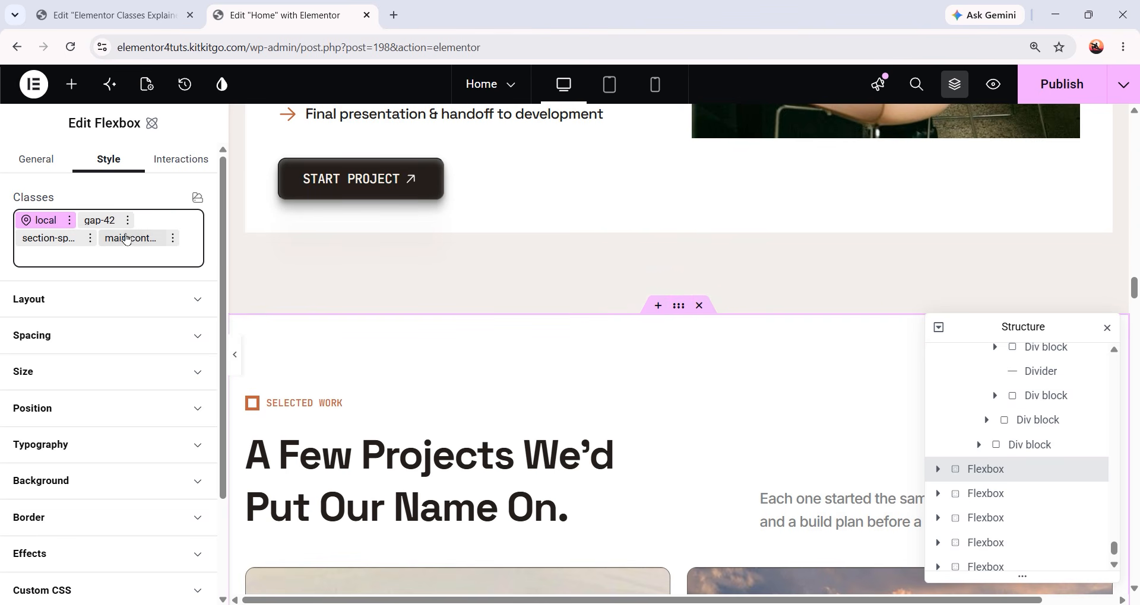
click(126, 239)
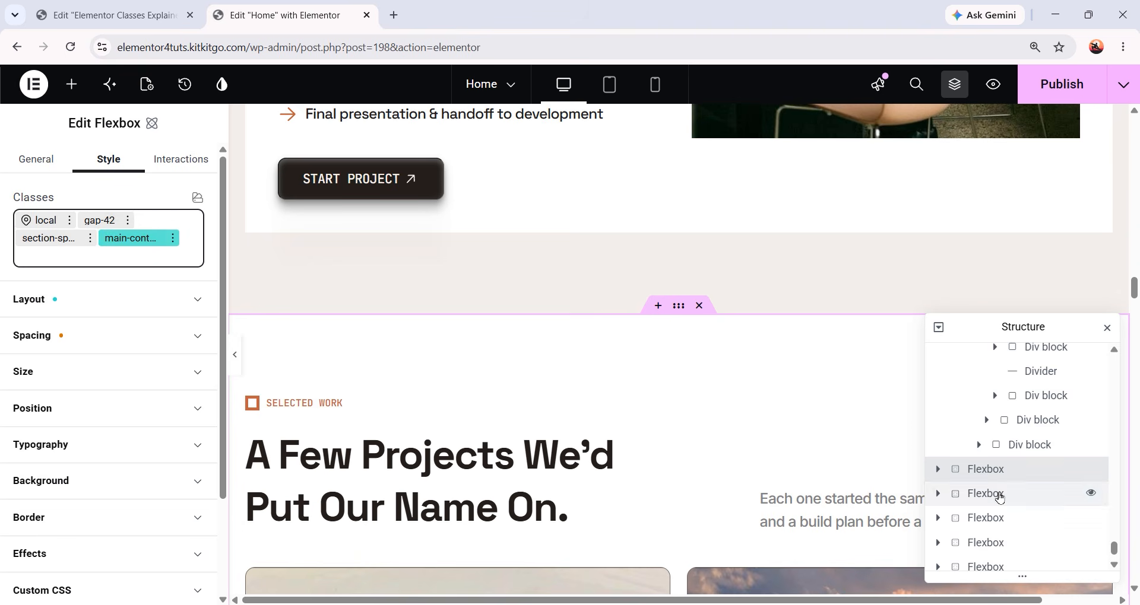
click(996, 498)
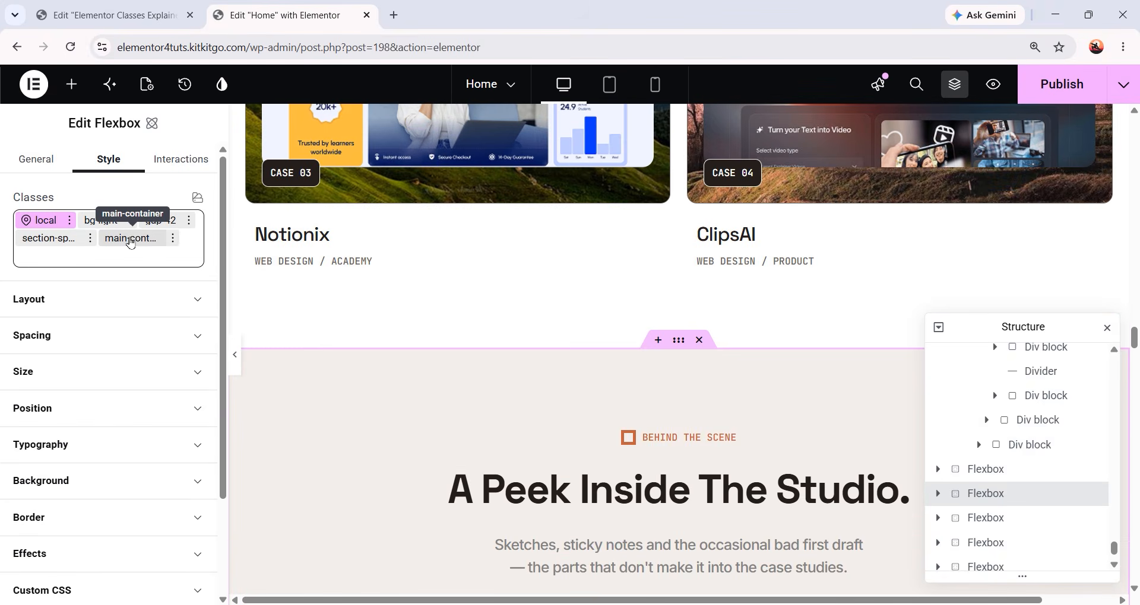
click(985, 518)
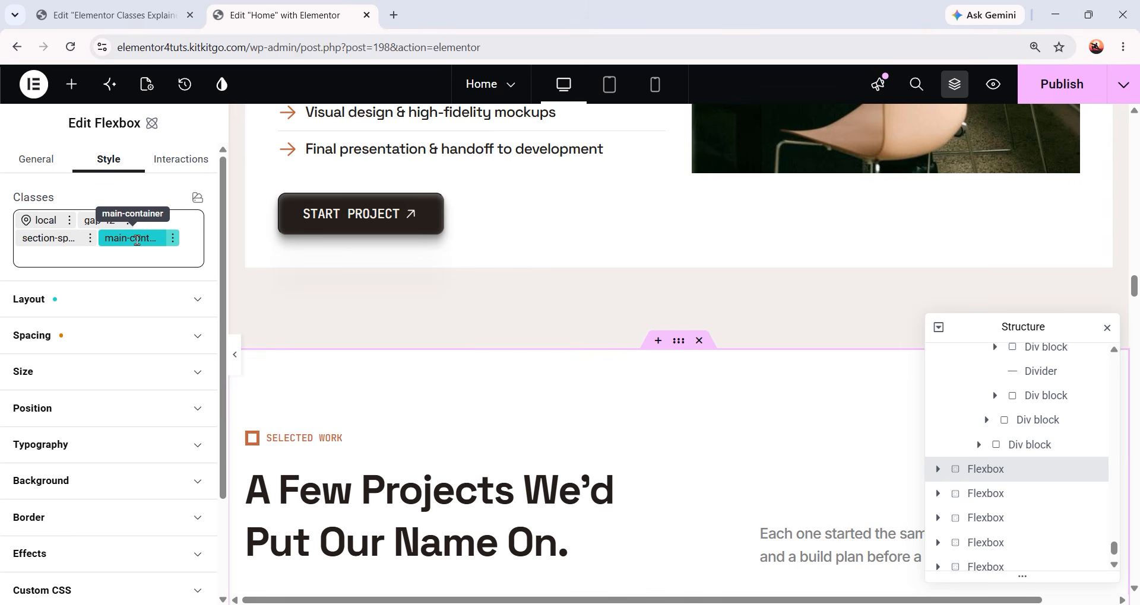
Set the main-container class's bottom margin to 100 px and check the space below the Selected Work section
scroll(489, 343, down, 15)
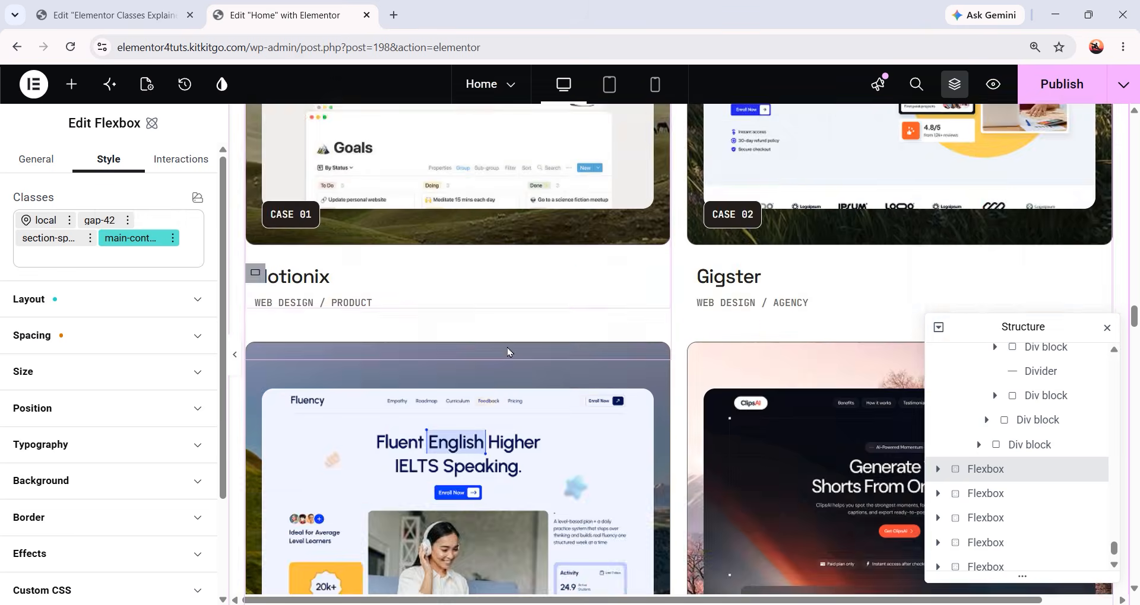
scroll(487, 297, down, 6)
scroll(593, 265, up, 4)
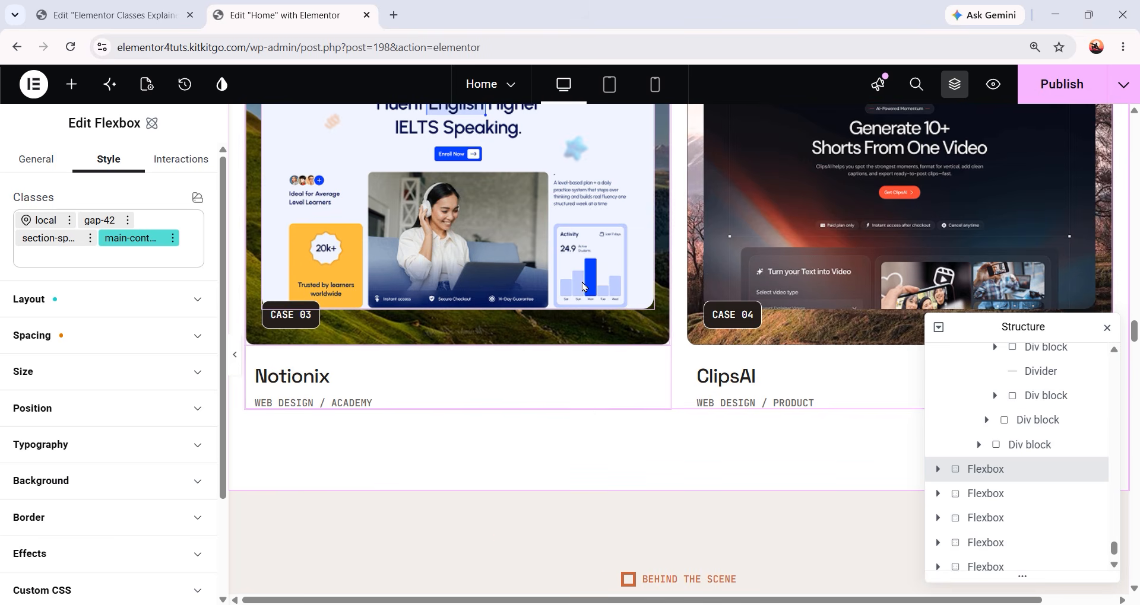
click(79, 336)
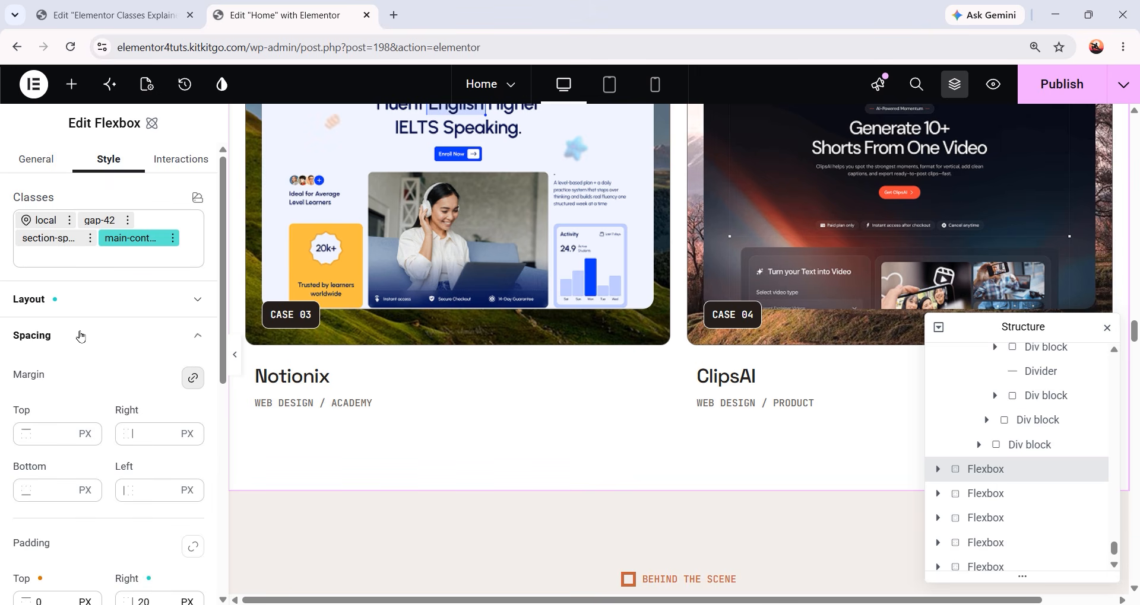
scroll(60, 380, down, 2)
click(39, 418)
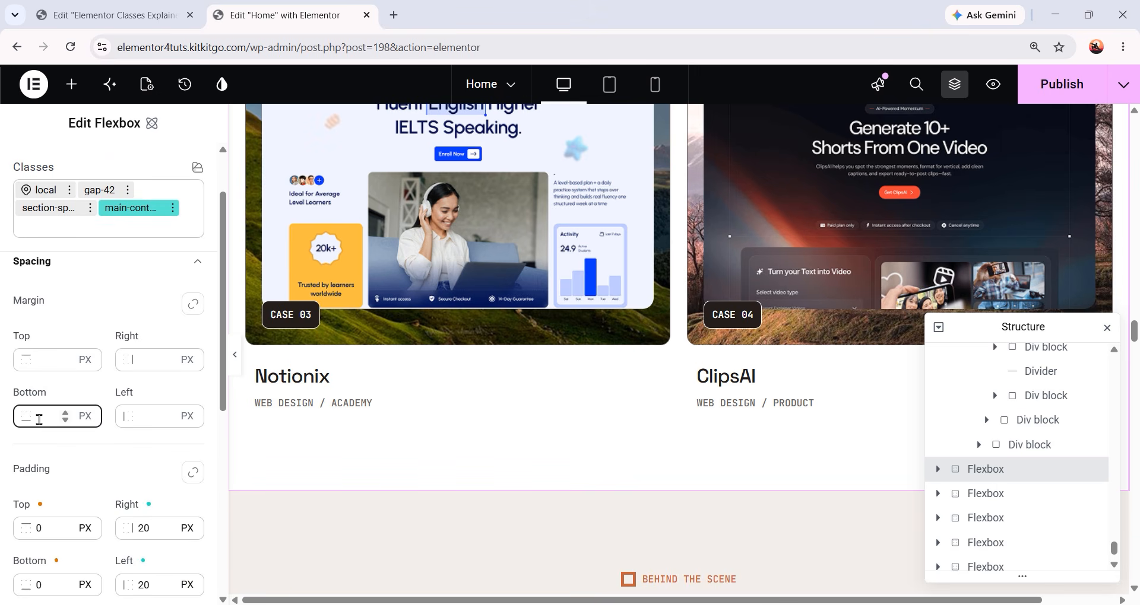
text(100)
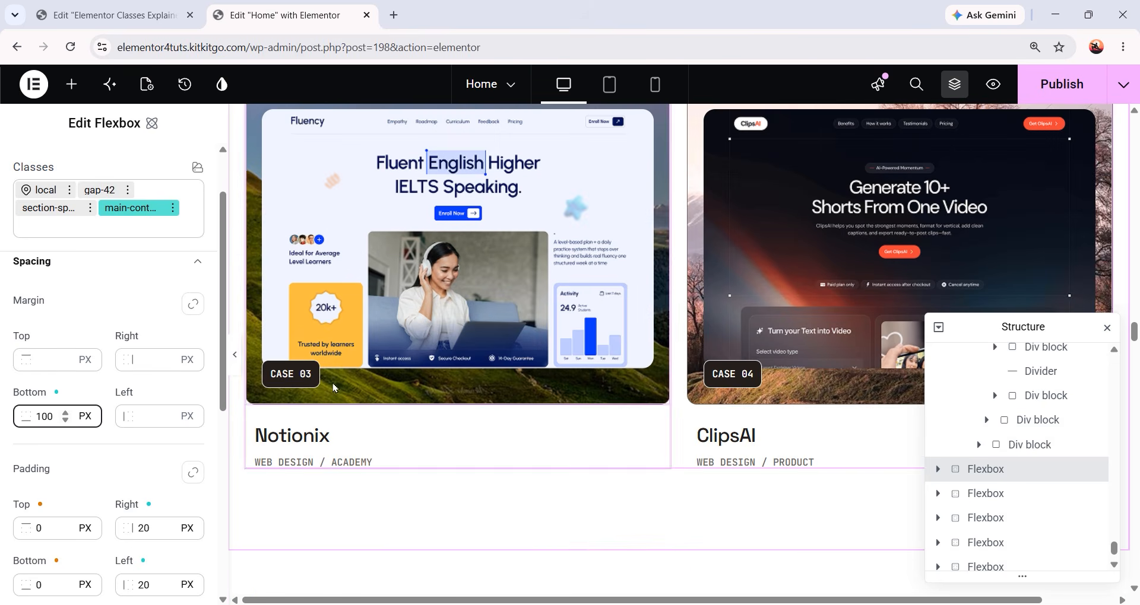
scroll(396, 450, down, 1)
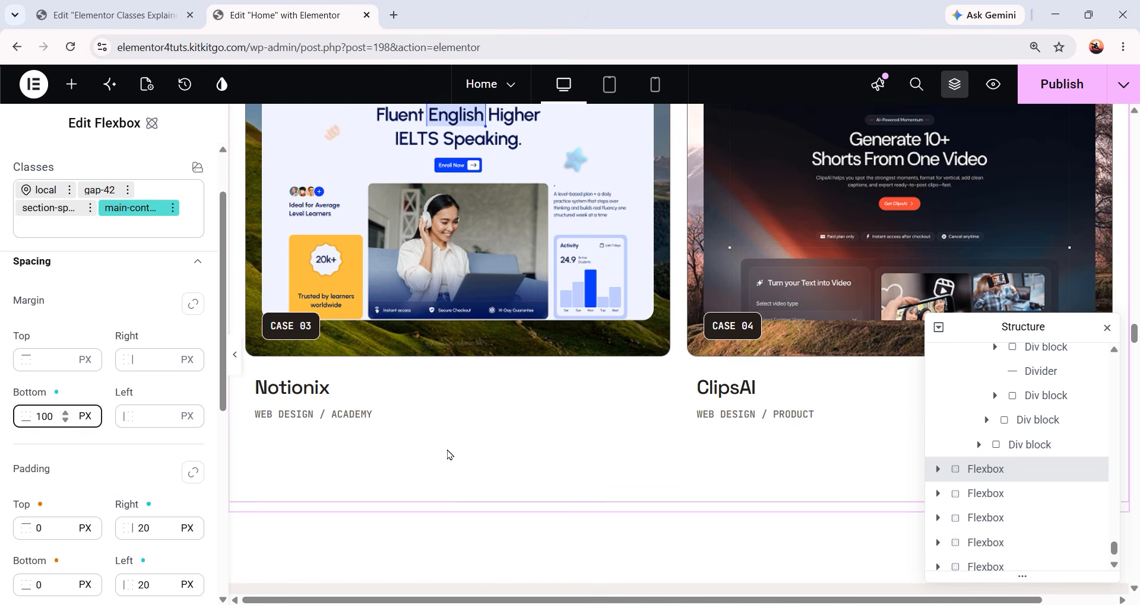
scroll(413, 496, down, 1)
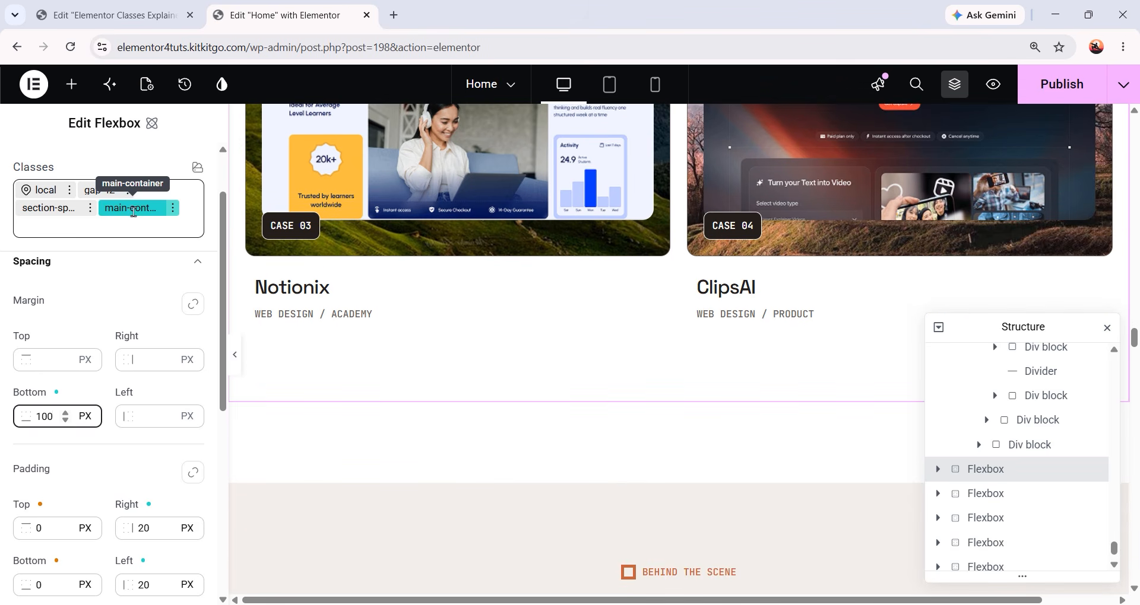
Look through the space between the other sections up to the service cards, then check the class name on the Selected Work section
scroll(491, 262, up, 12)
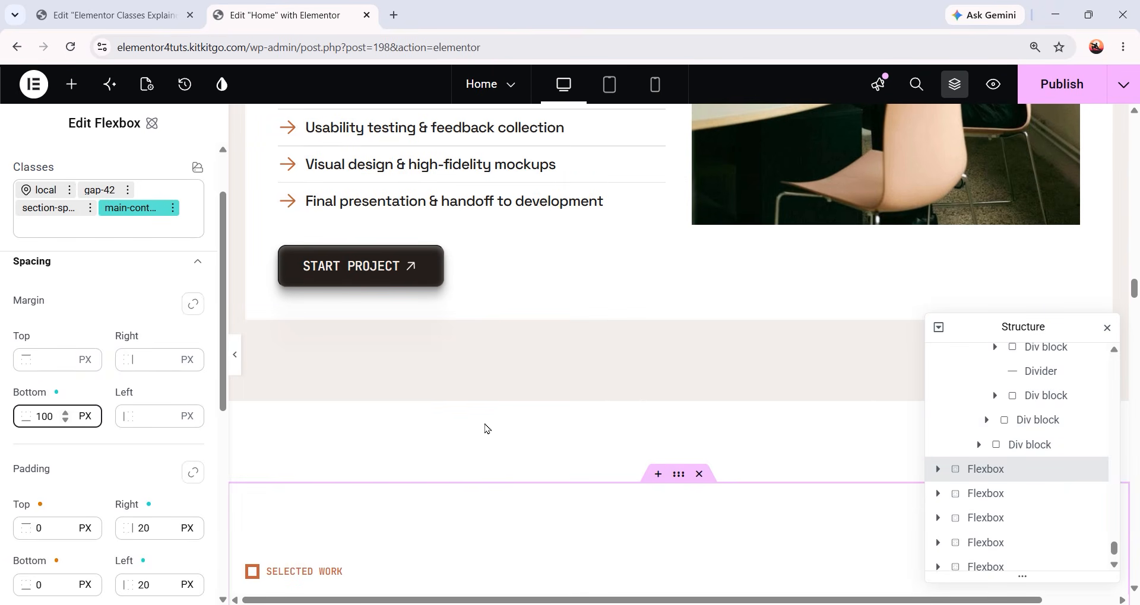
scroll(540, 425, up, 15)
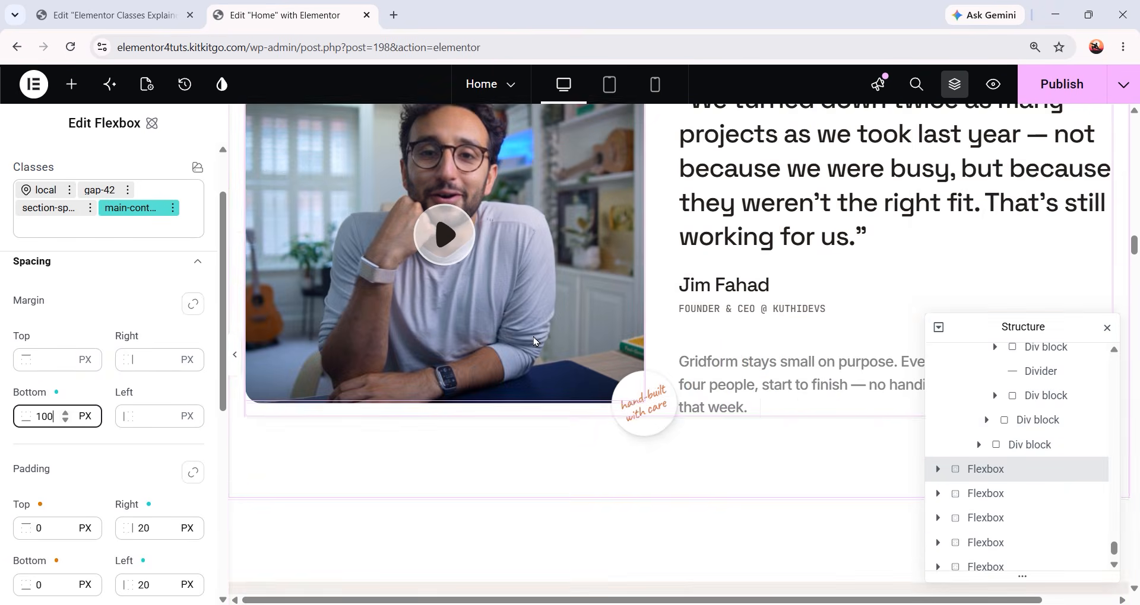
scroll(534, 341, up, 1)
scroll(534, 356, down, 3)
scroll(522, 380, up, 6)
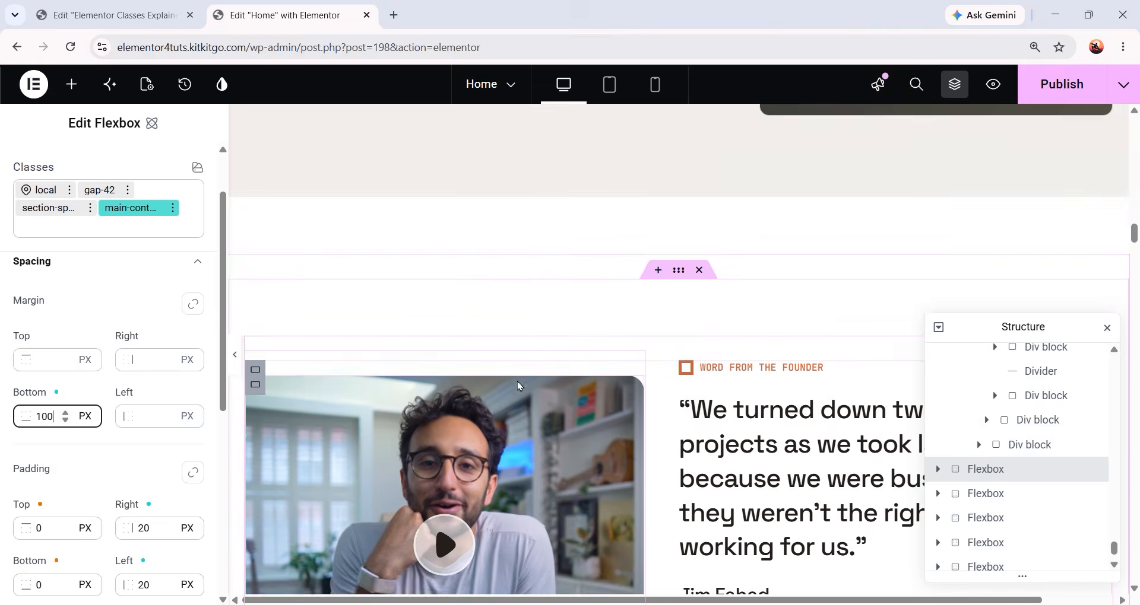
scroll(517, 386, up, 10)
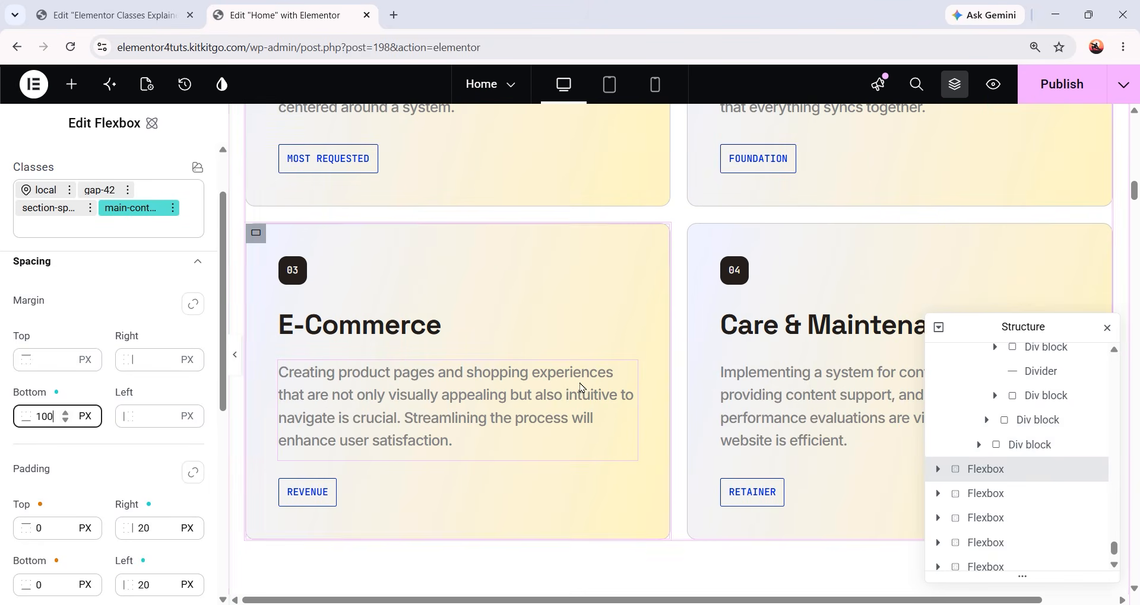
scroll(584, 390, up, 4)
scroll(579, 389, down, 10)
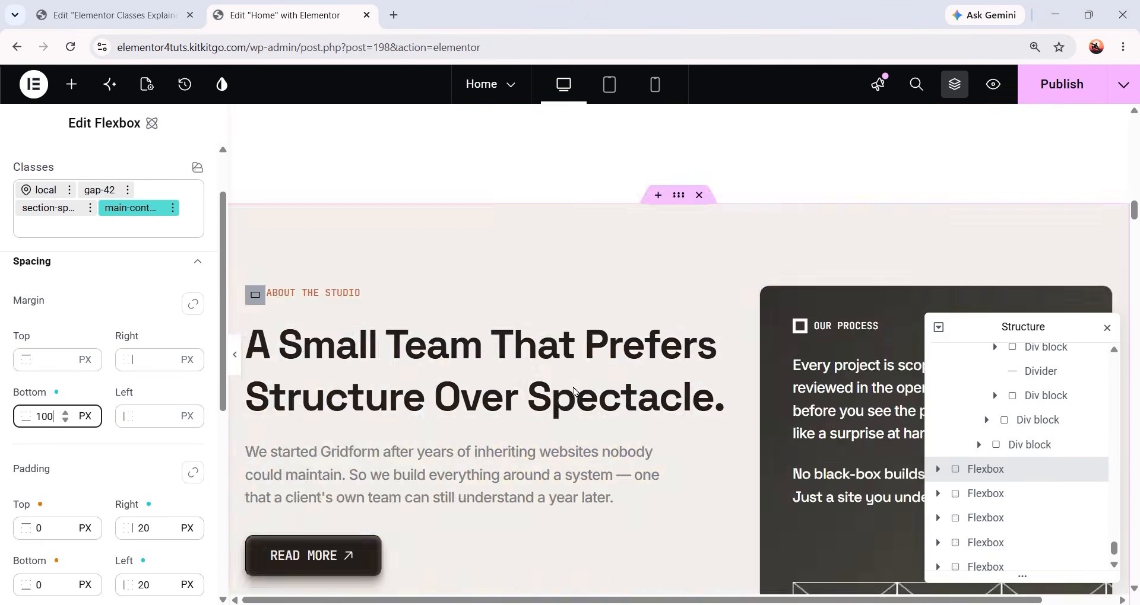
scroll(577, 390, down, 8)
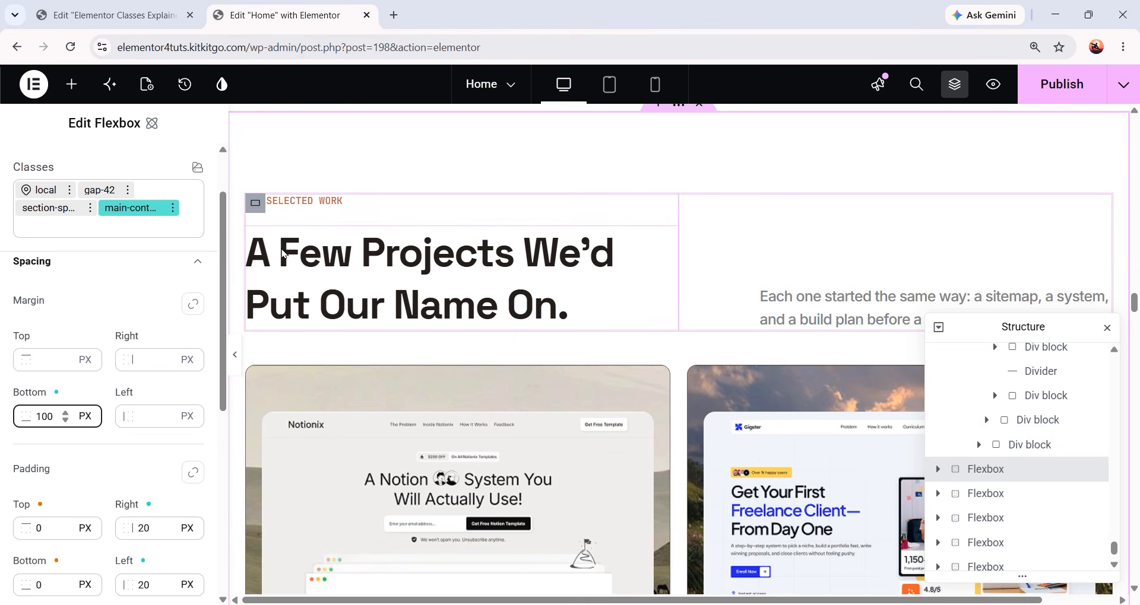
double_click(141, 208)
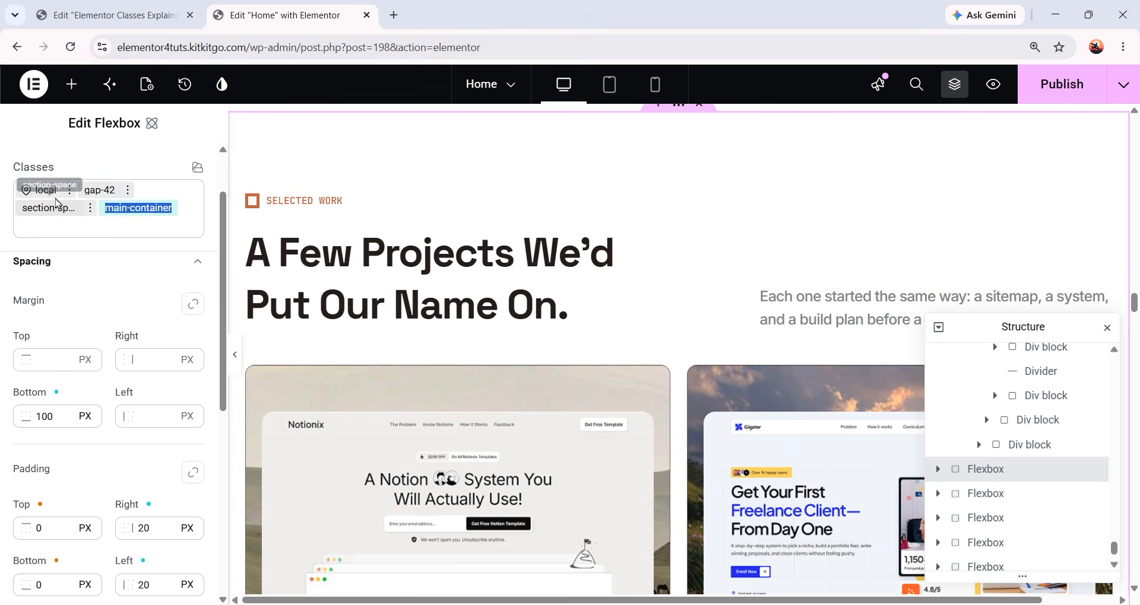
Set the Selected Work section's bottom margin to 100 px in its local class
click(51, 196)
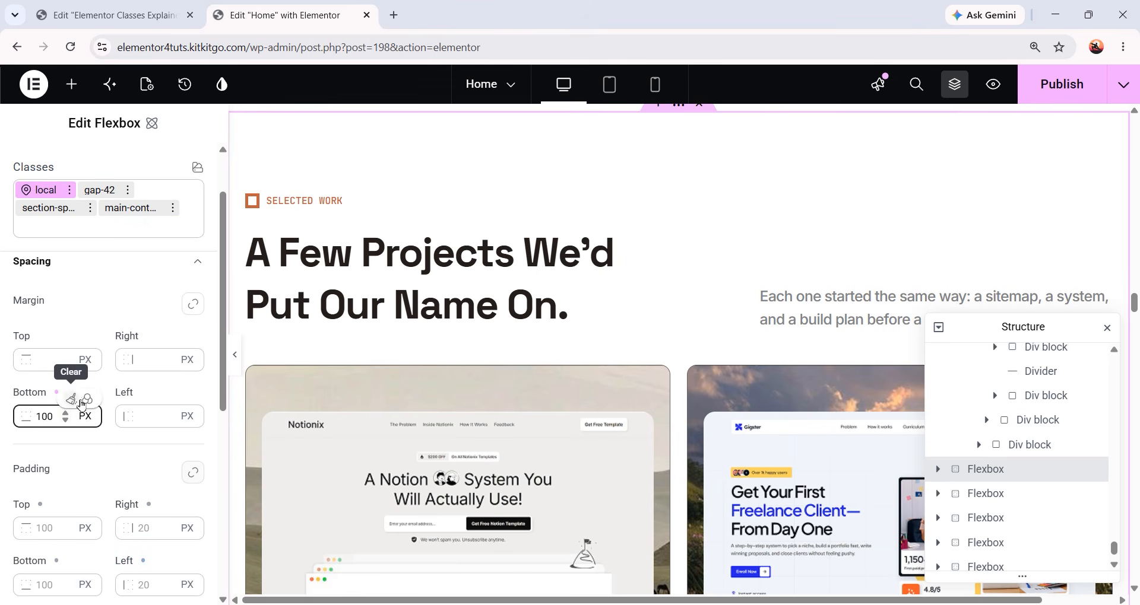
scroll(679, 313, down, 3)
scroll(547, 333, up, 1)
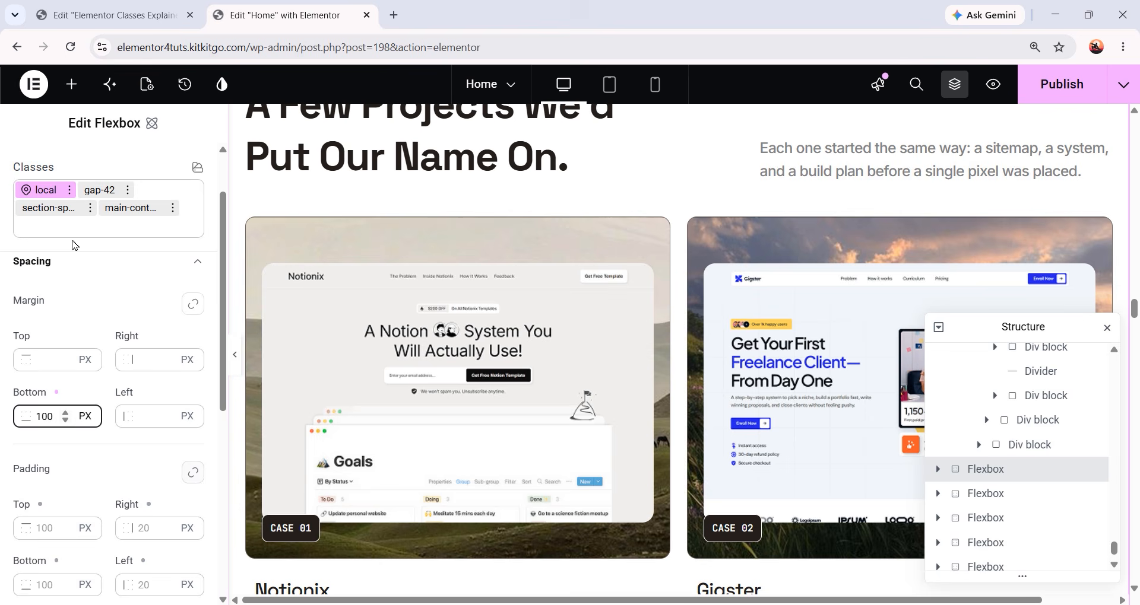
Clear the main-container class's bottom margin and look through the spacing around the Selected Work section
click(139, 215)
drag(56, 417, 32, 416)
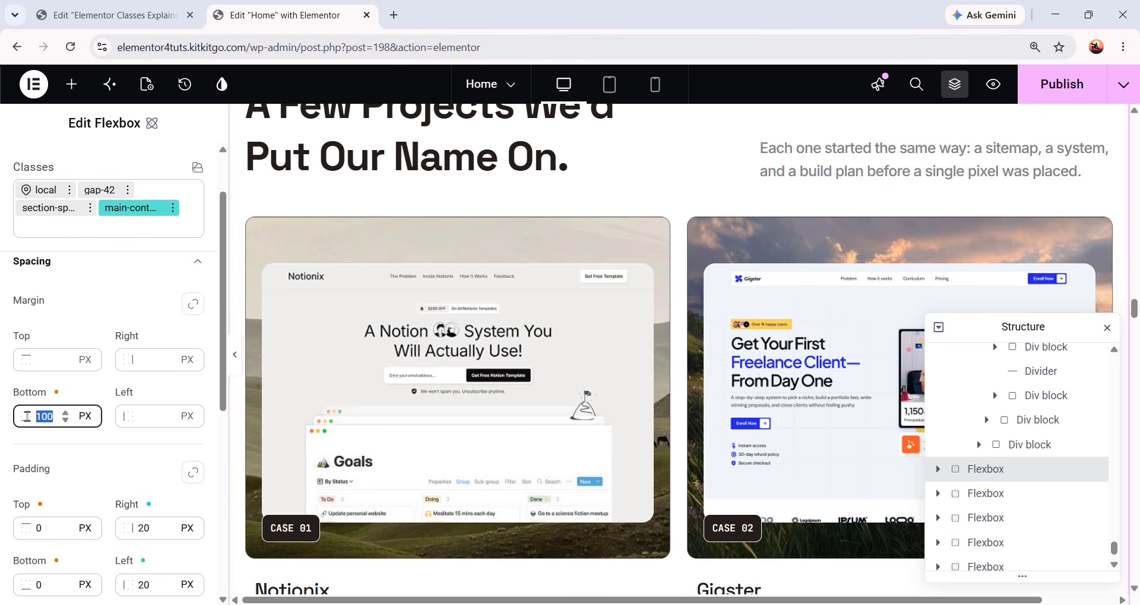
scroll(475, 303, down, 10)
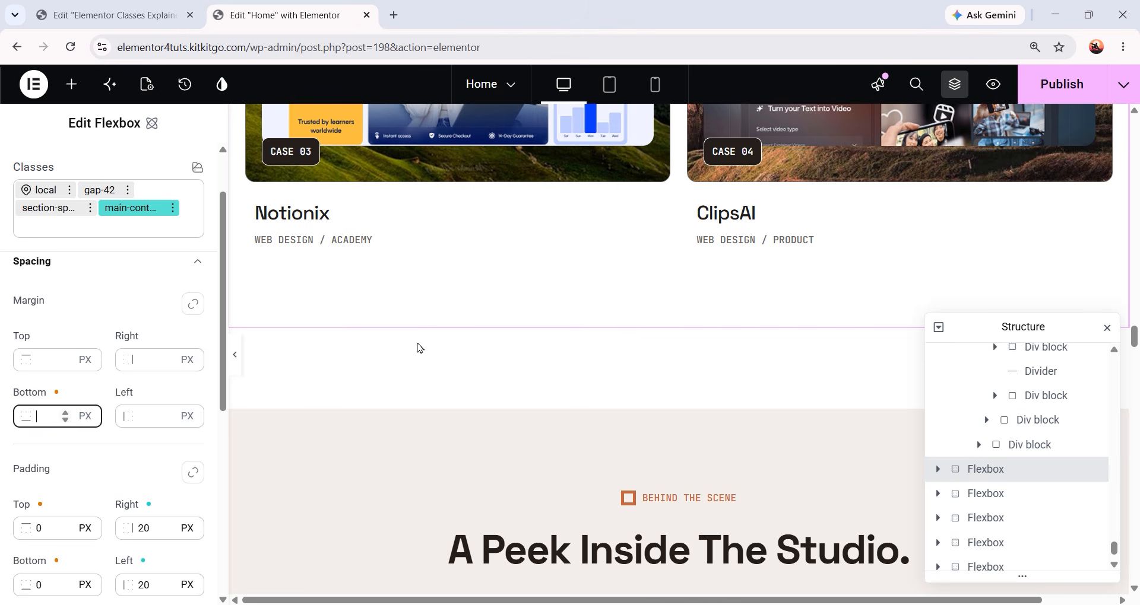
scroll(435, 318, down, 4)
scroll(550, 312, up, 4)
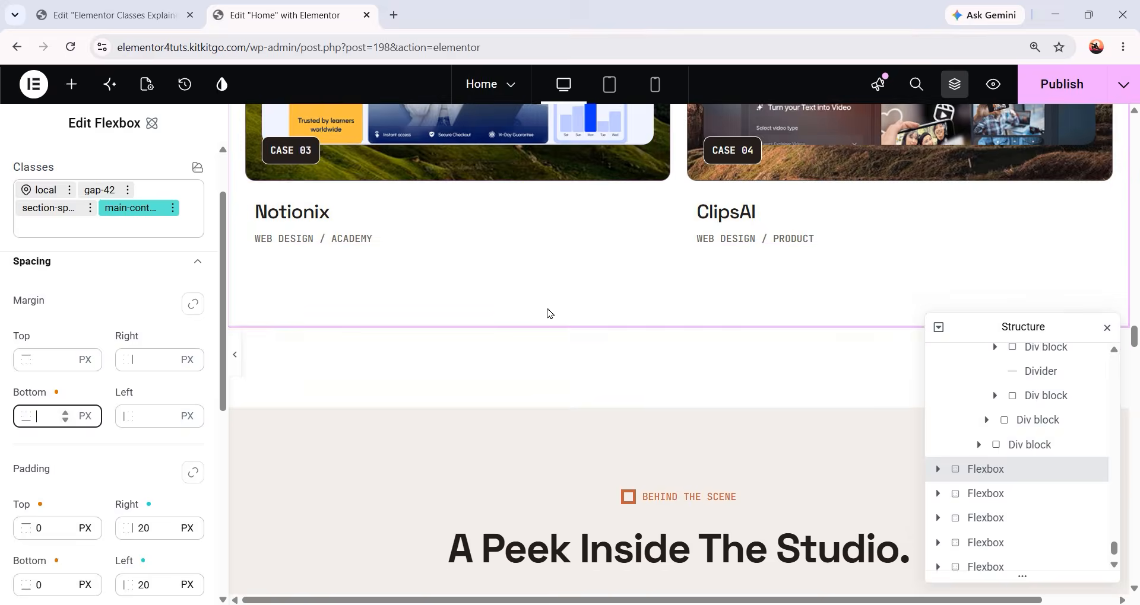
scroll(531, 332, down, 10)
scroll(530, 331, down, 3)
scroll(558, 285, up, 15)
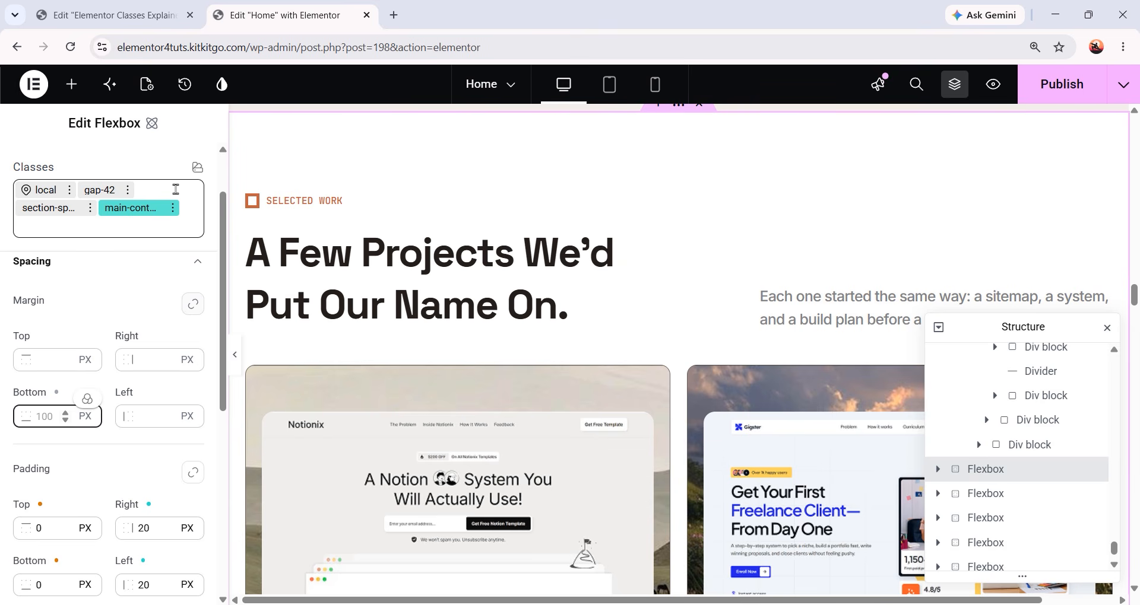
scroll(653, 323, up, 10)
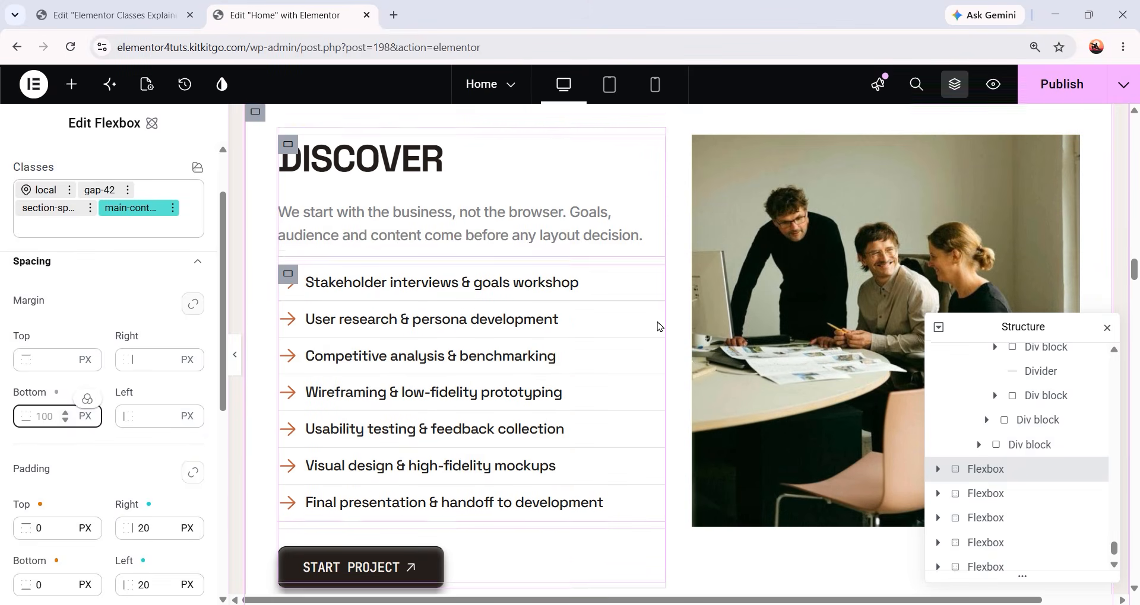